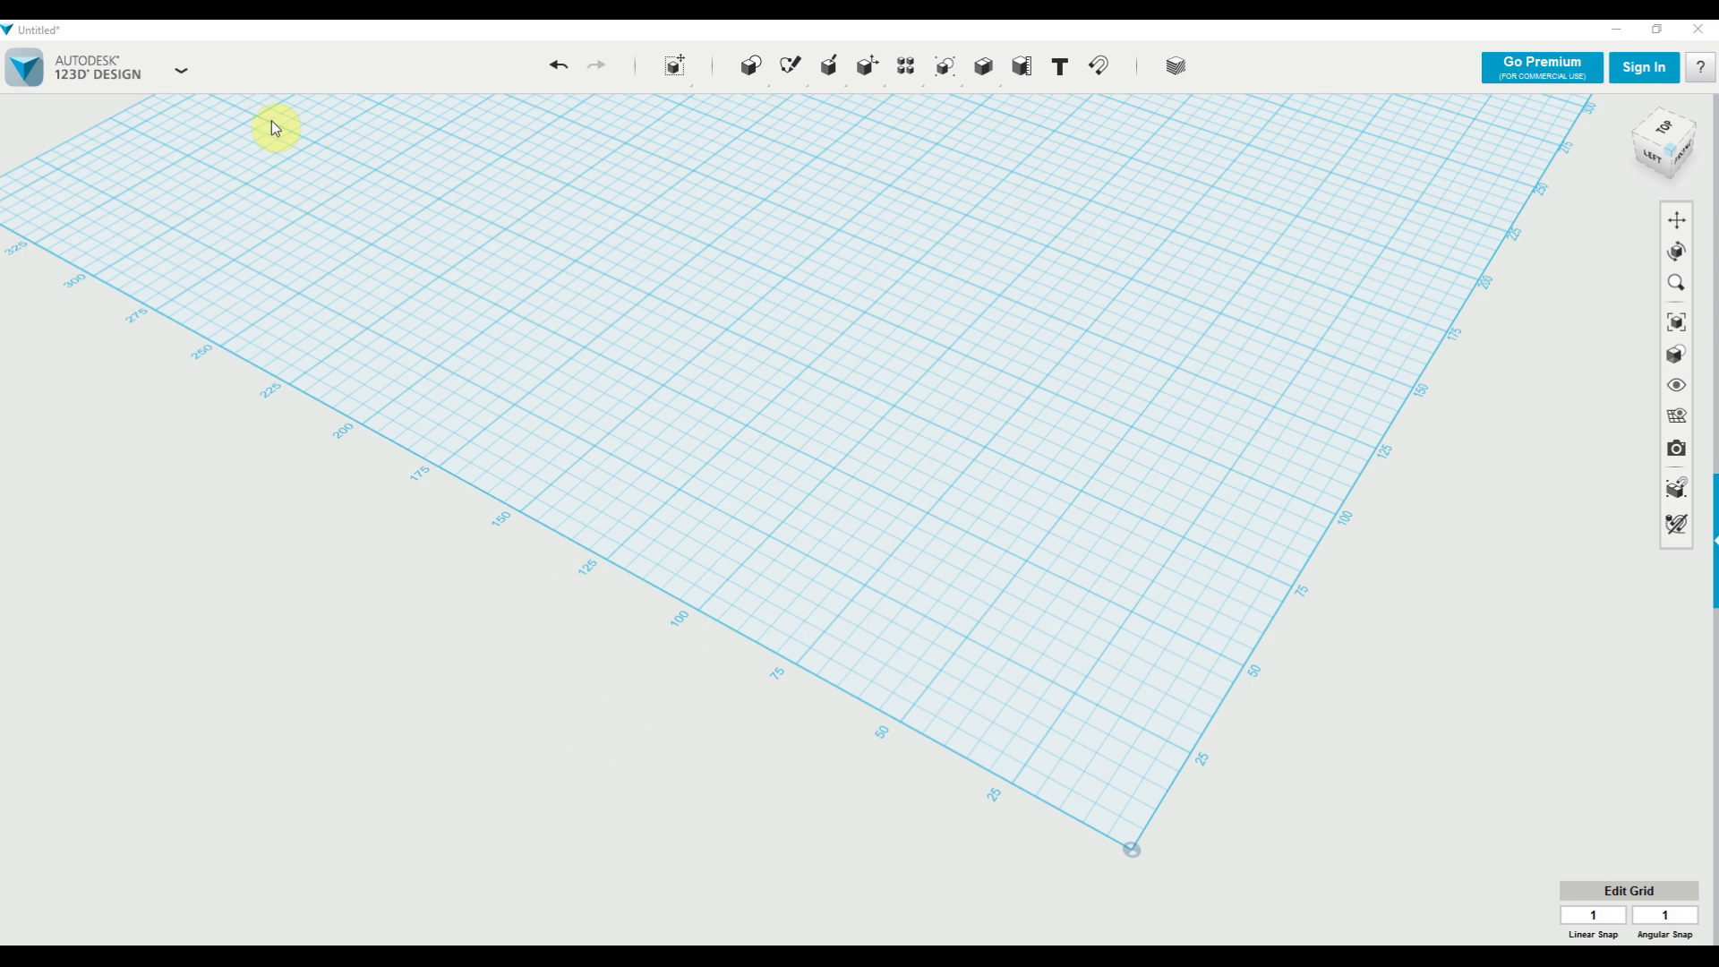
Open PUG_leash.stl in place of the blank project, discarding its unsaved changes
click(185, 75)
click(94, 146)
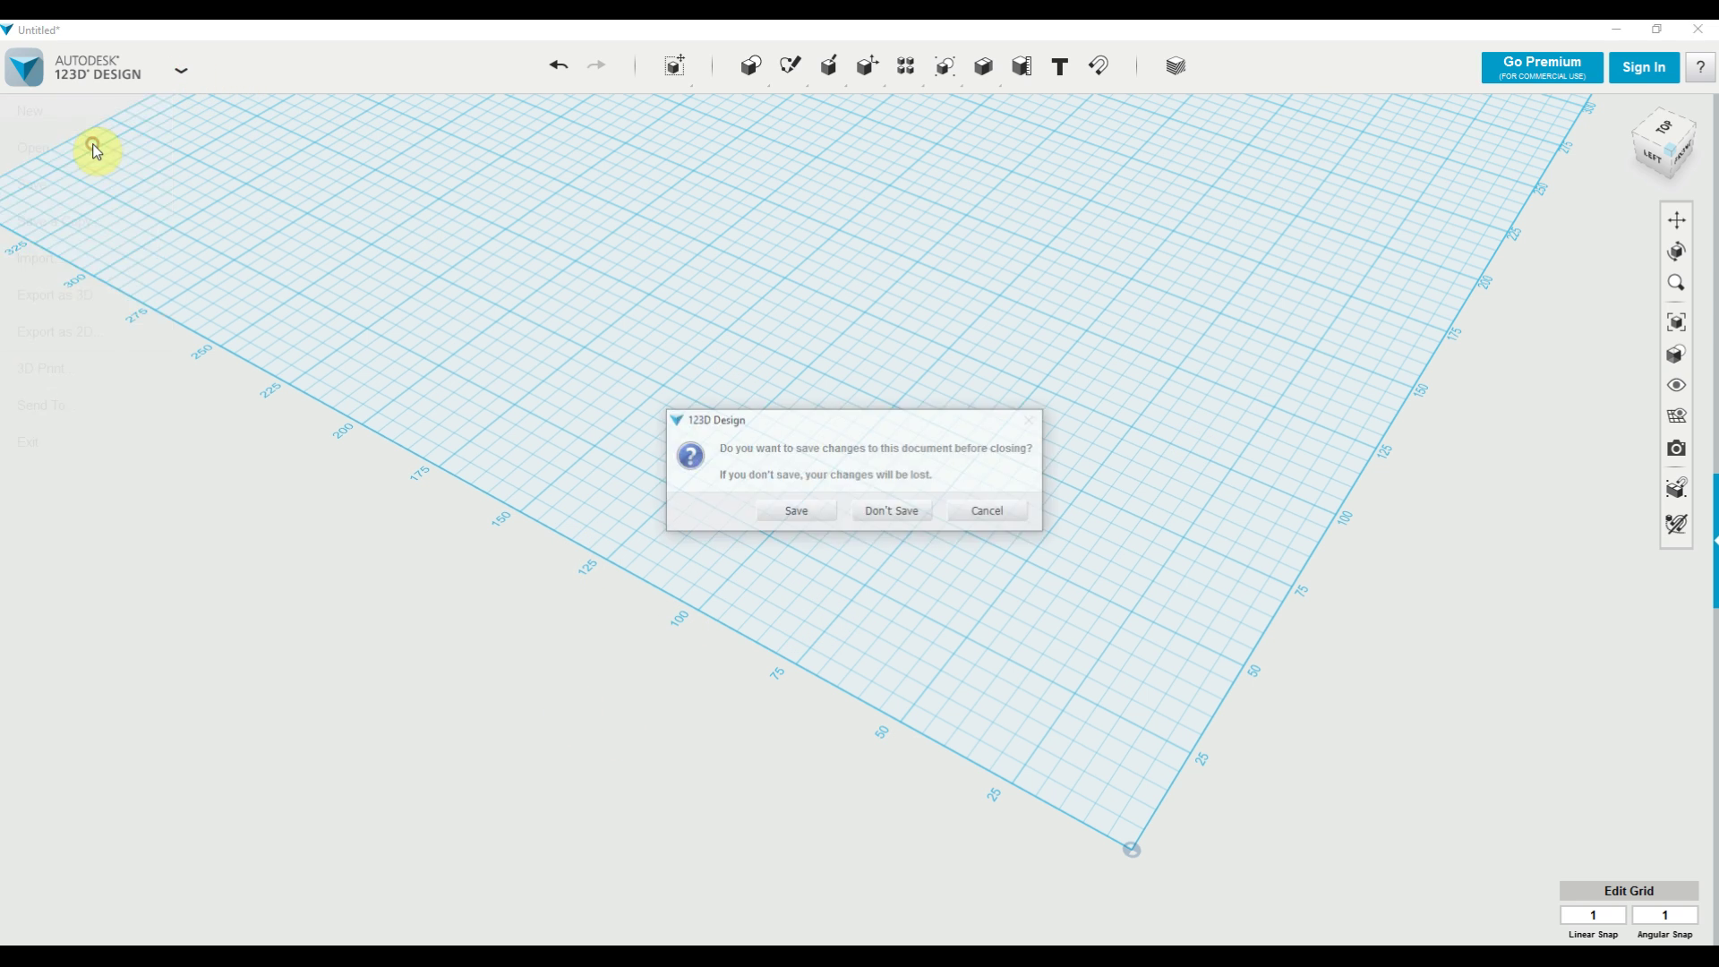
click(896, 511)
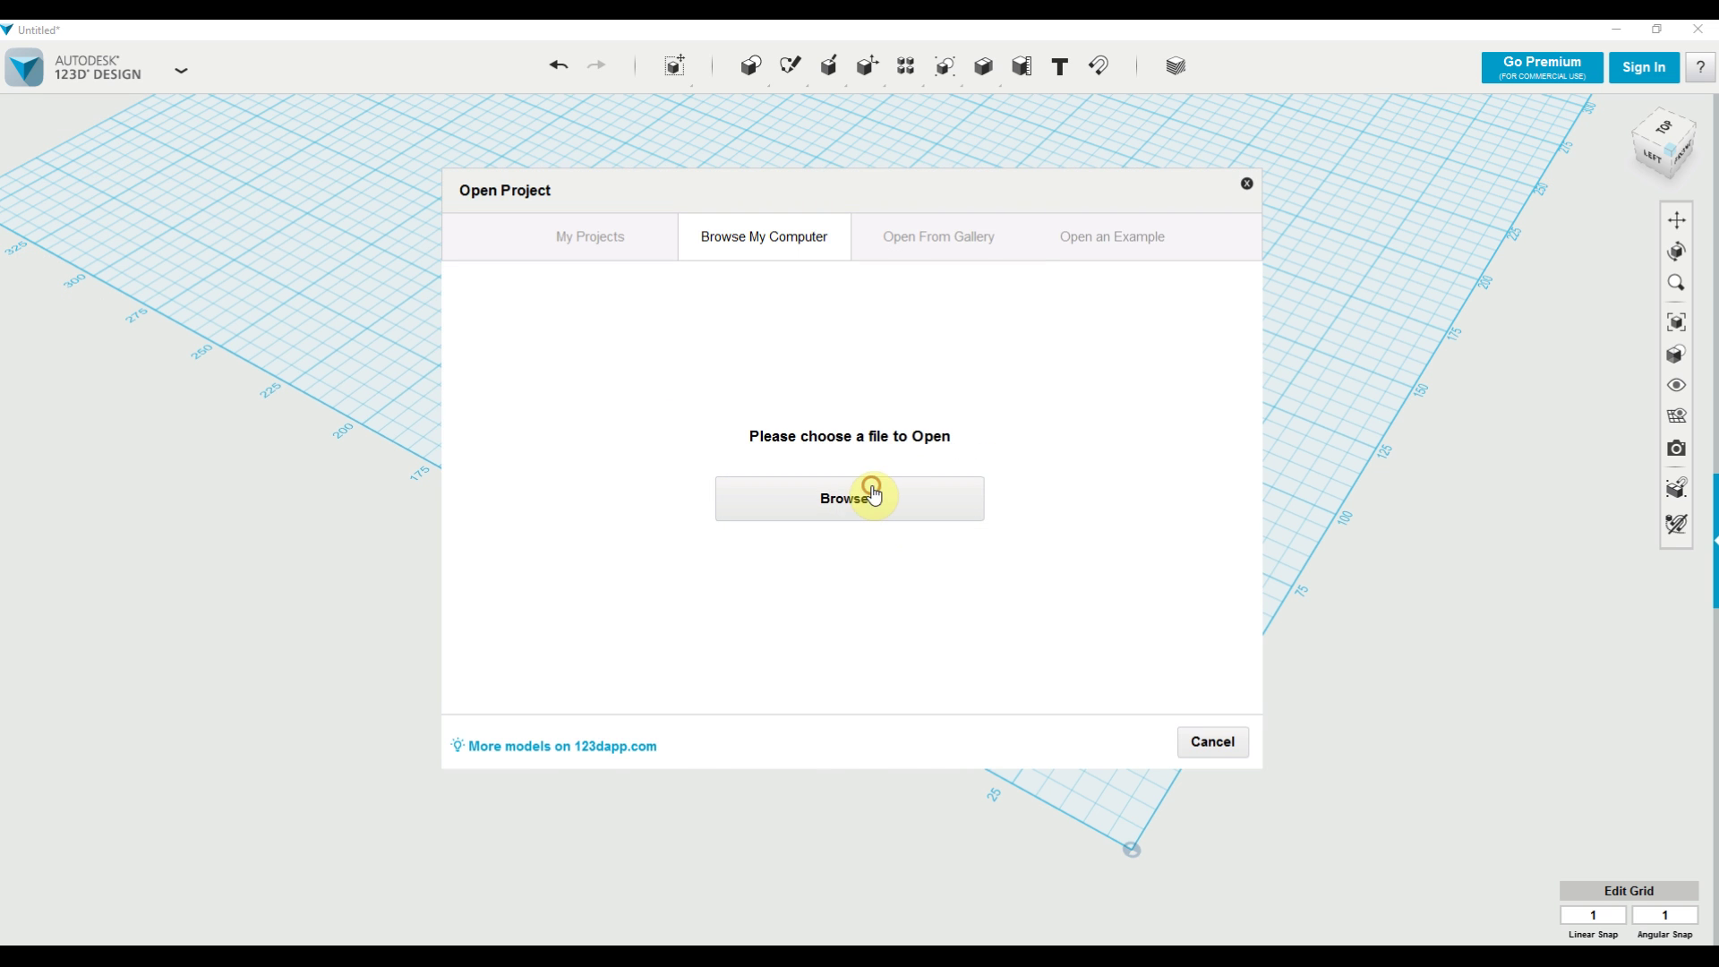
click(871, 490)
double_click(428, 201)
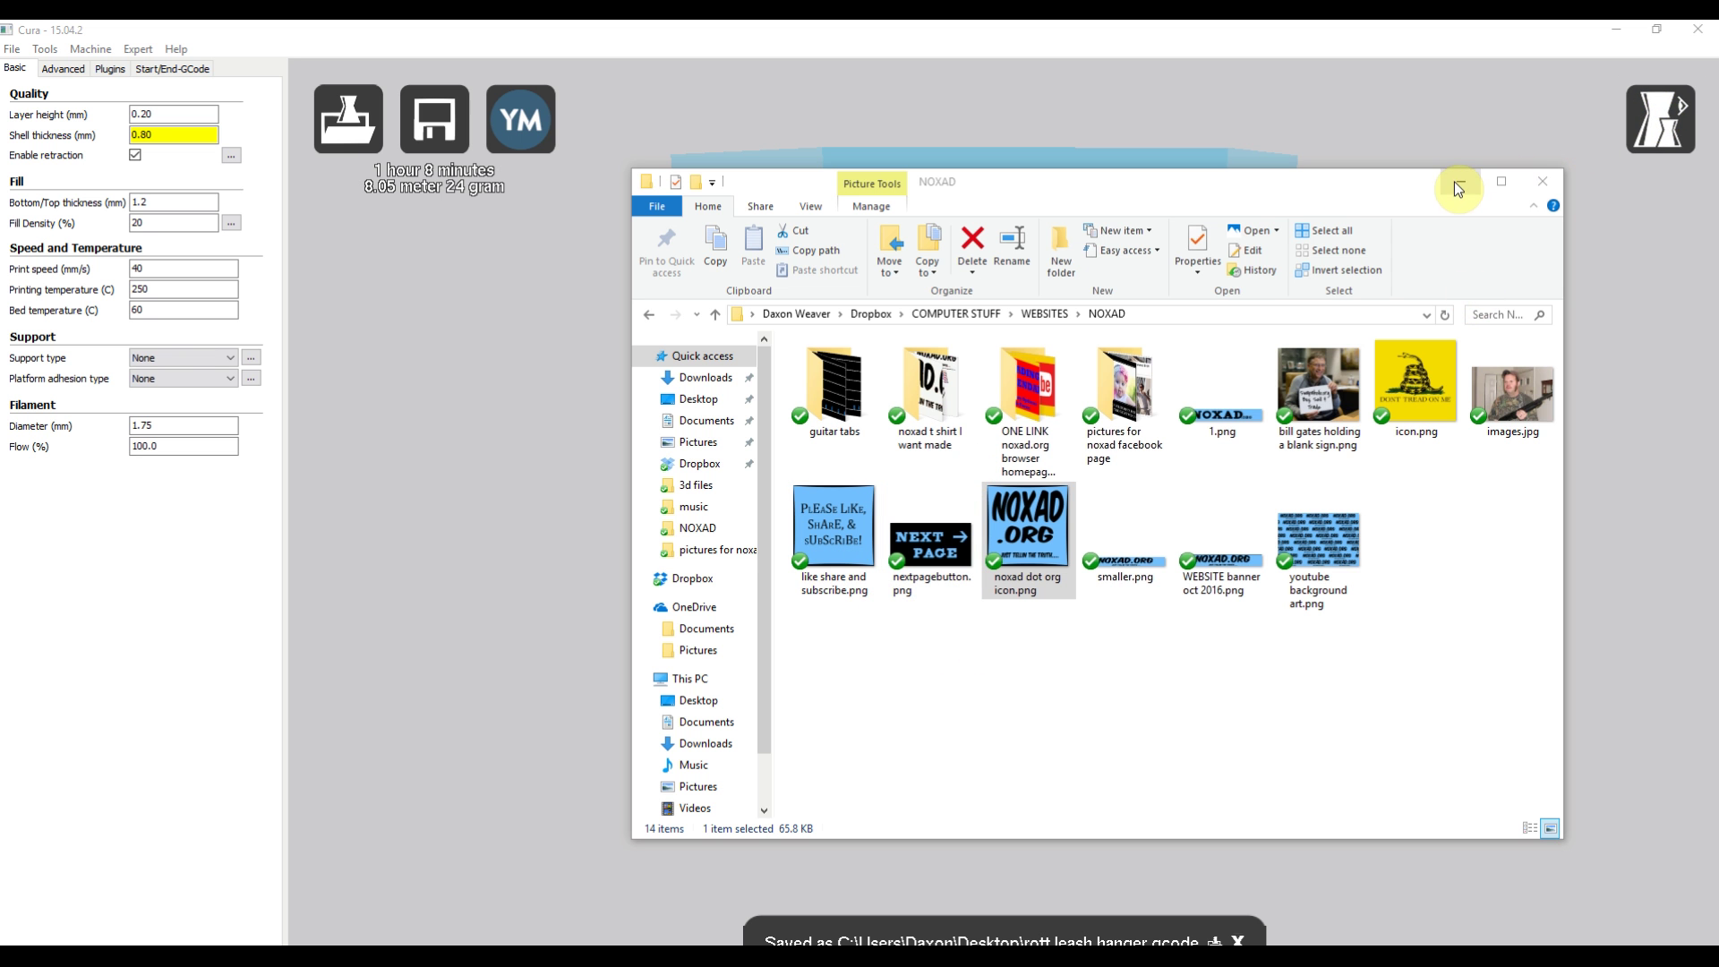
Minimize Explorer and Cura to get back to the 123D Design window
click(1454, 184)
click(1616, 29)
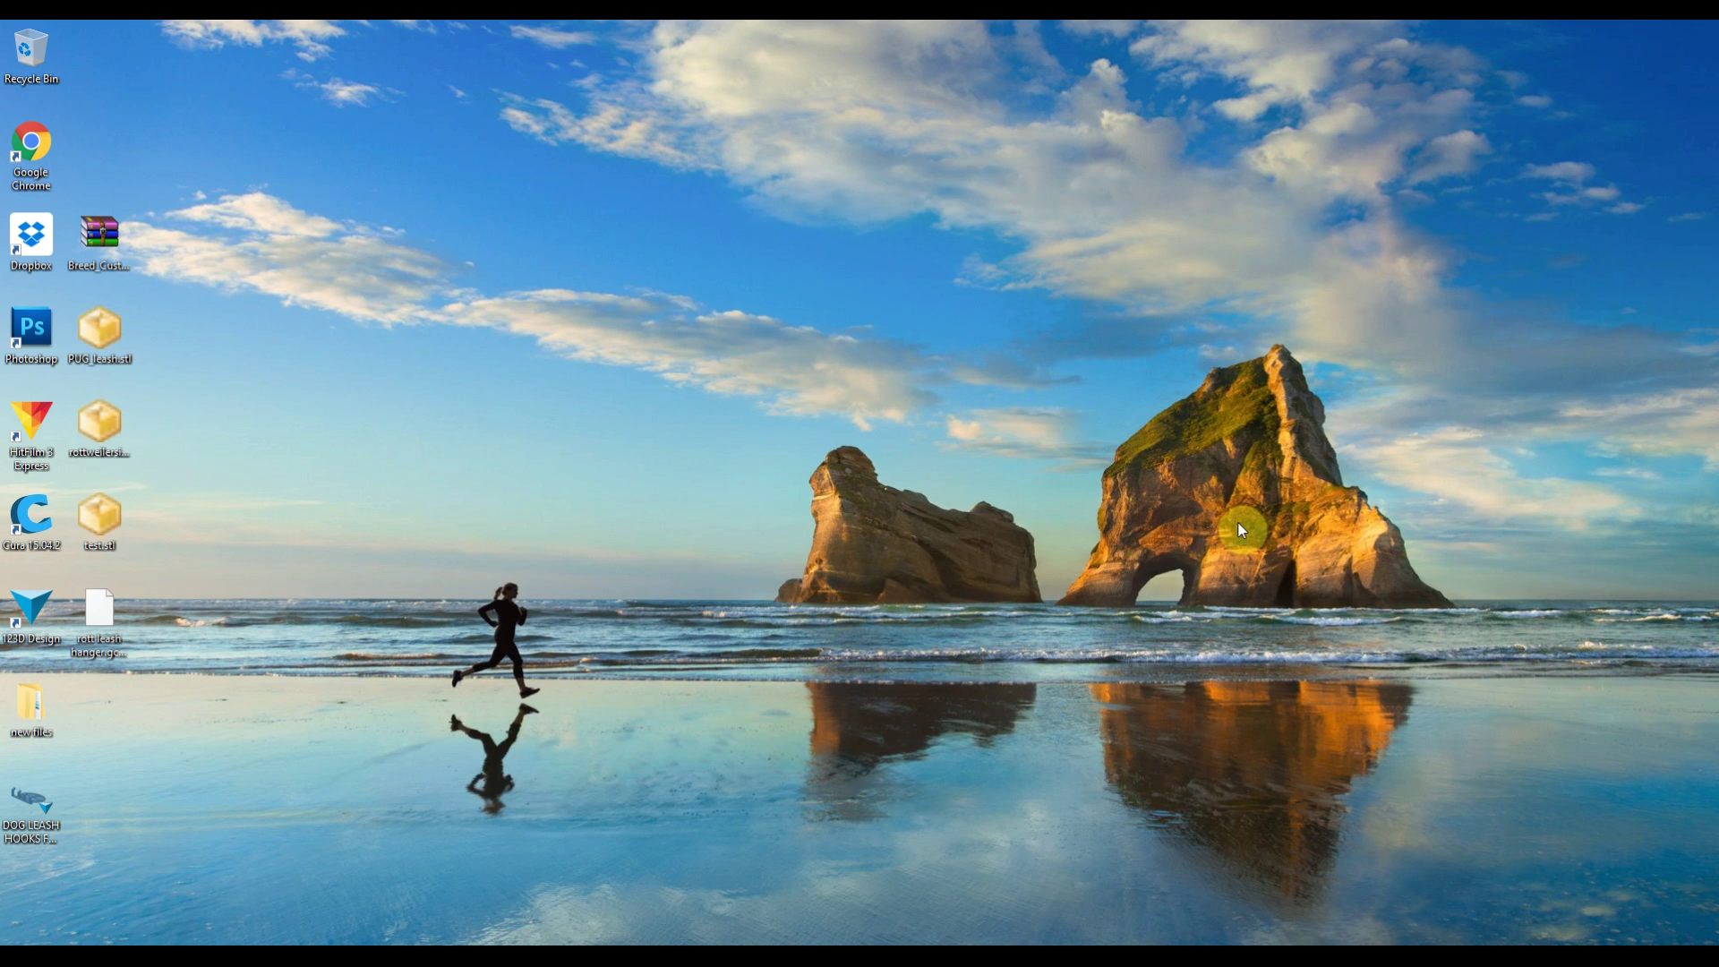
key(alt+Tab)
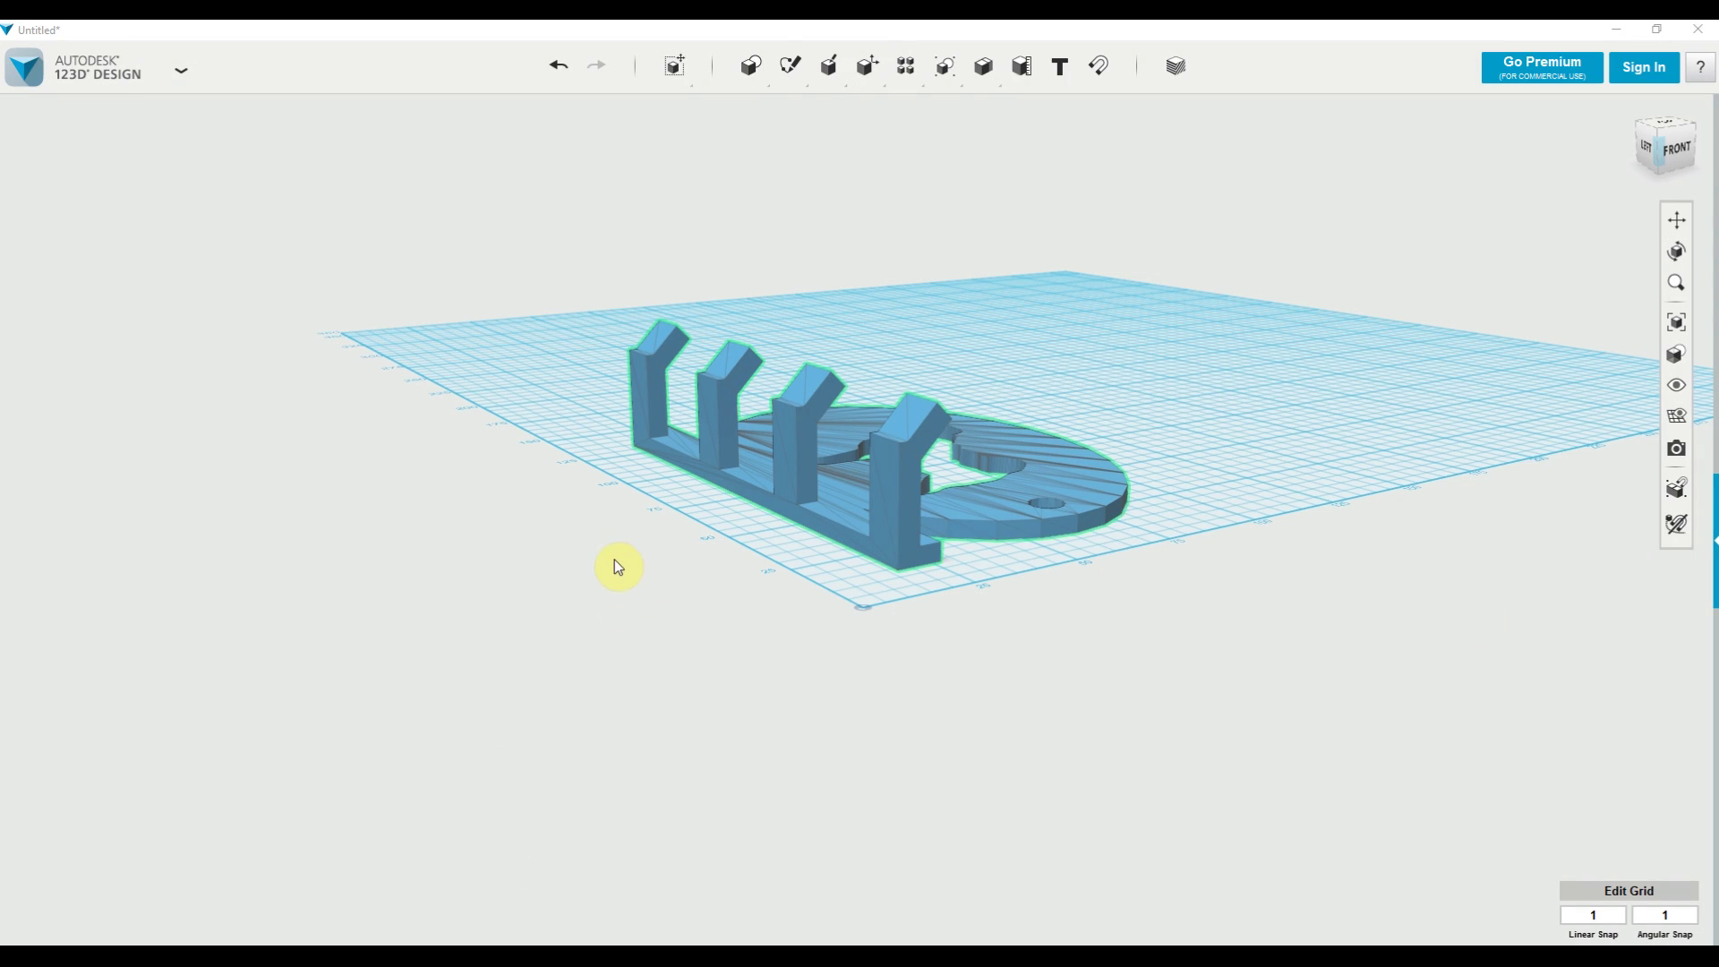
Orbit and pan until the plate is centred and seen from above, showing the pug cutout and holes
right_drag(621, 560, 660, 595)
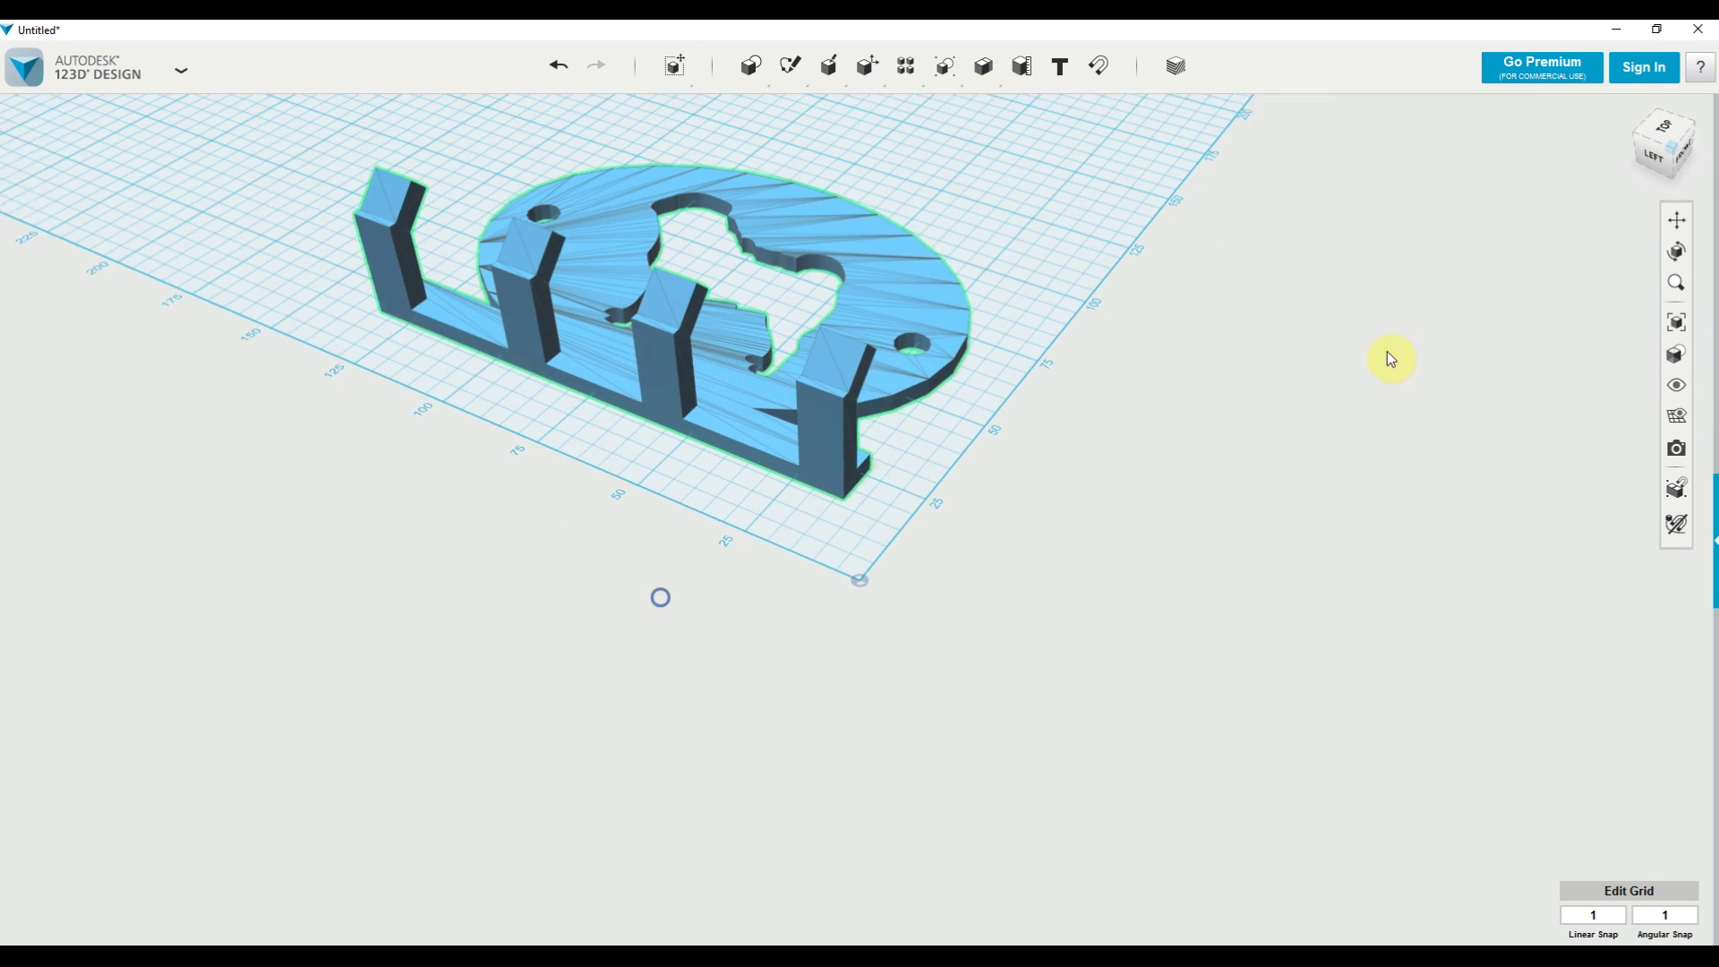
click(1677, 219)
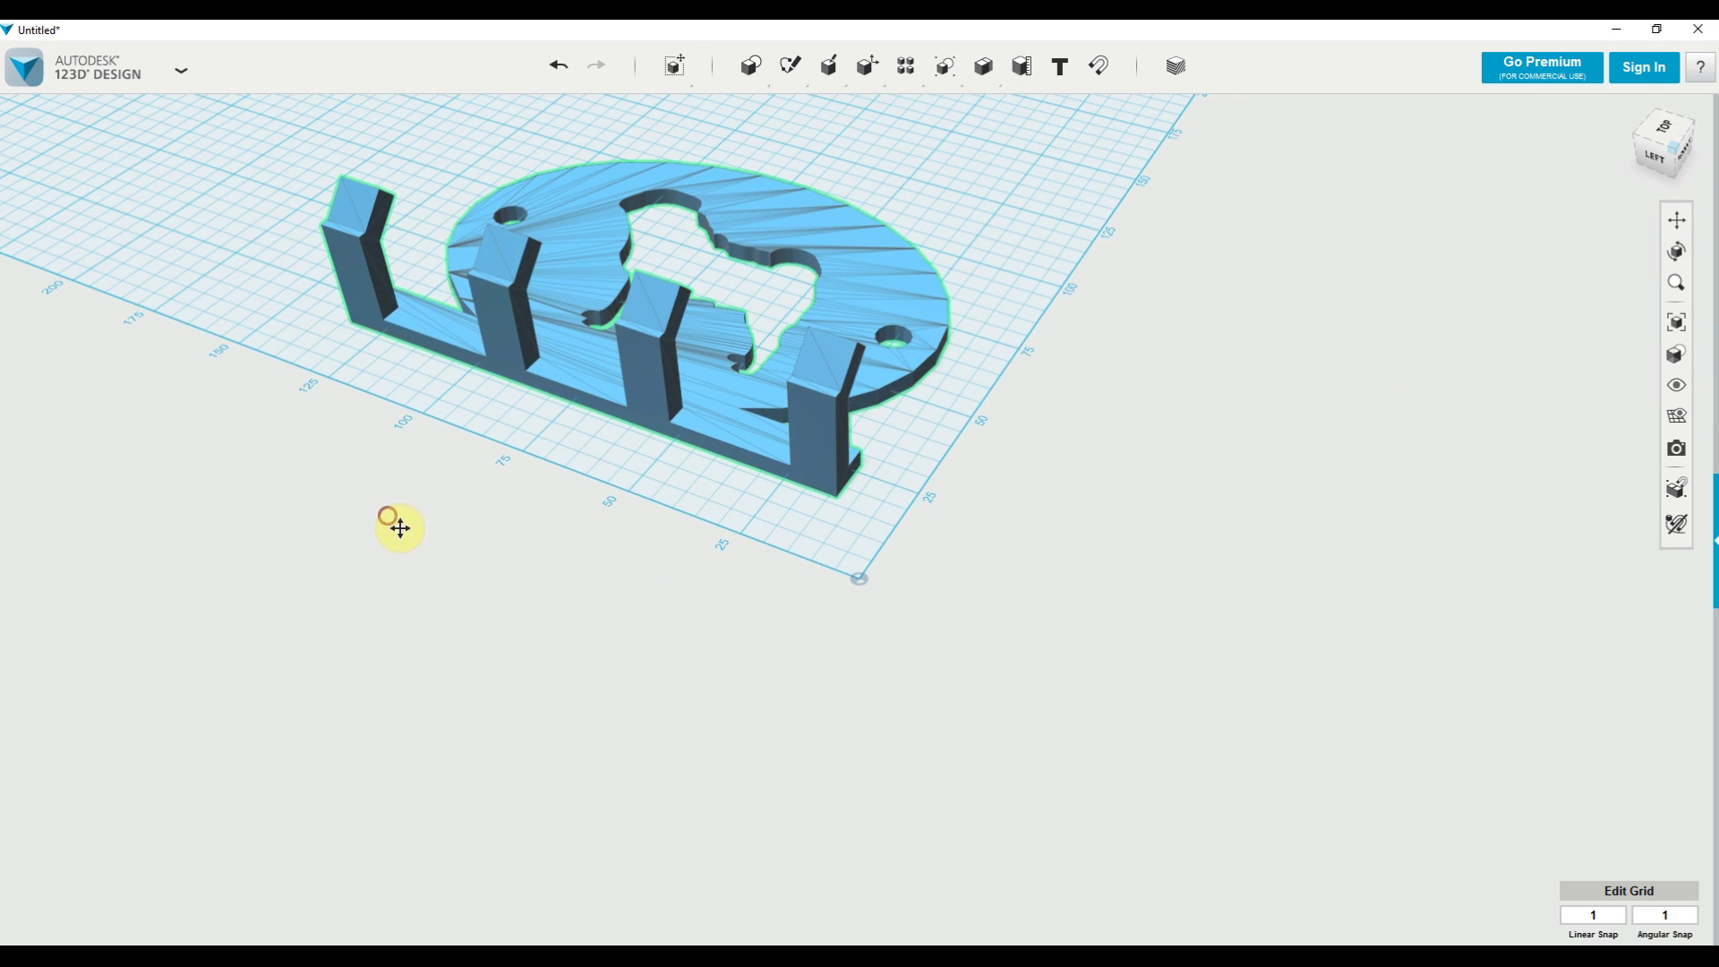
drag(399, 528, 740, 695)
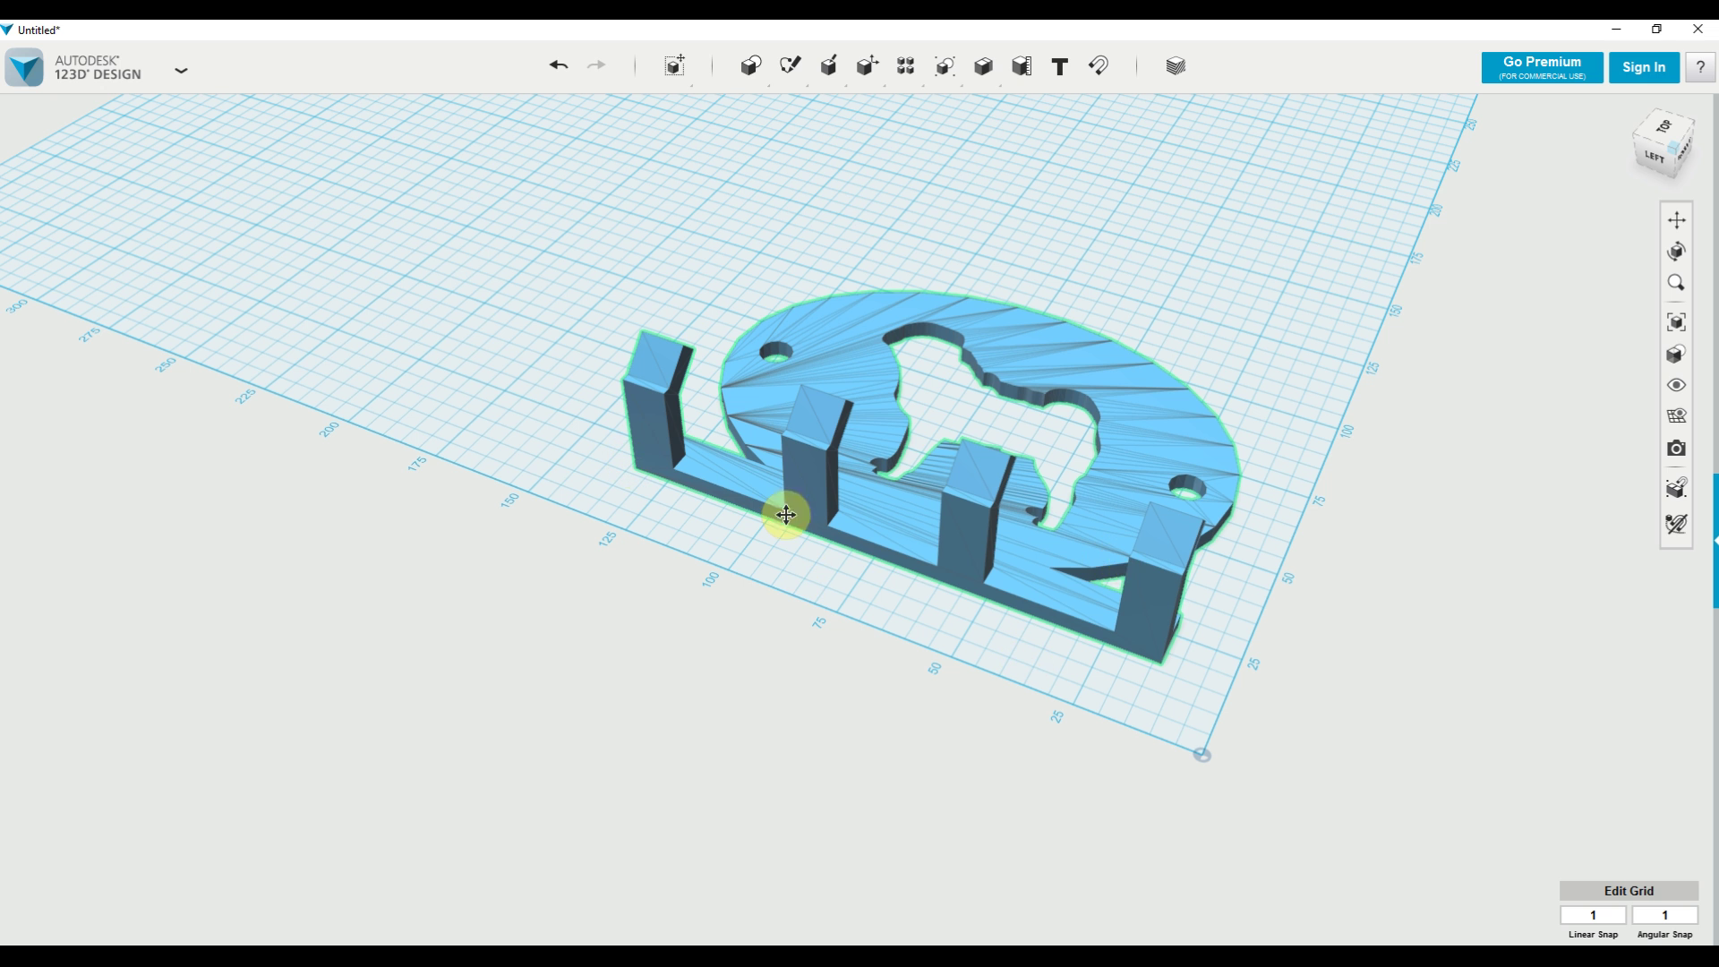
right_drag(1127, 407, 1356, 357)
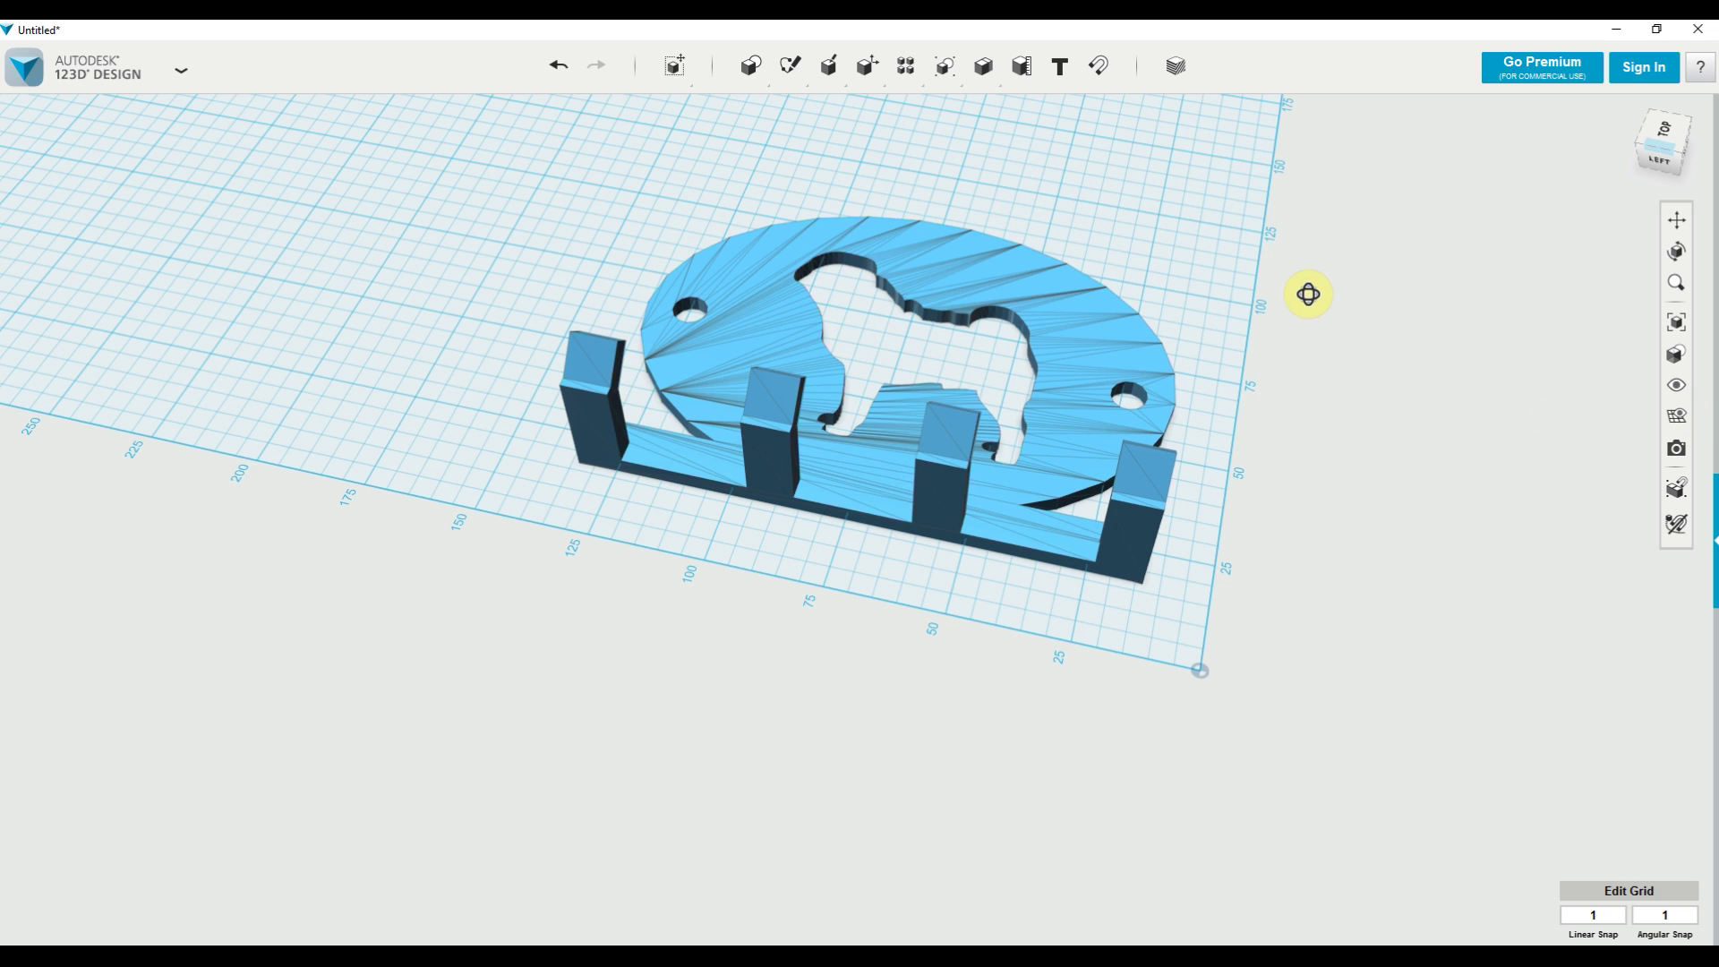
right_drag(1308, 295, 1322, 299)
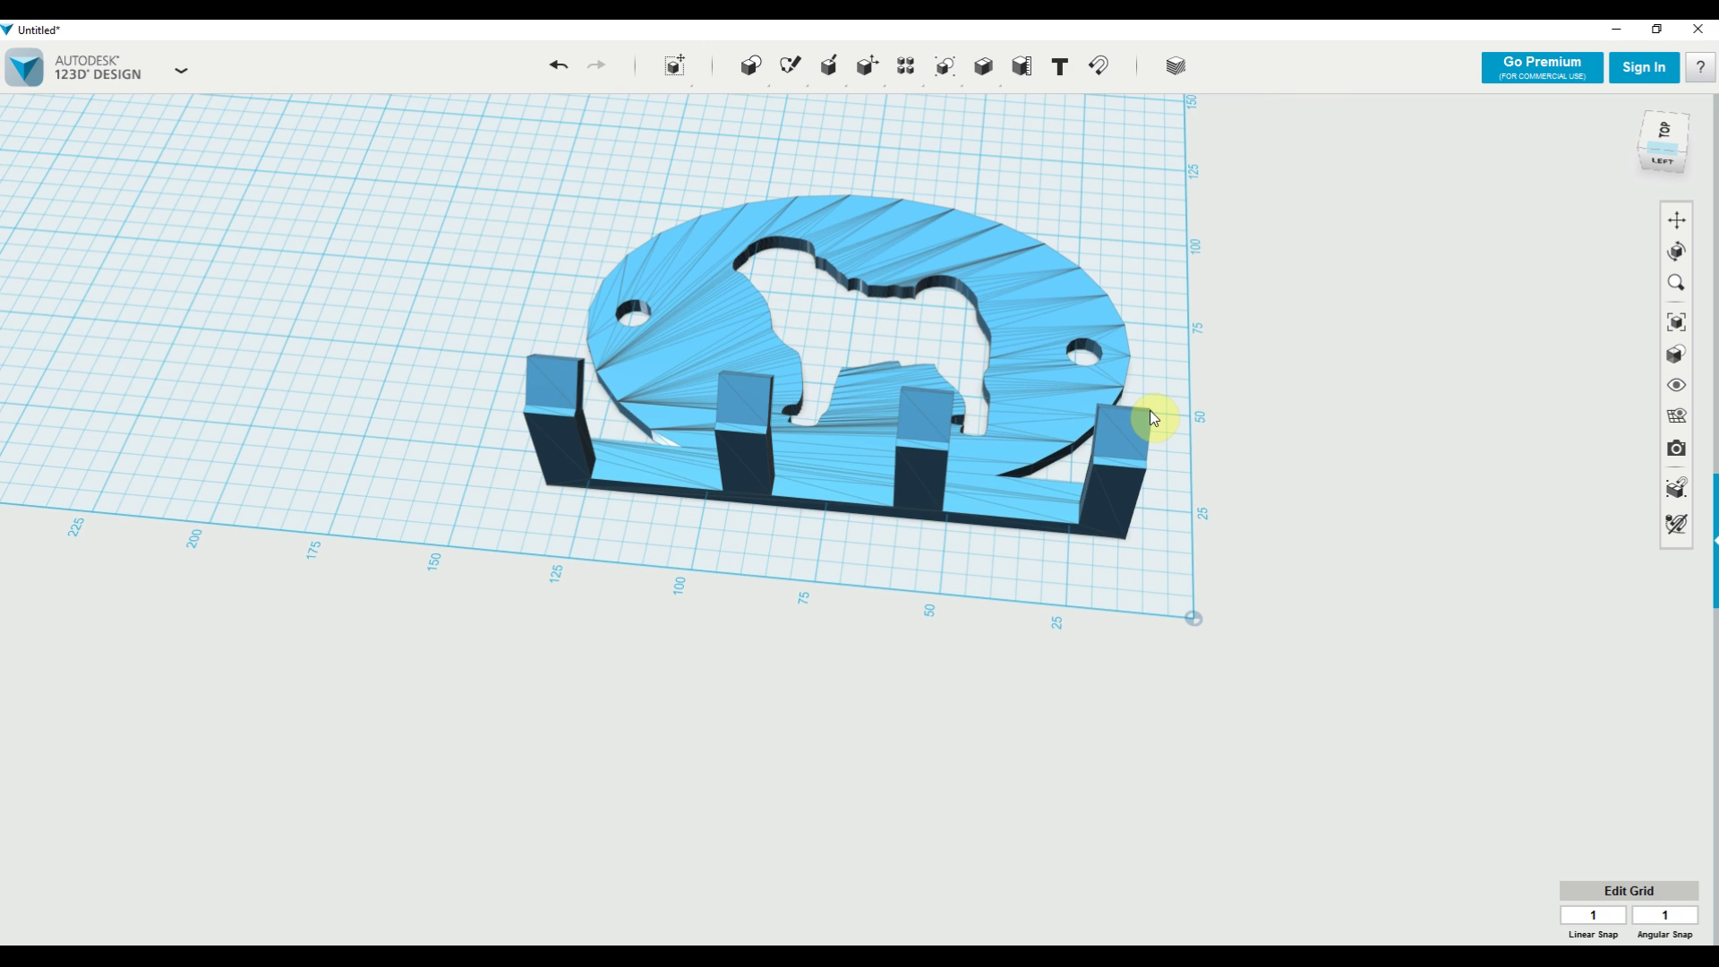
click(1677, 219)
drag(1300, 323, 1353, 512)
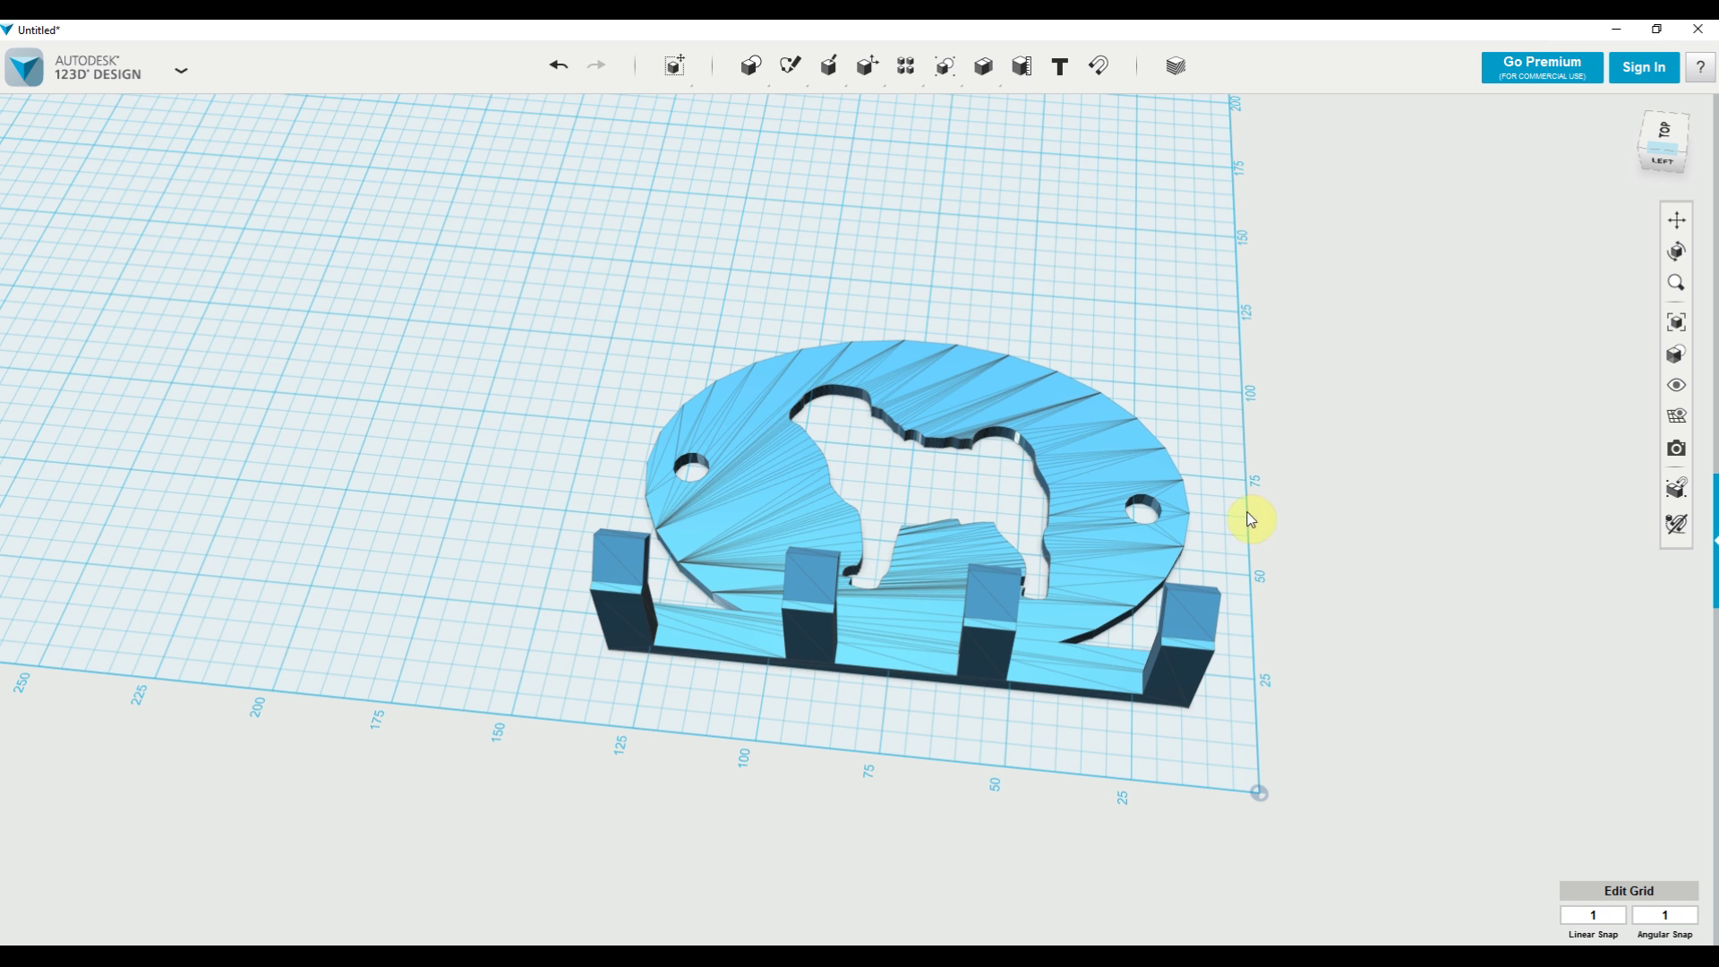
click(191, 72)
Import rottweilersilhouetteclipart1.stl as a 3D model into the scene
mouse_move(66, 257)
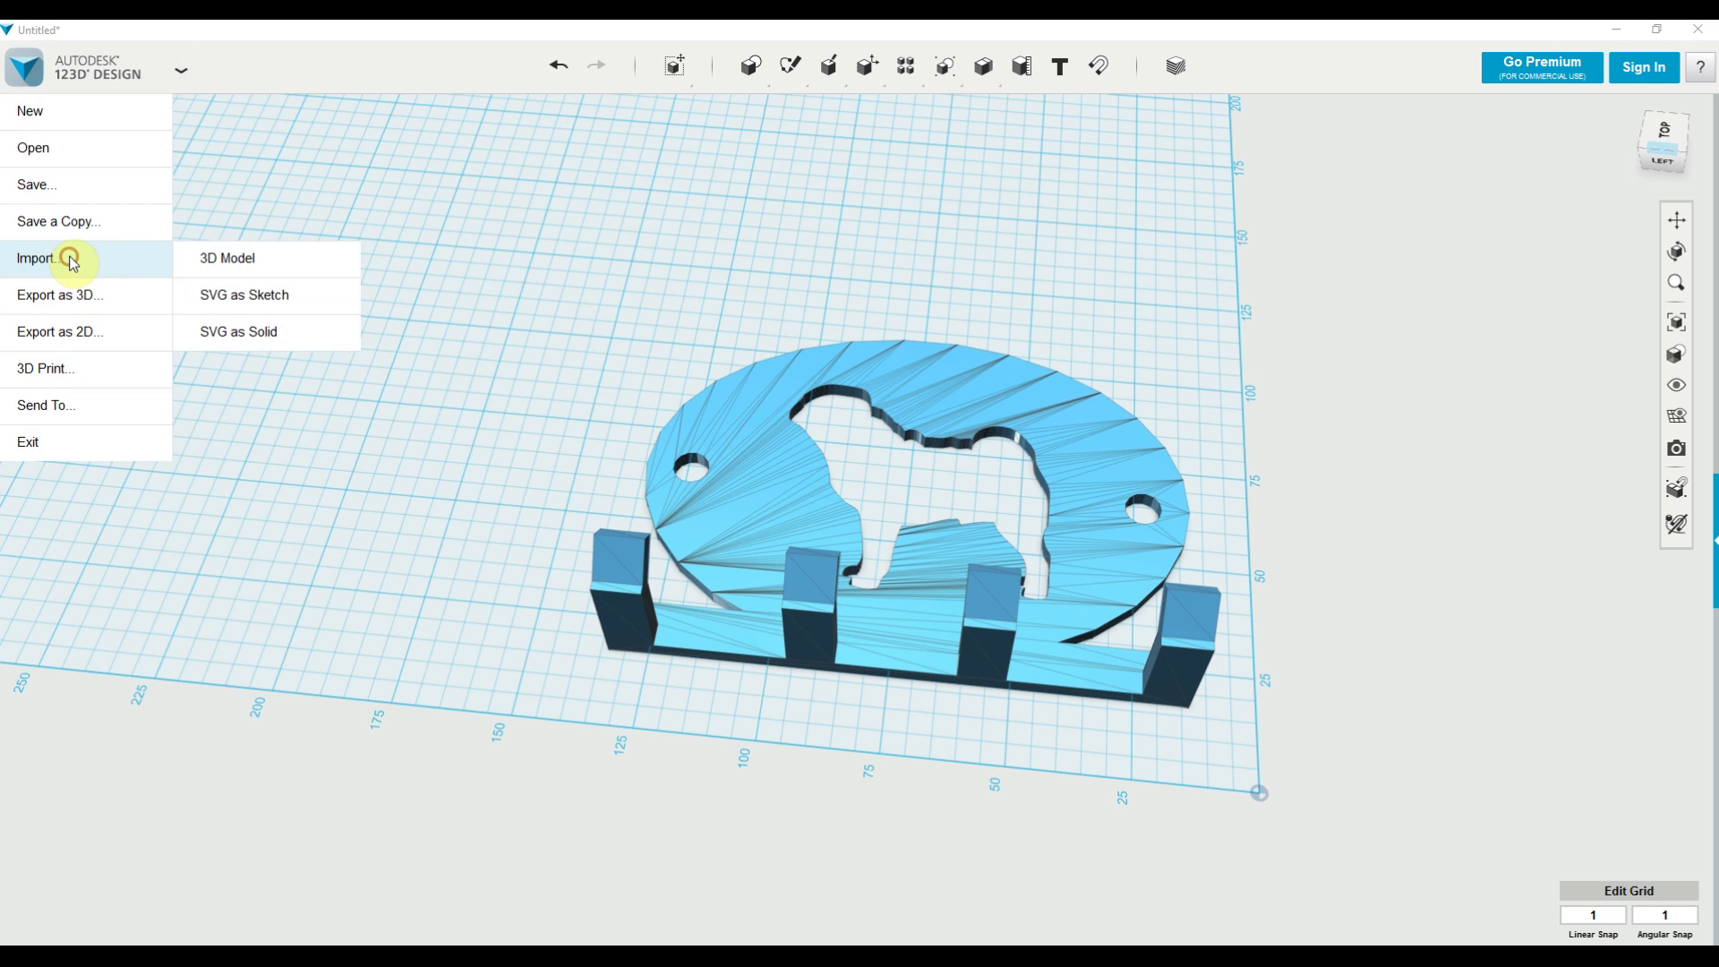
click(258, 275)
click(770, 506)
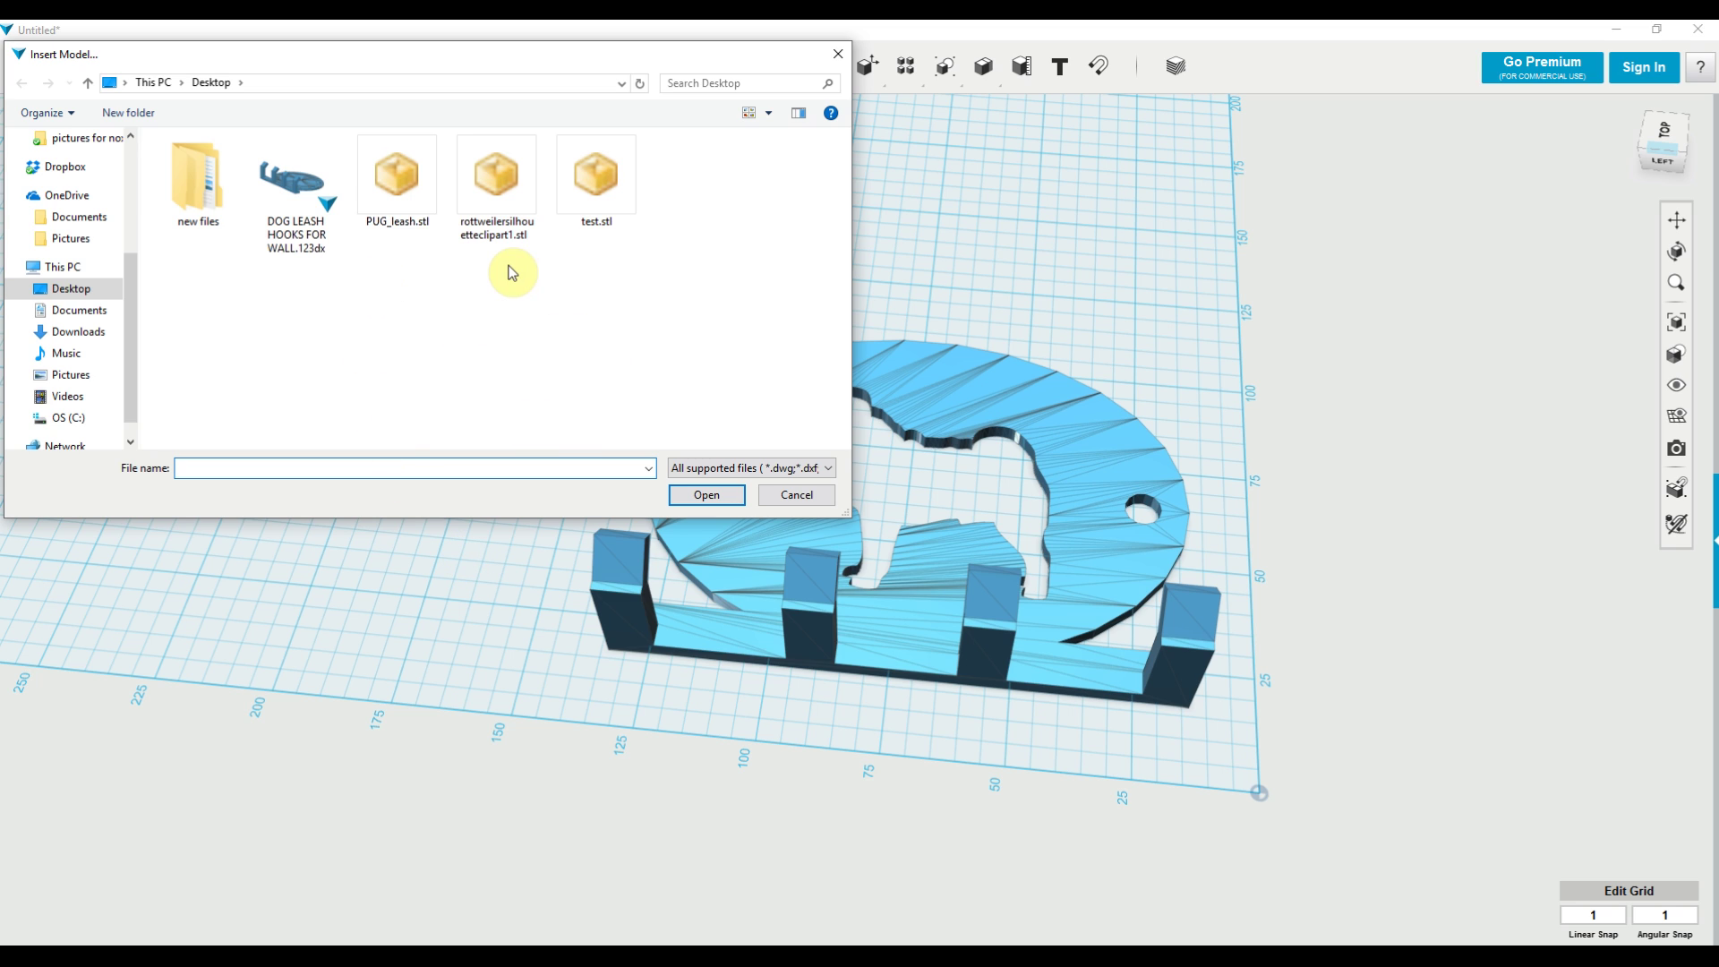
double_click(512, 224)
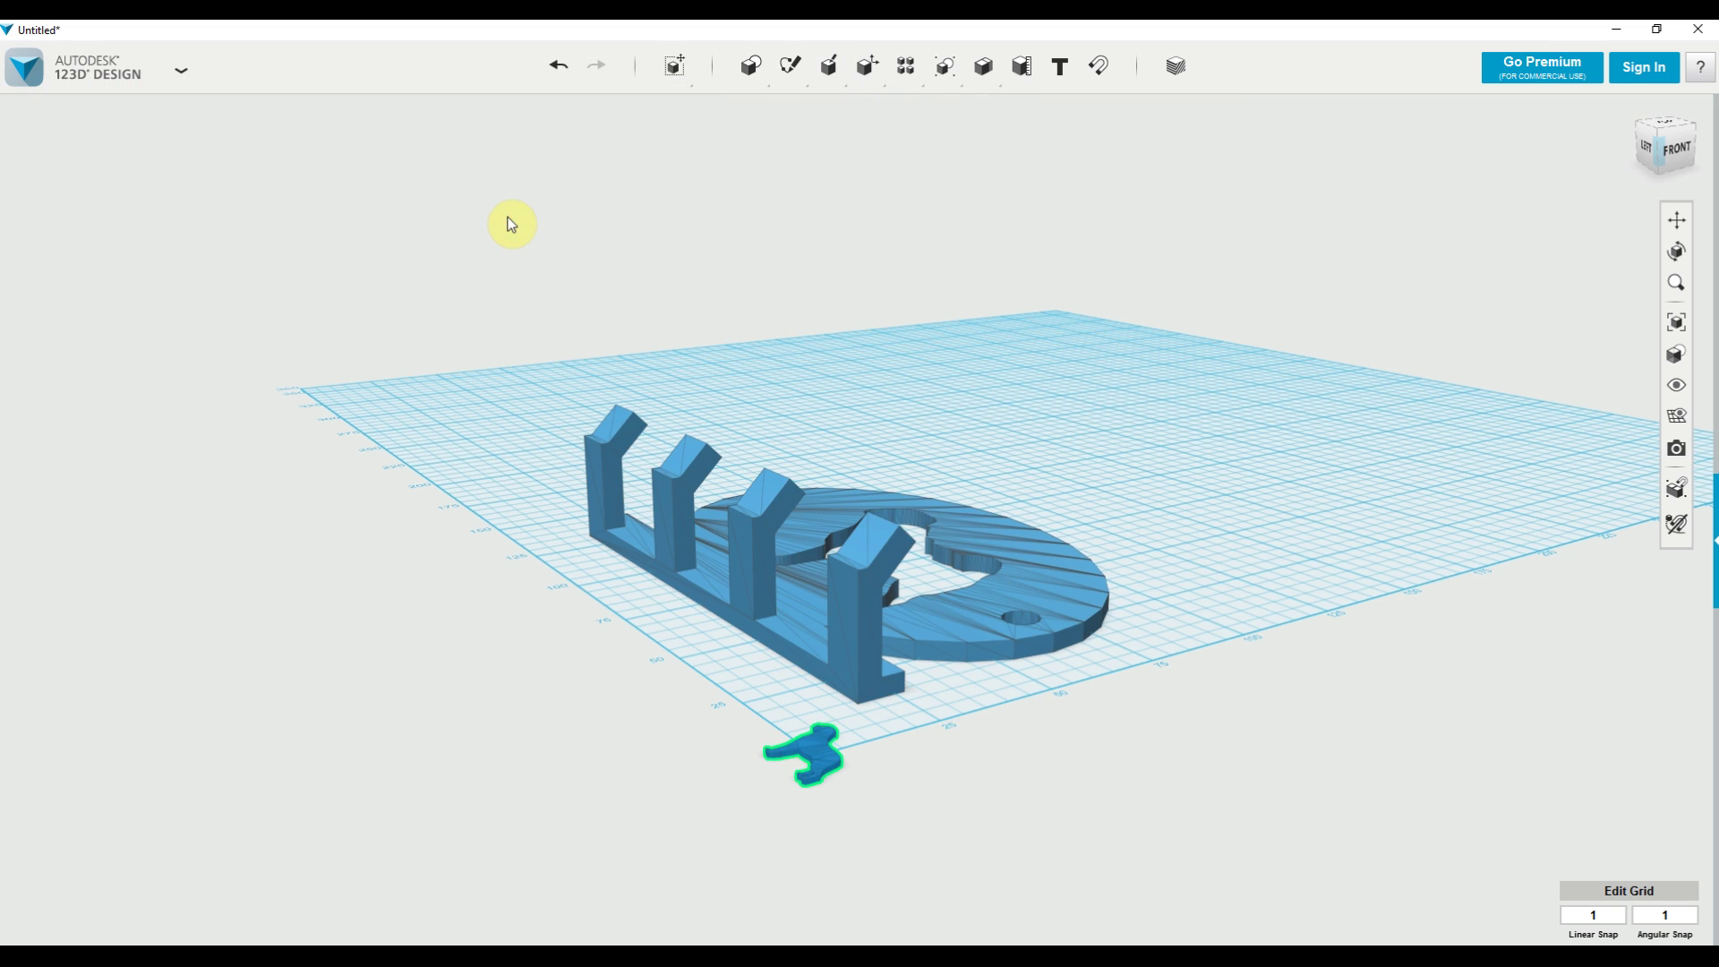
Place the rottweiler silhouette, Smart Scale it up to about 73.6 mm, and set it above the plate
click(1174, 576)
right_drag(1154, 727, 1266, 779)
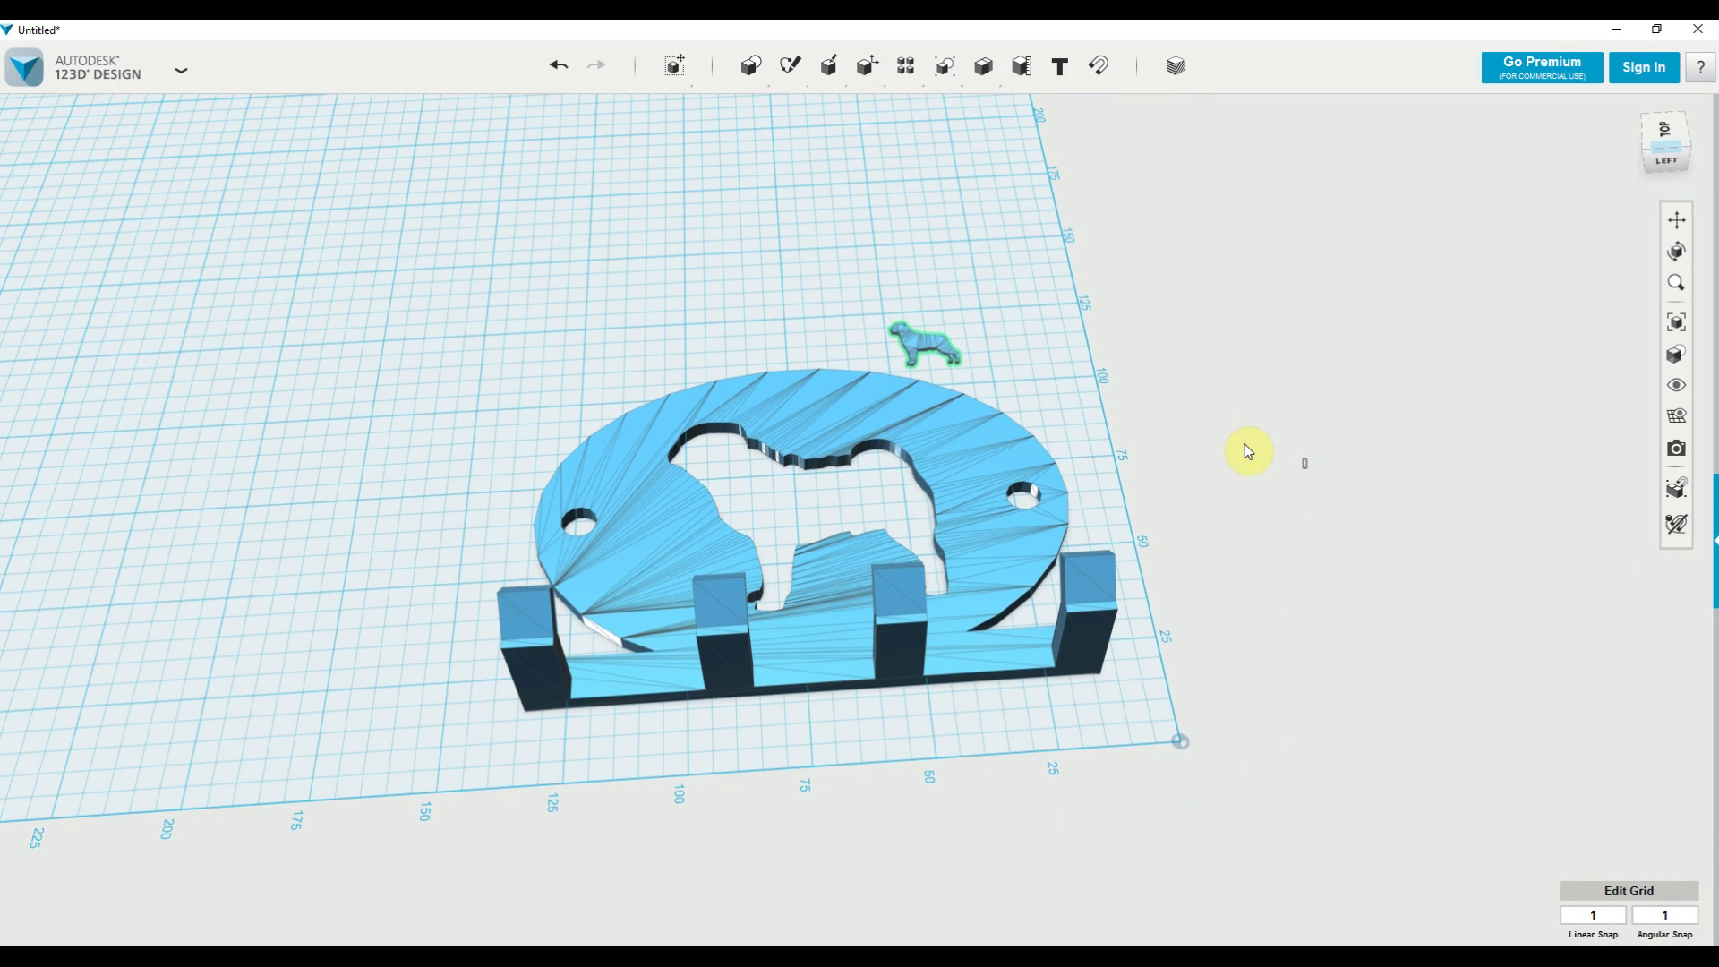
right_drag(1249, 450, 1242, 445)
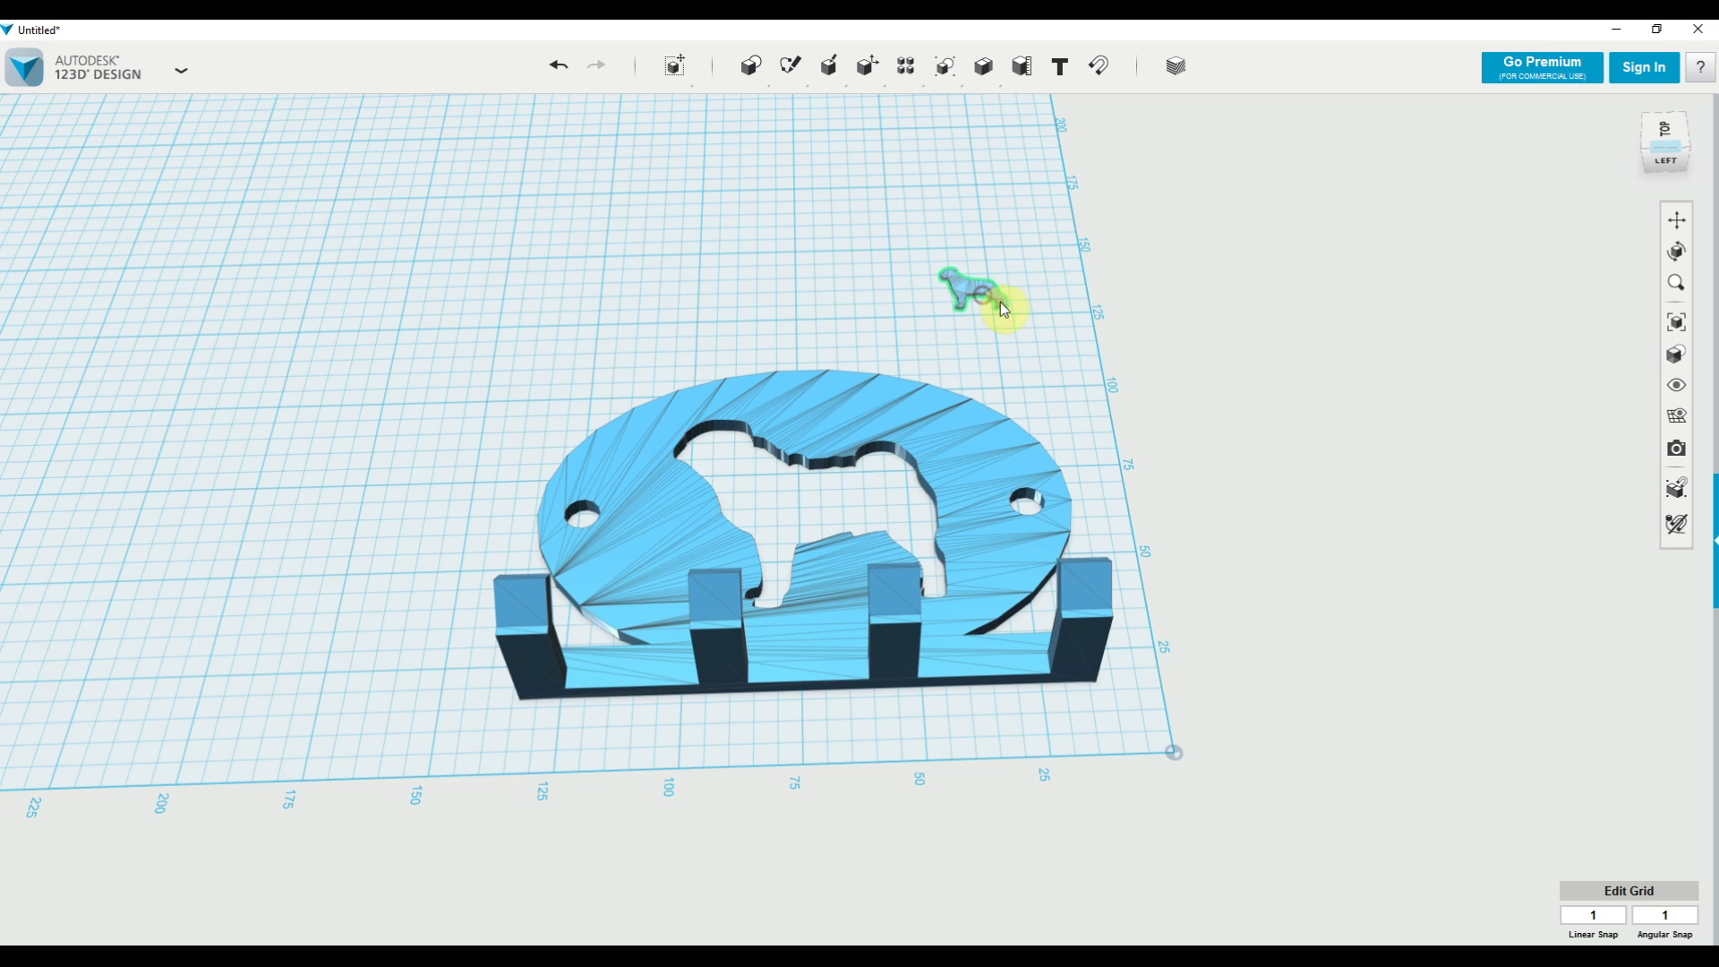
click(997, 304)
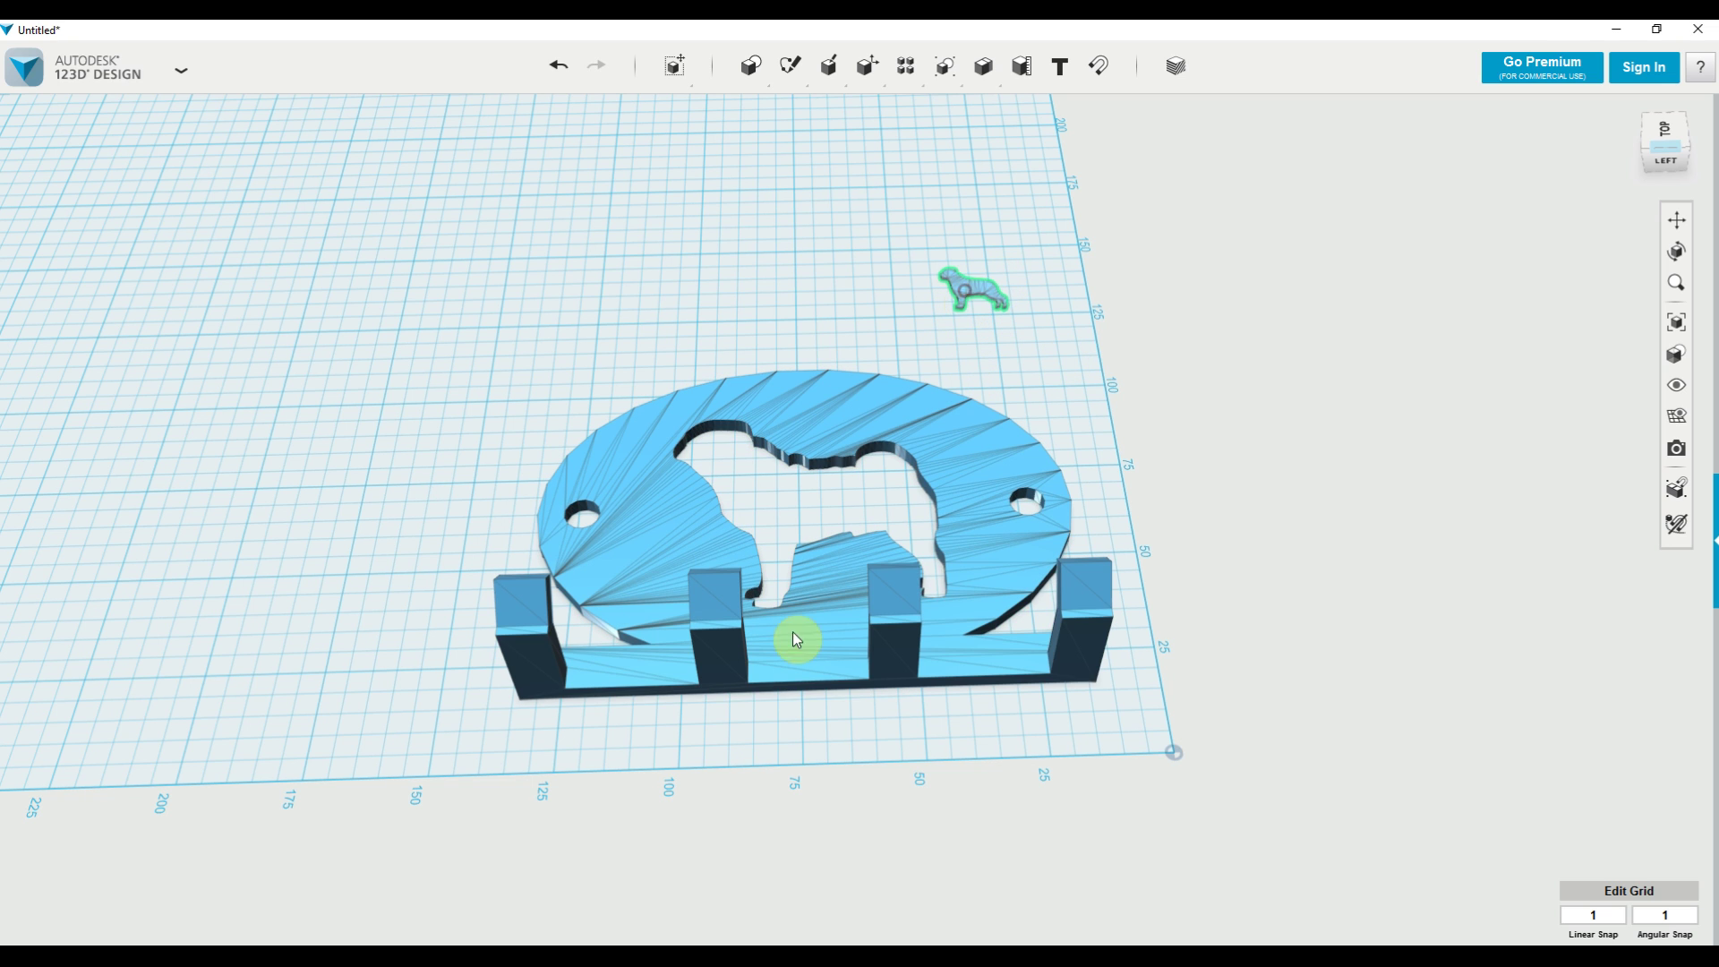
click(753, 915)
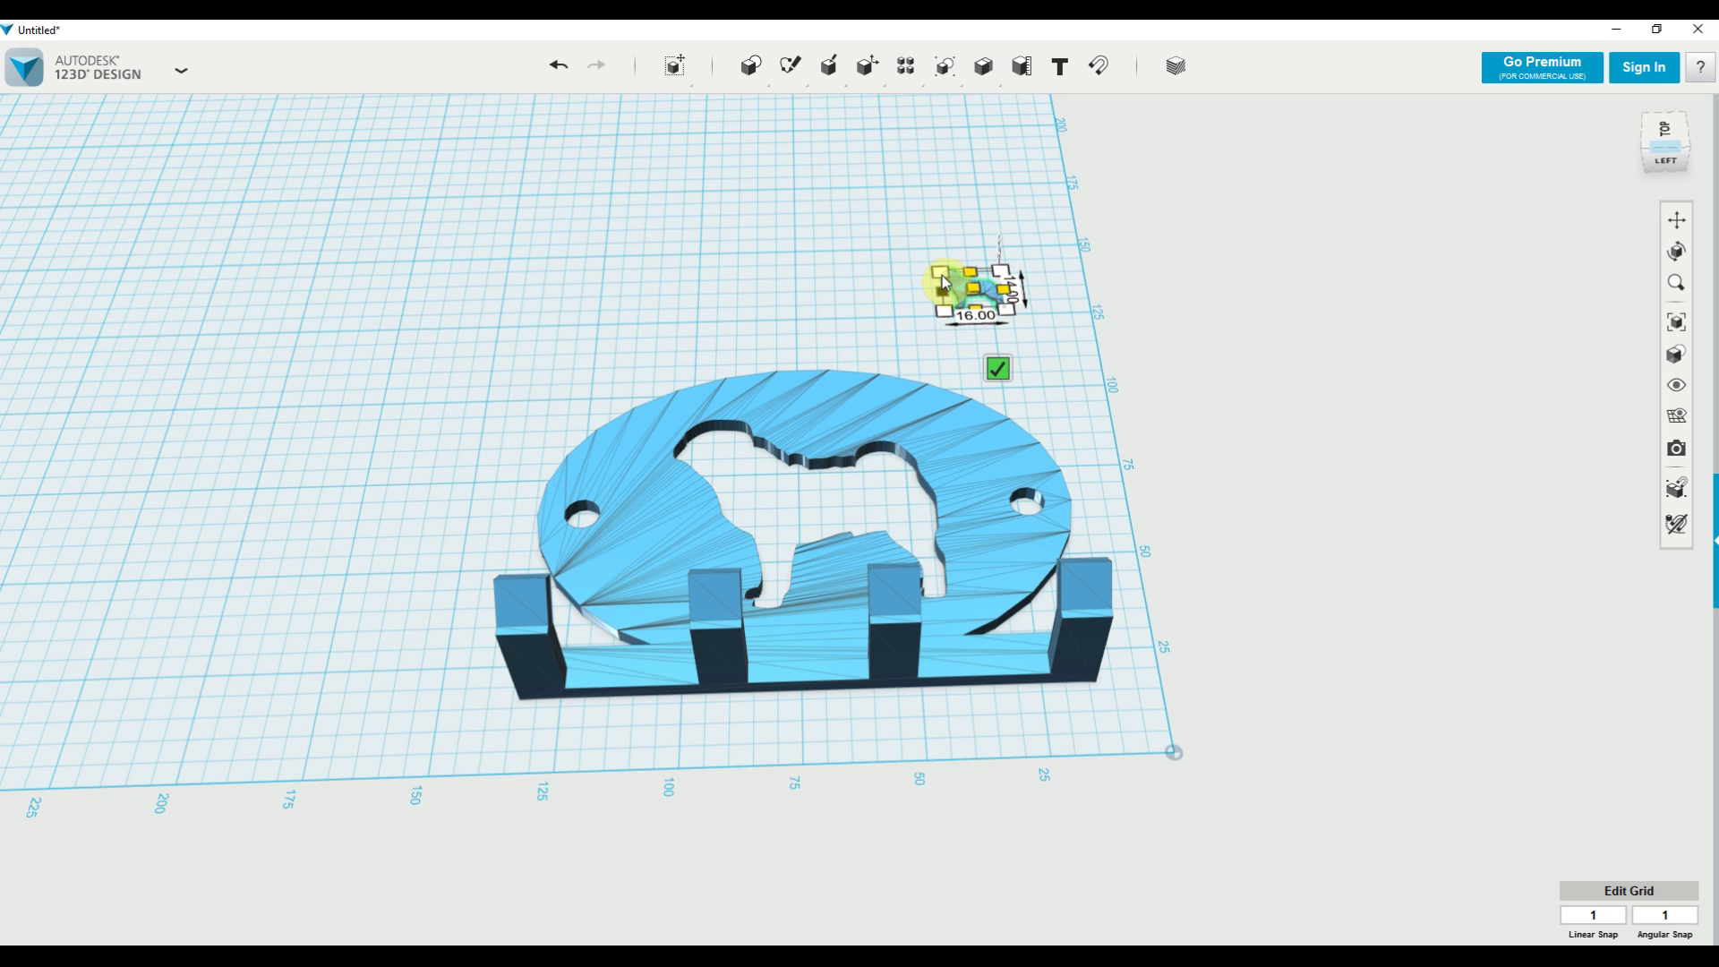
drag(879, 211, 721, 120)
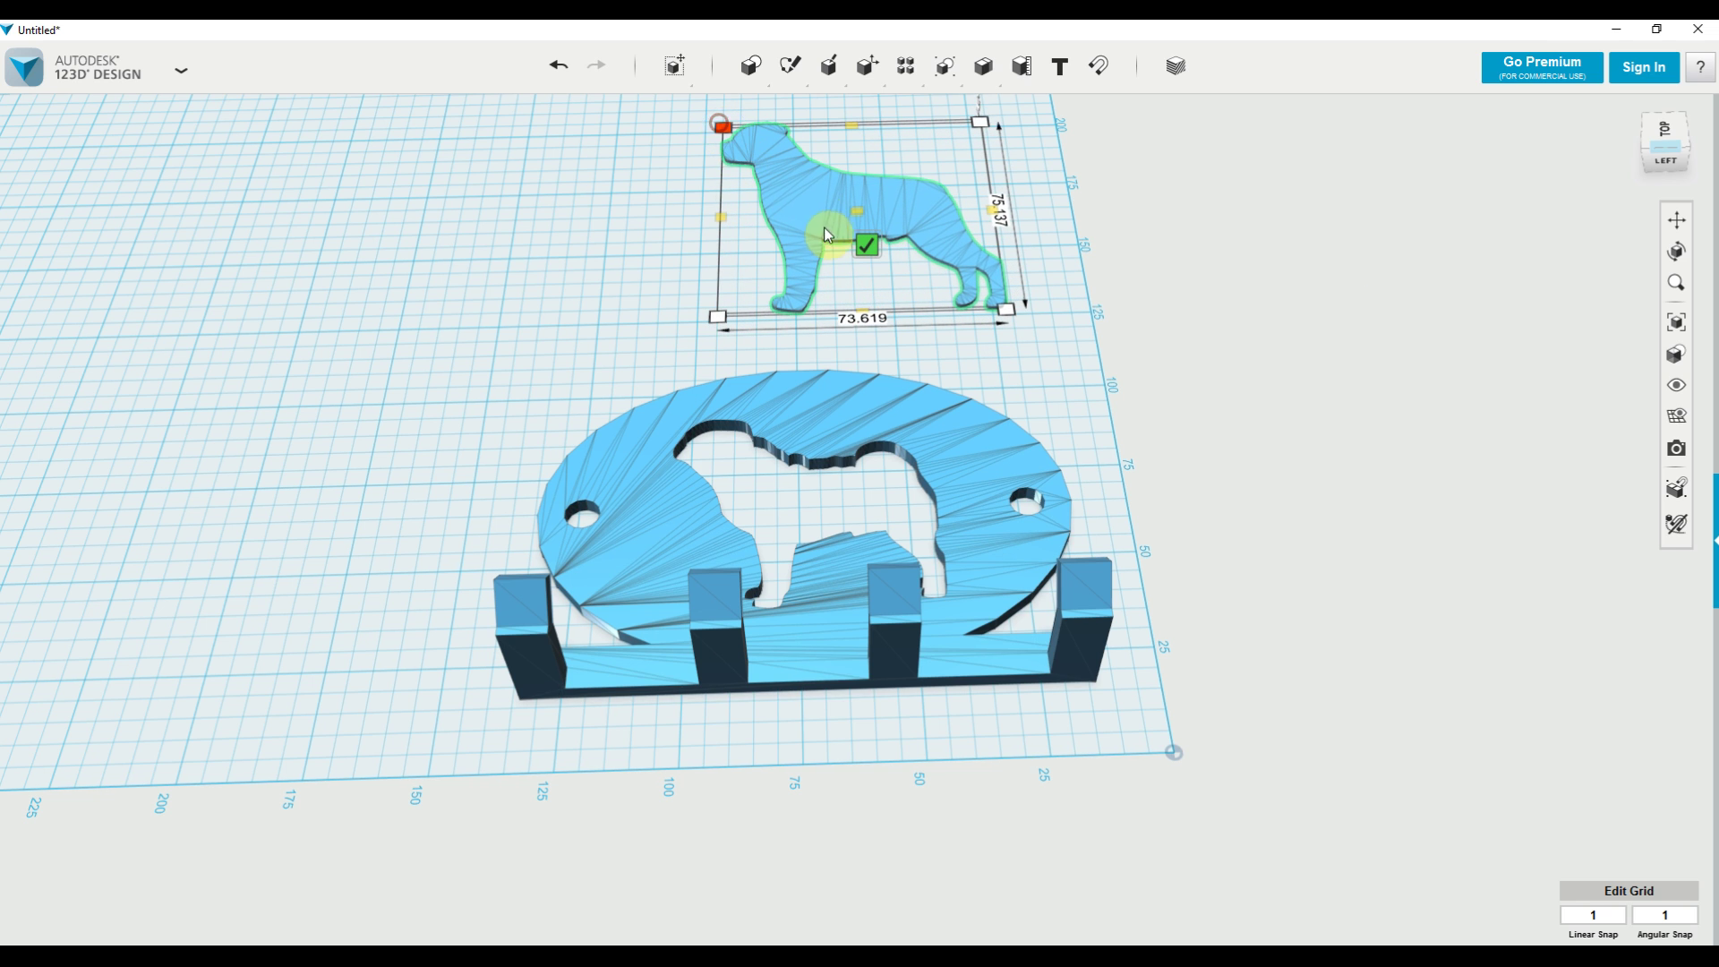
click(868, 243)
drag(837, 192, 869, 219)
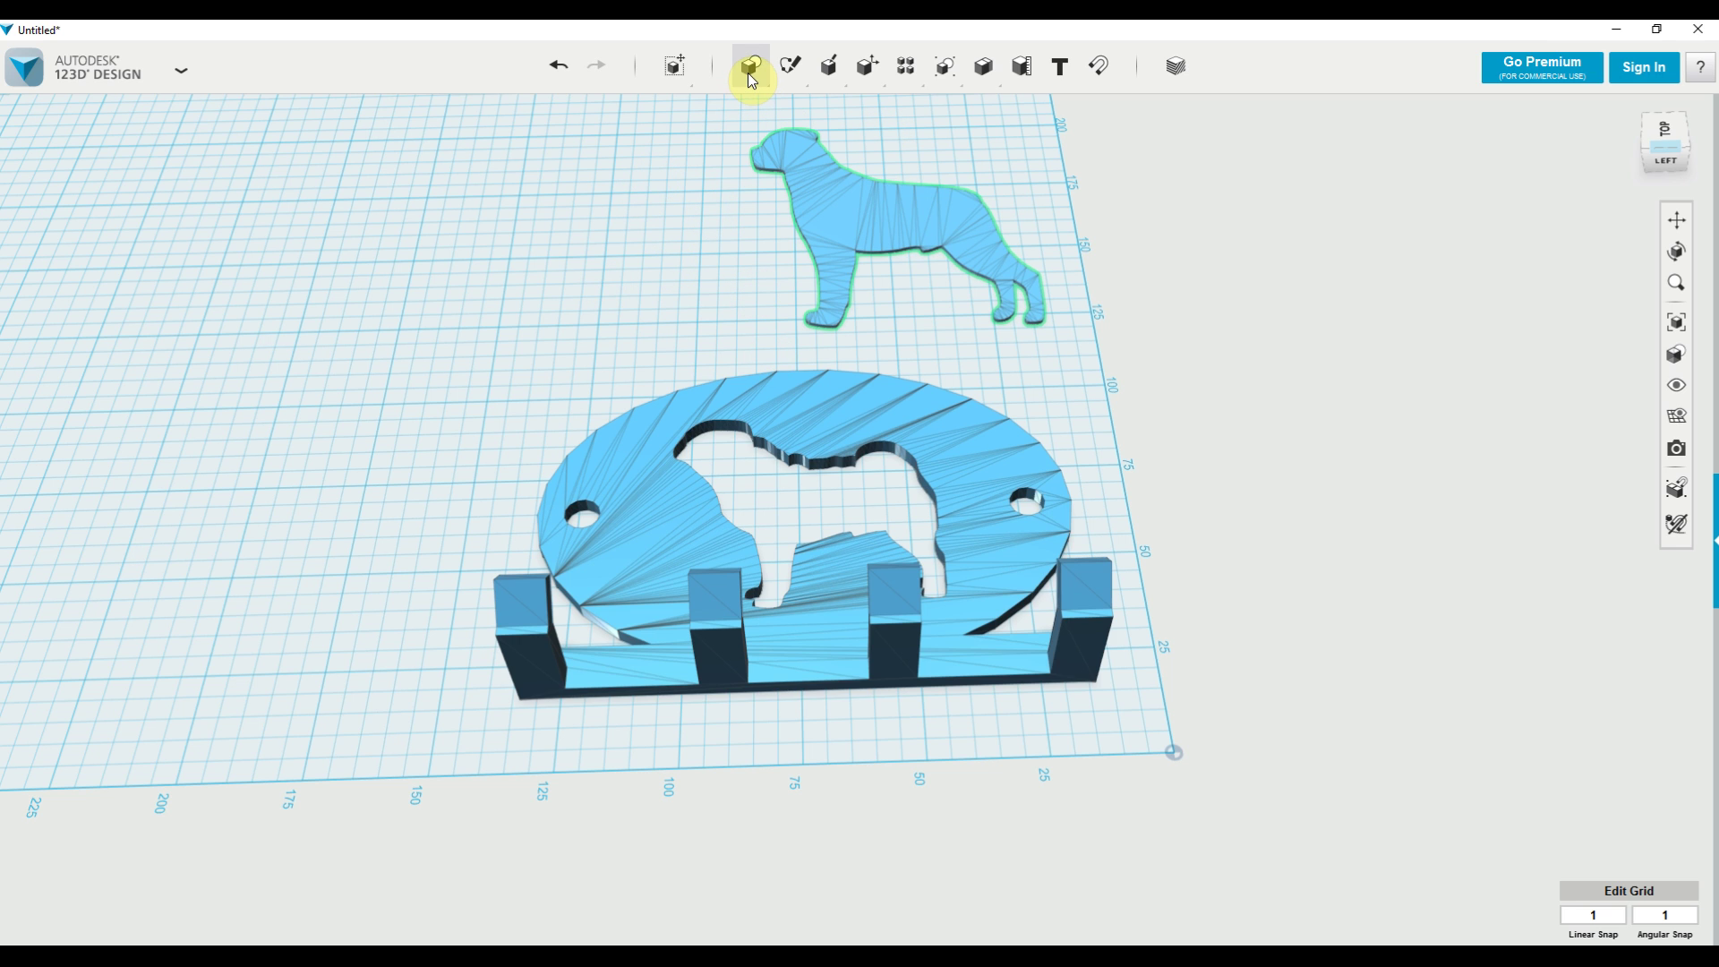
Add a box primitive onto the grid
mouse_move(743, 85)
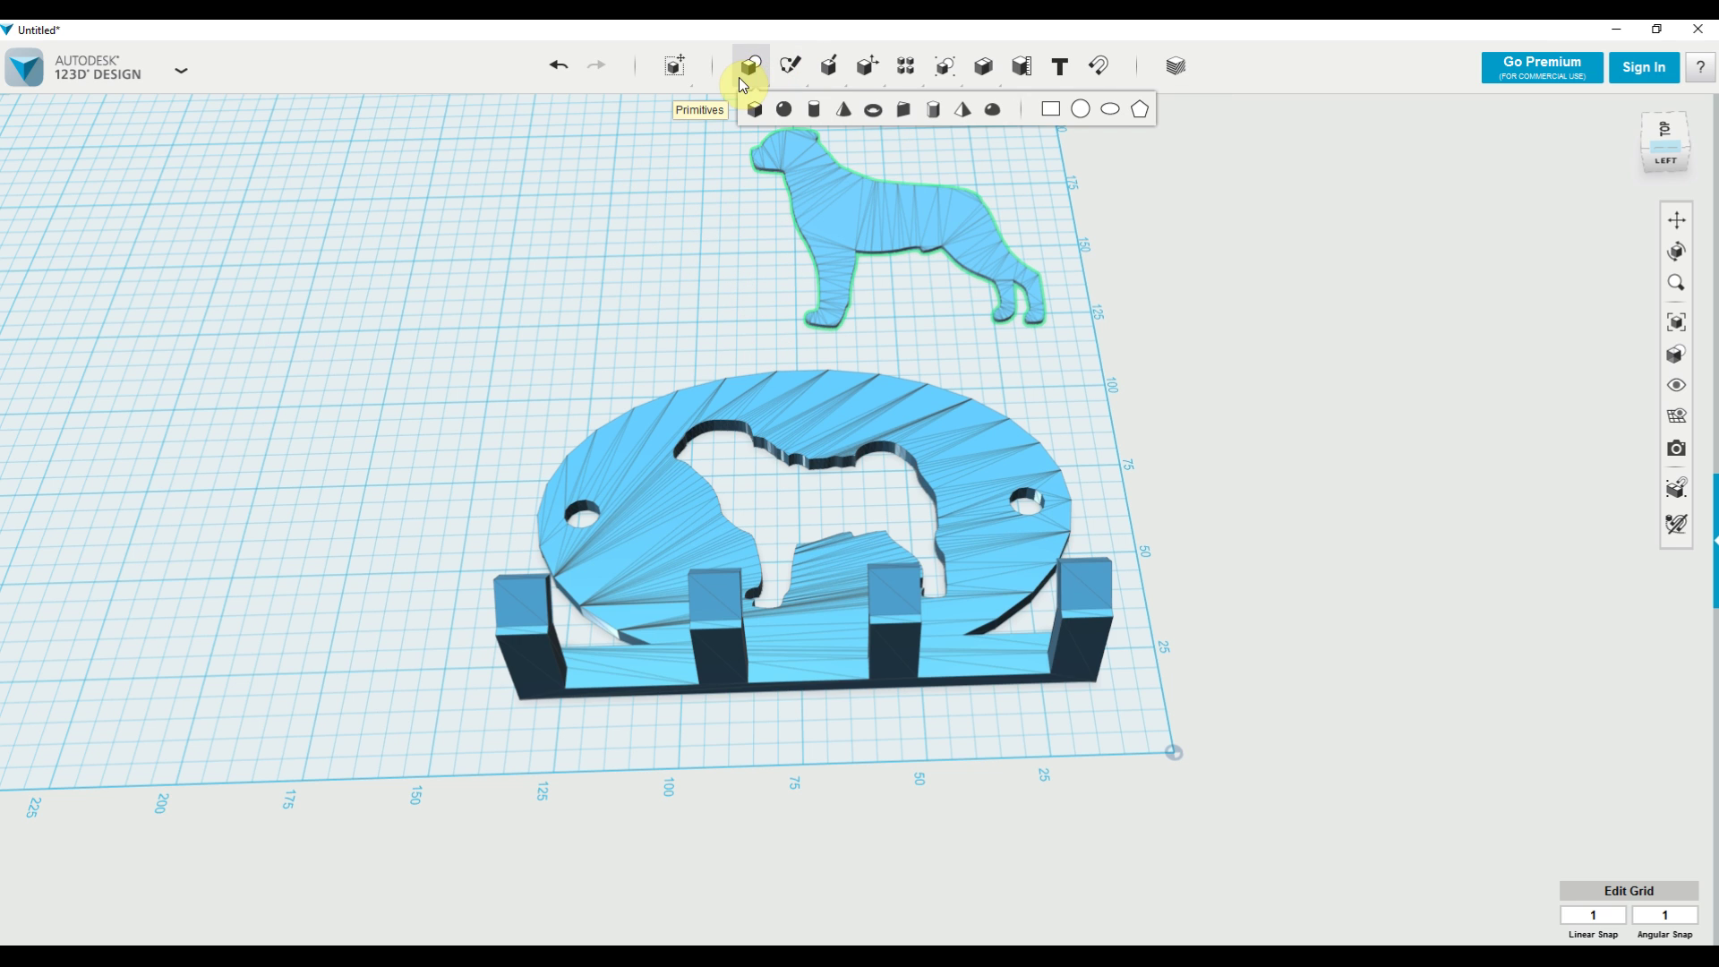
click(755, 109)
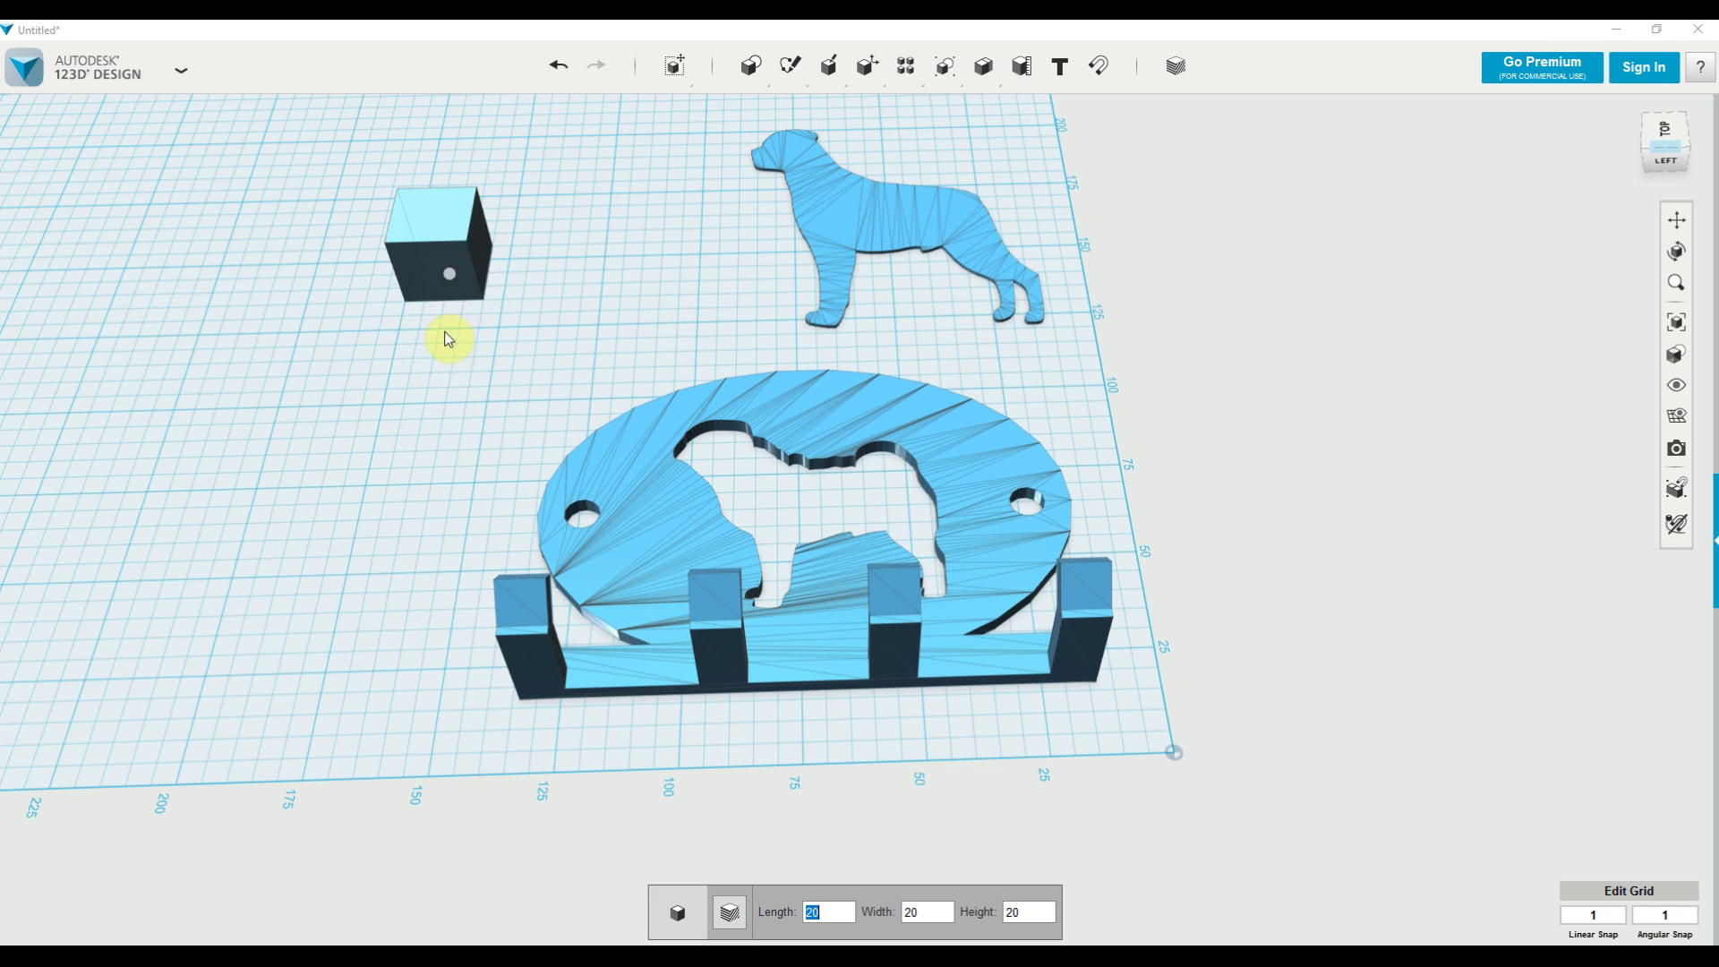
click(490, 301)
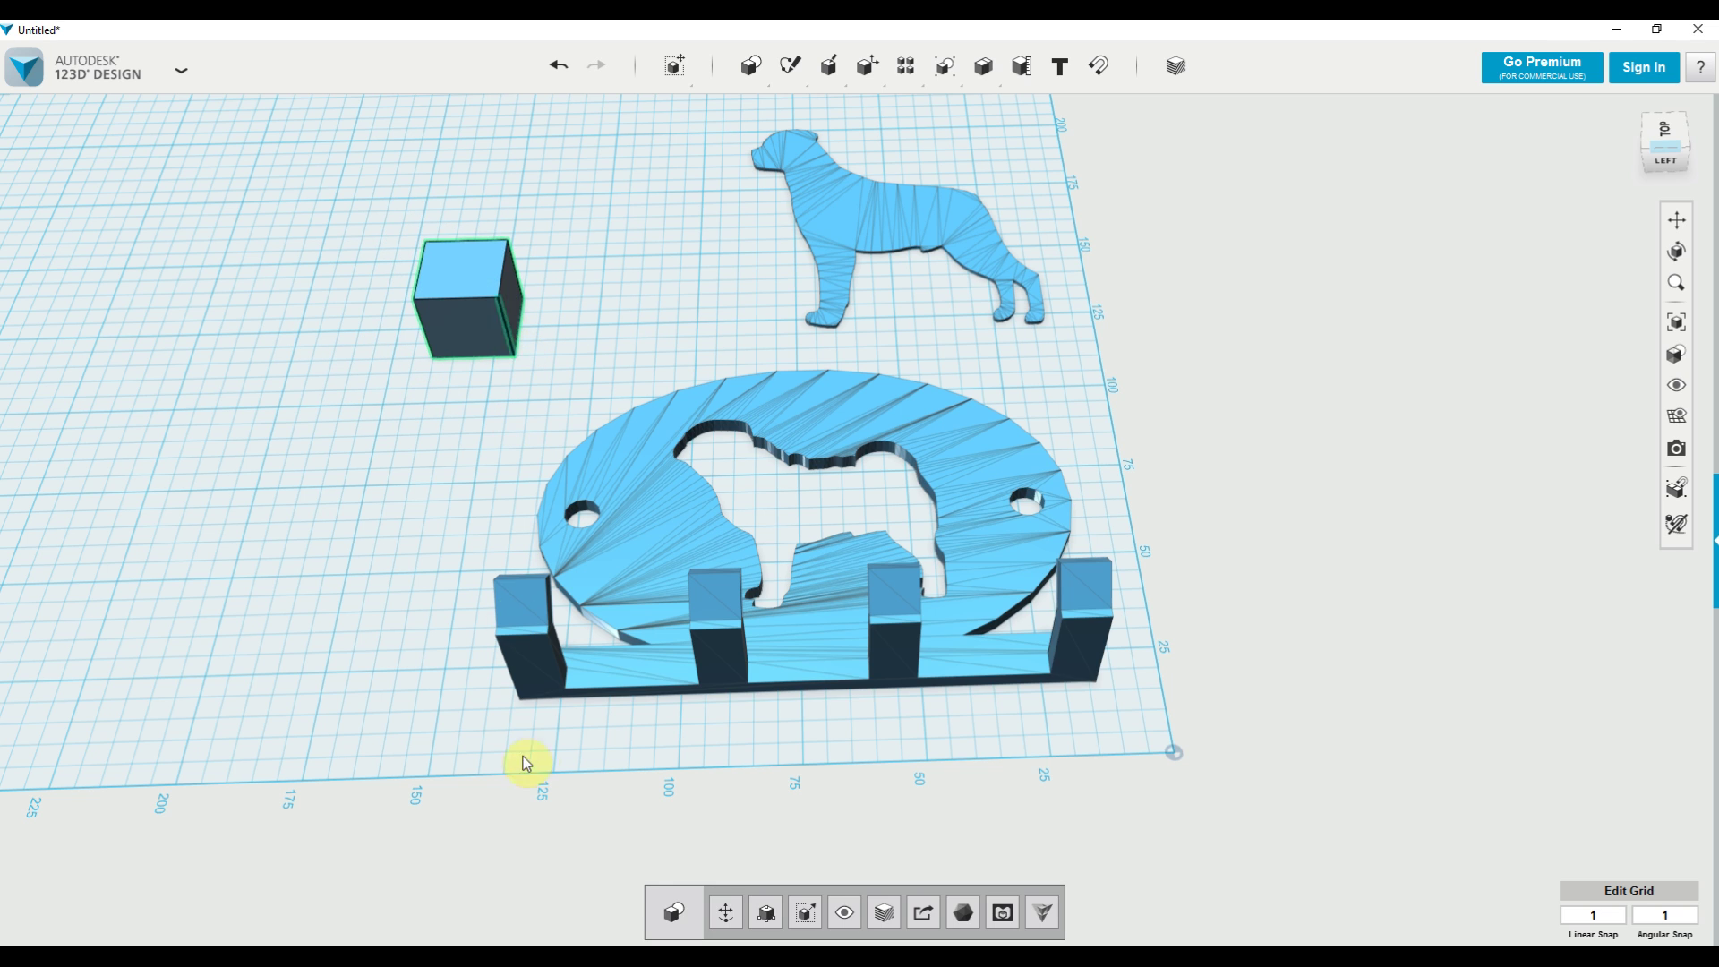
Smart Scale the box to about 74 × 55 and move it over the dog cutout
click(763, 912)
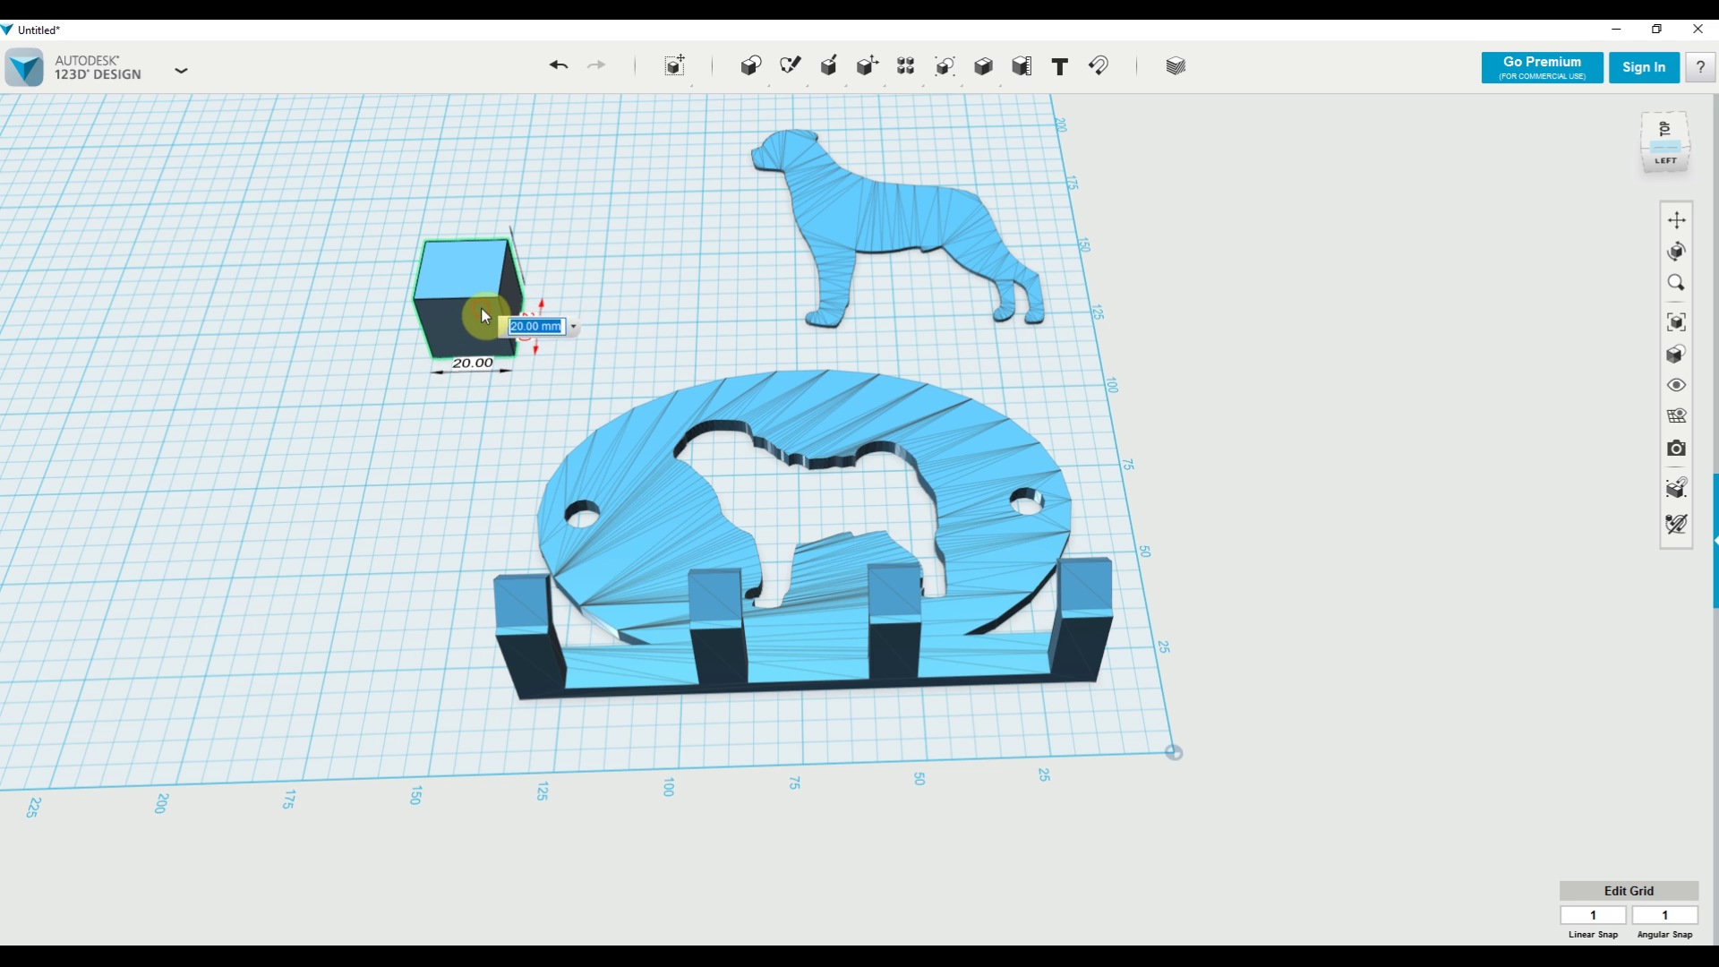
drag(522, 336, 689, 322)
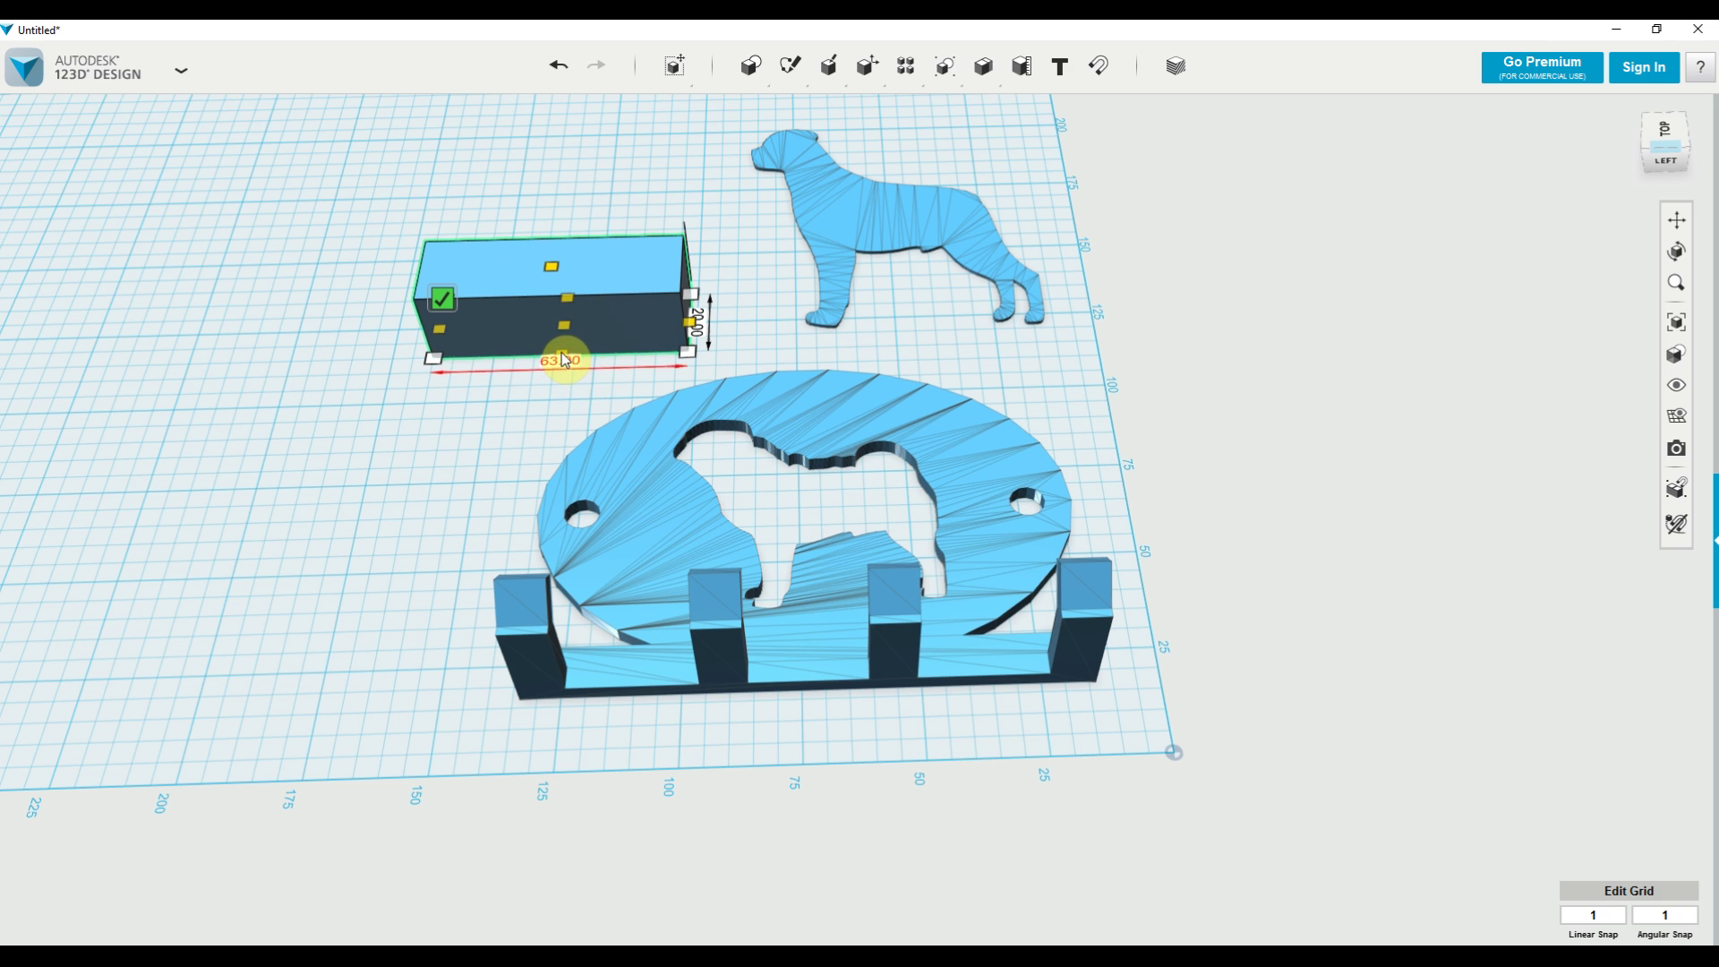
drag(564, 353, 534, 487)
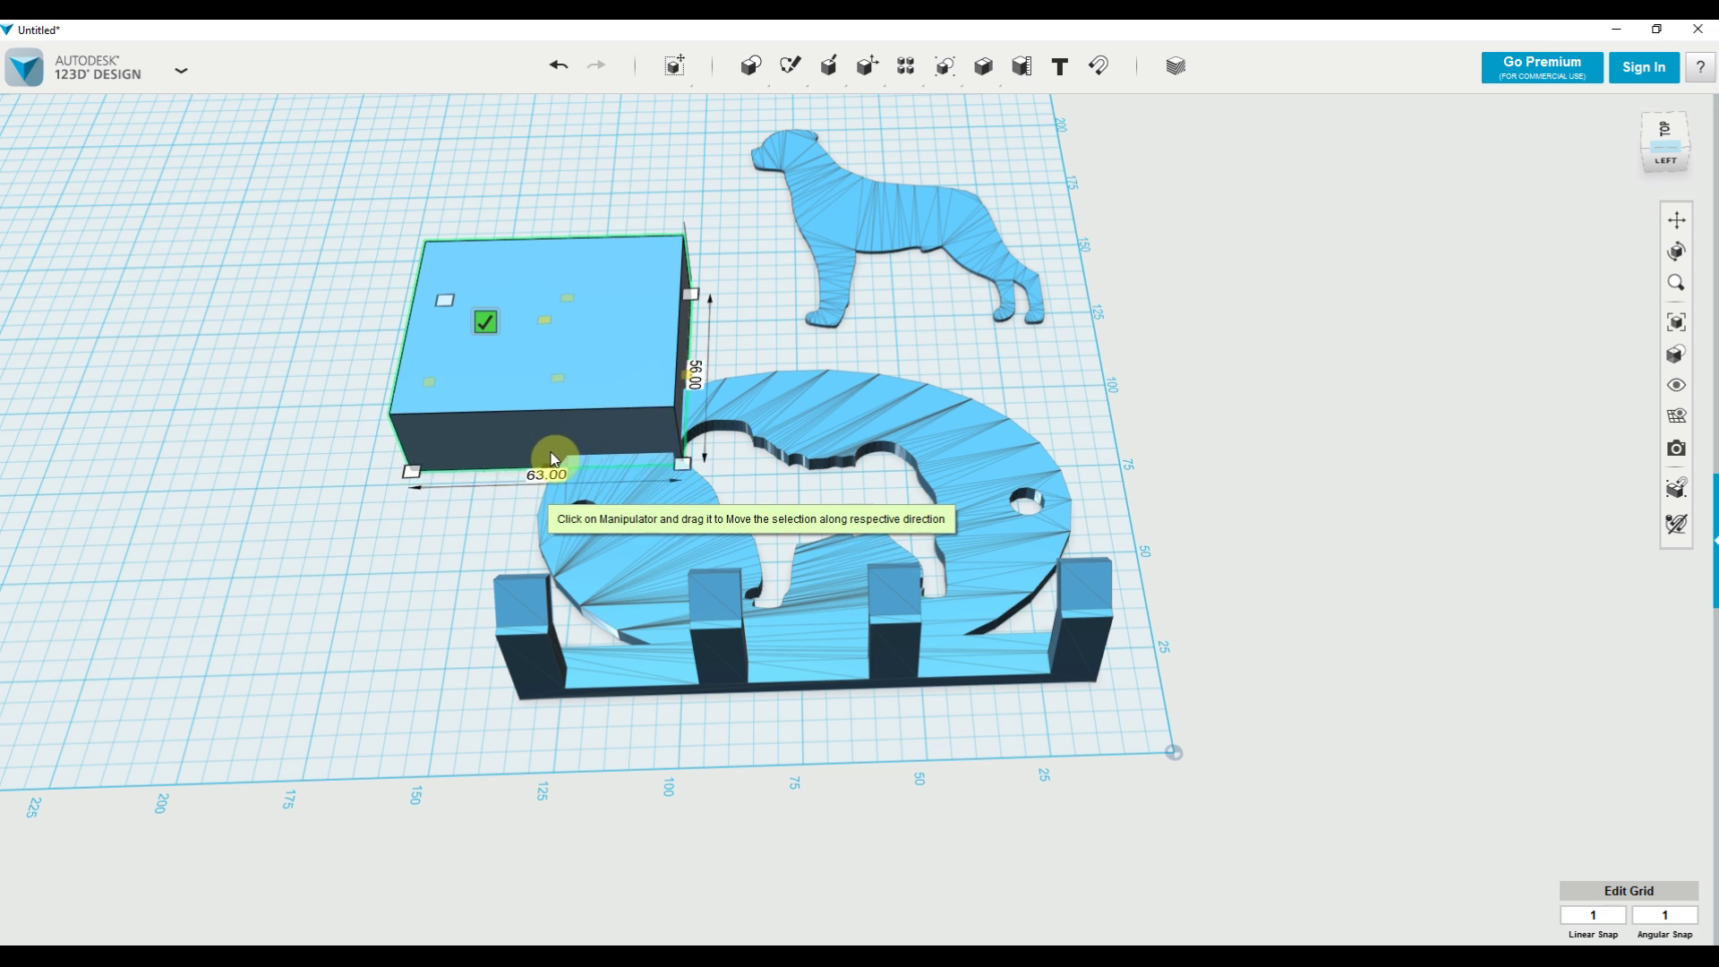
drag(453, 307, 401, 308)
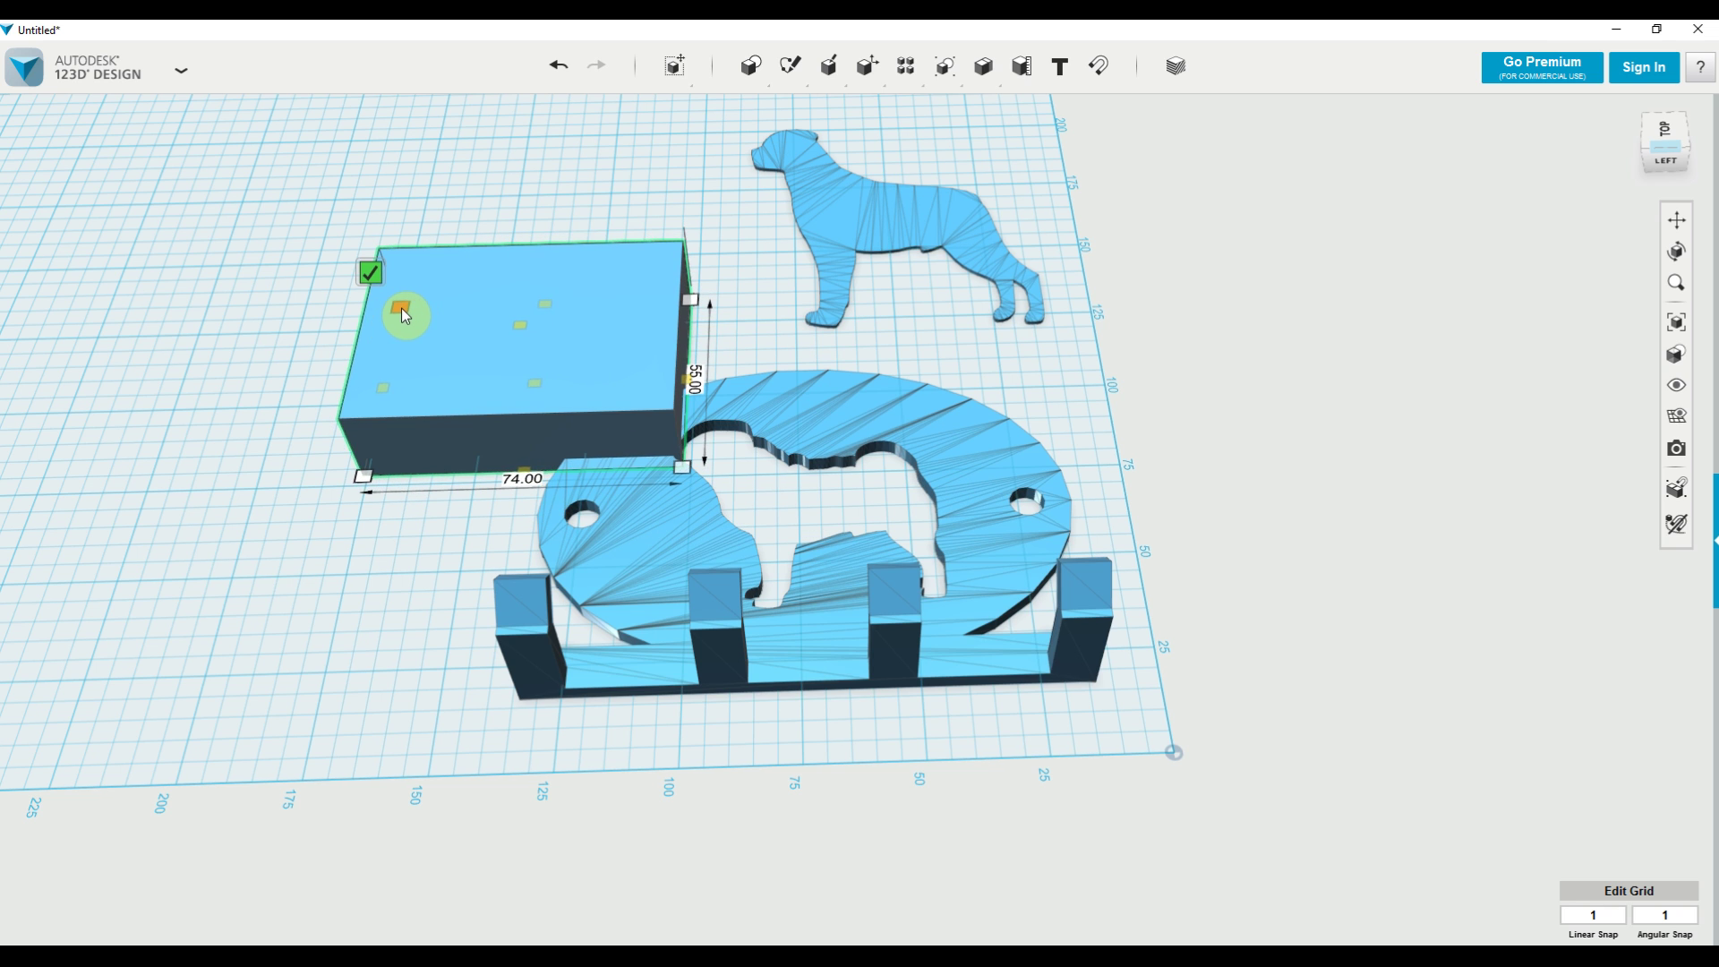
click(371, 273)
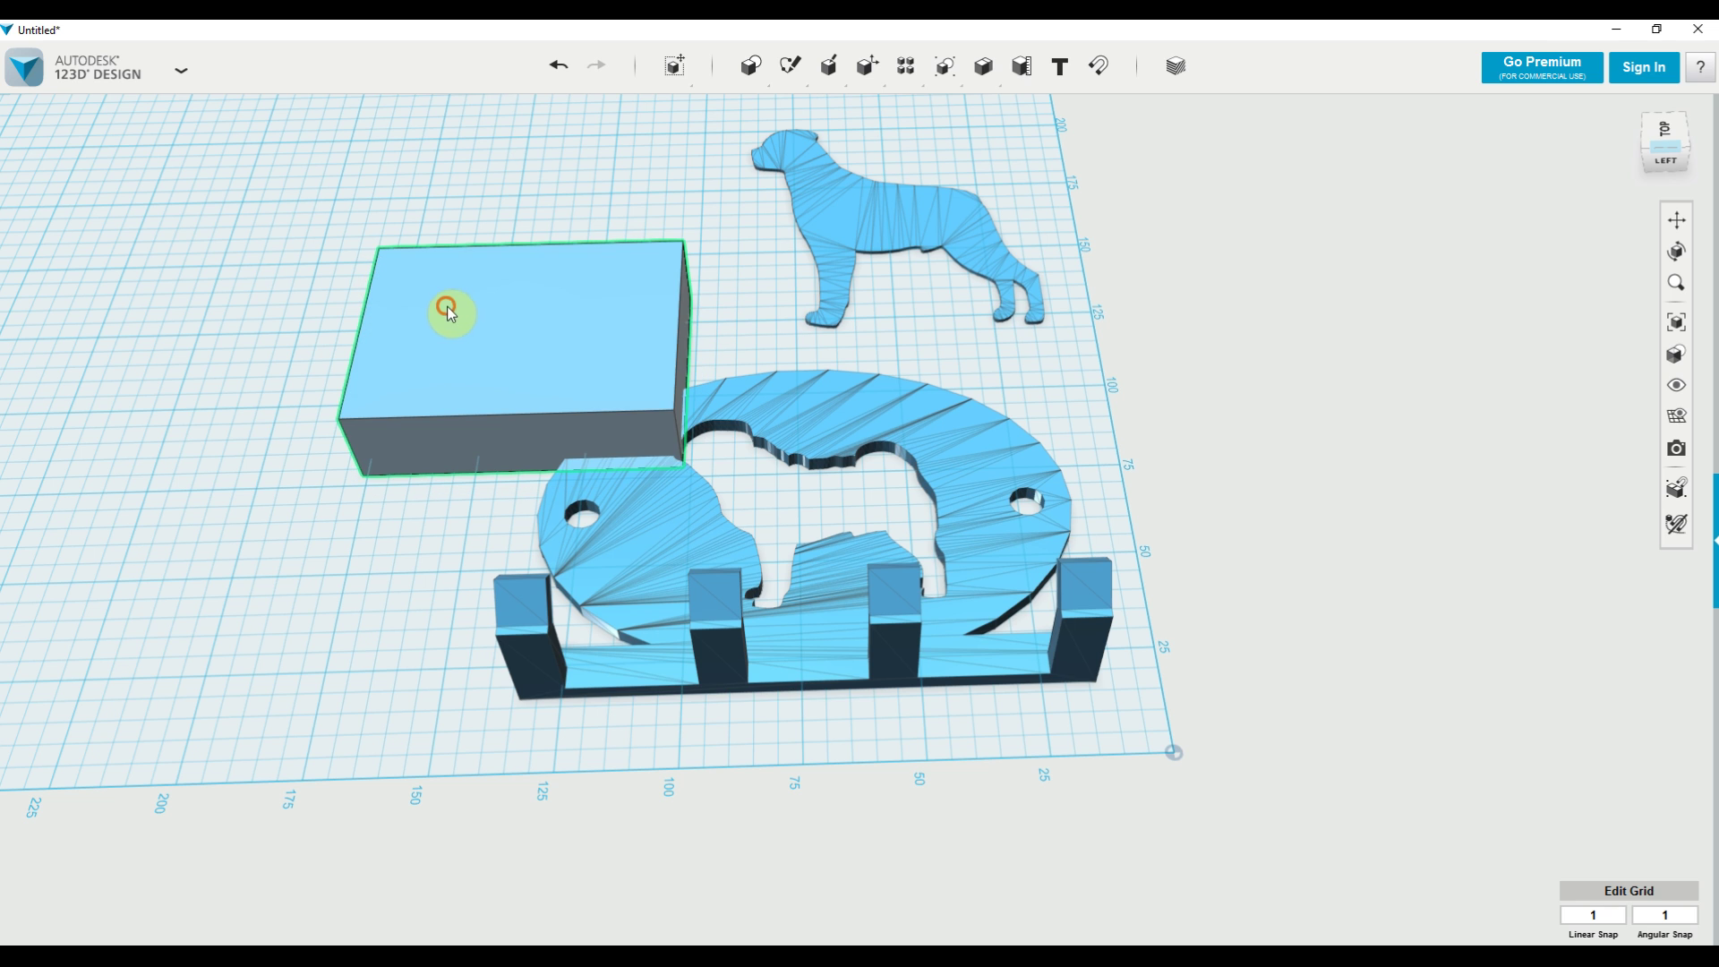
drag(450, 311, 744, 500)
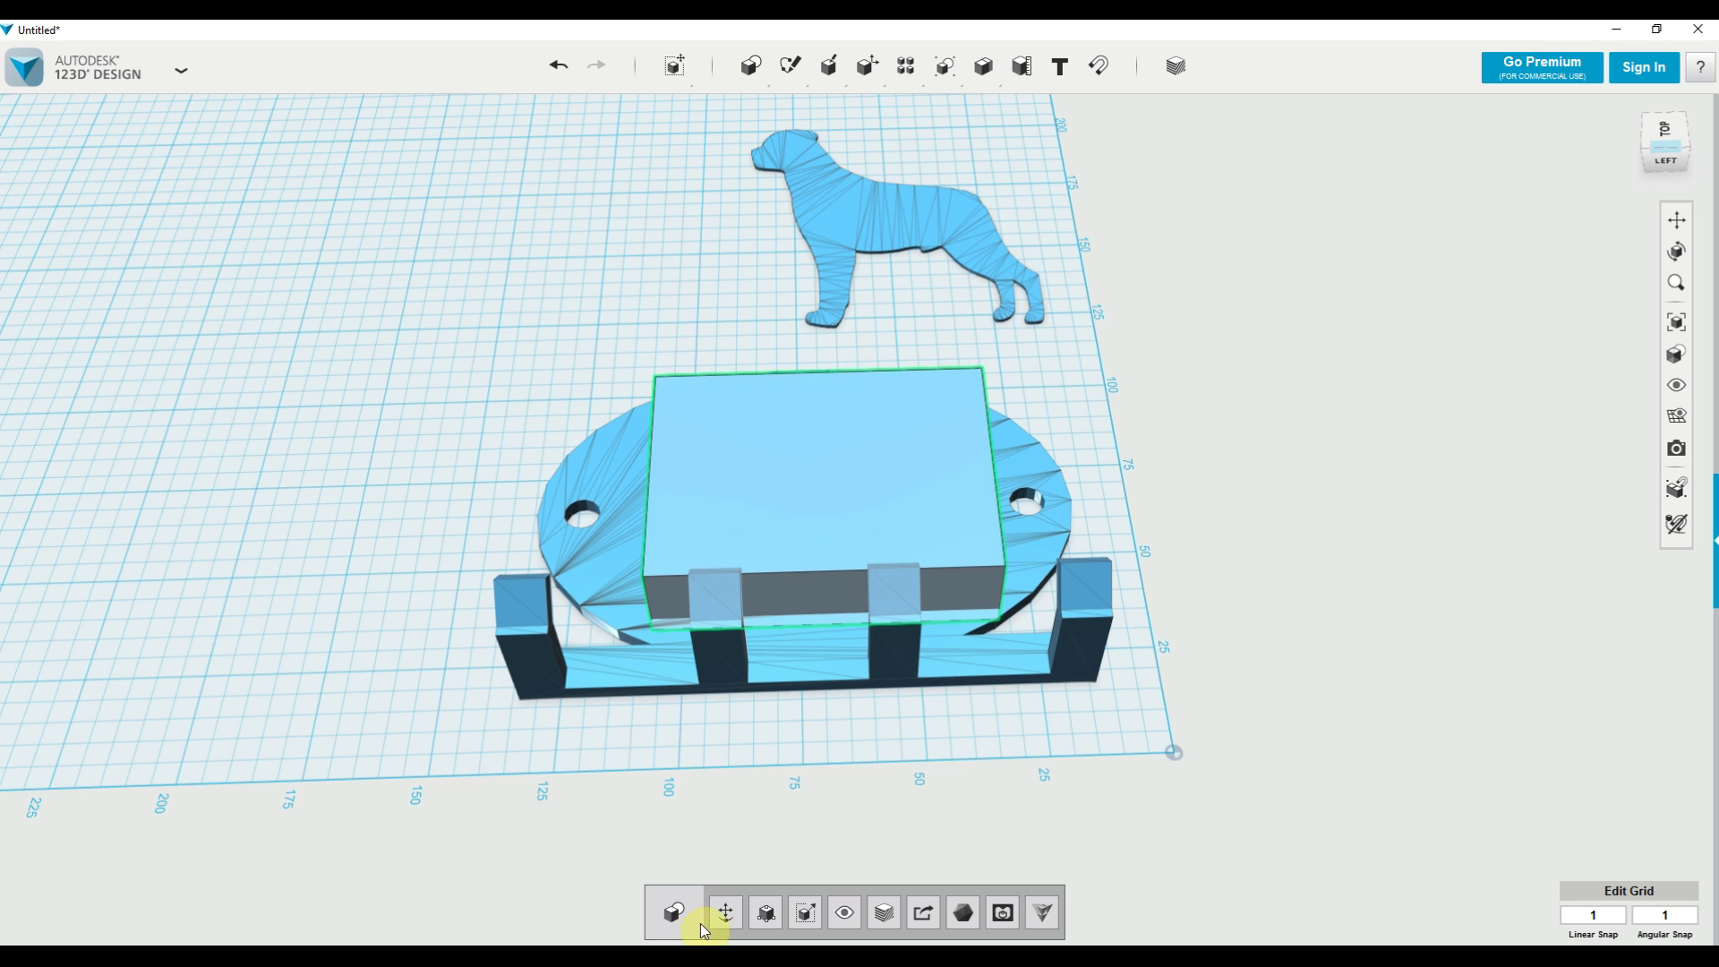
Lower the box's top down into the base so it becomes a thin insert over the cutout
click(768, 914)
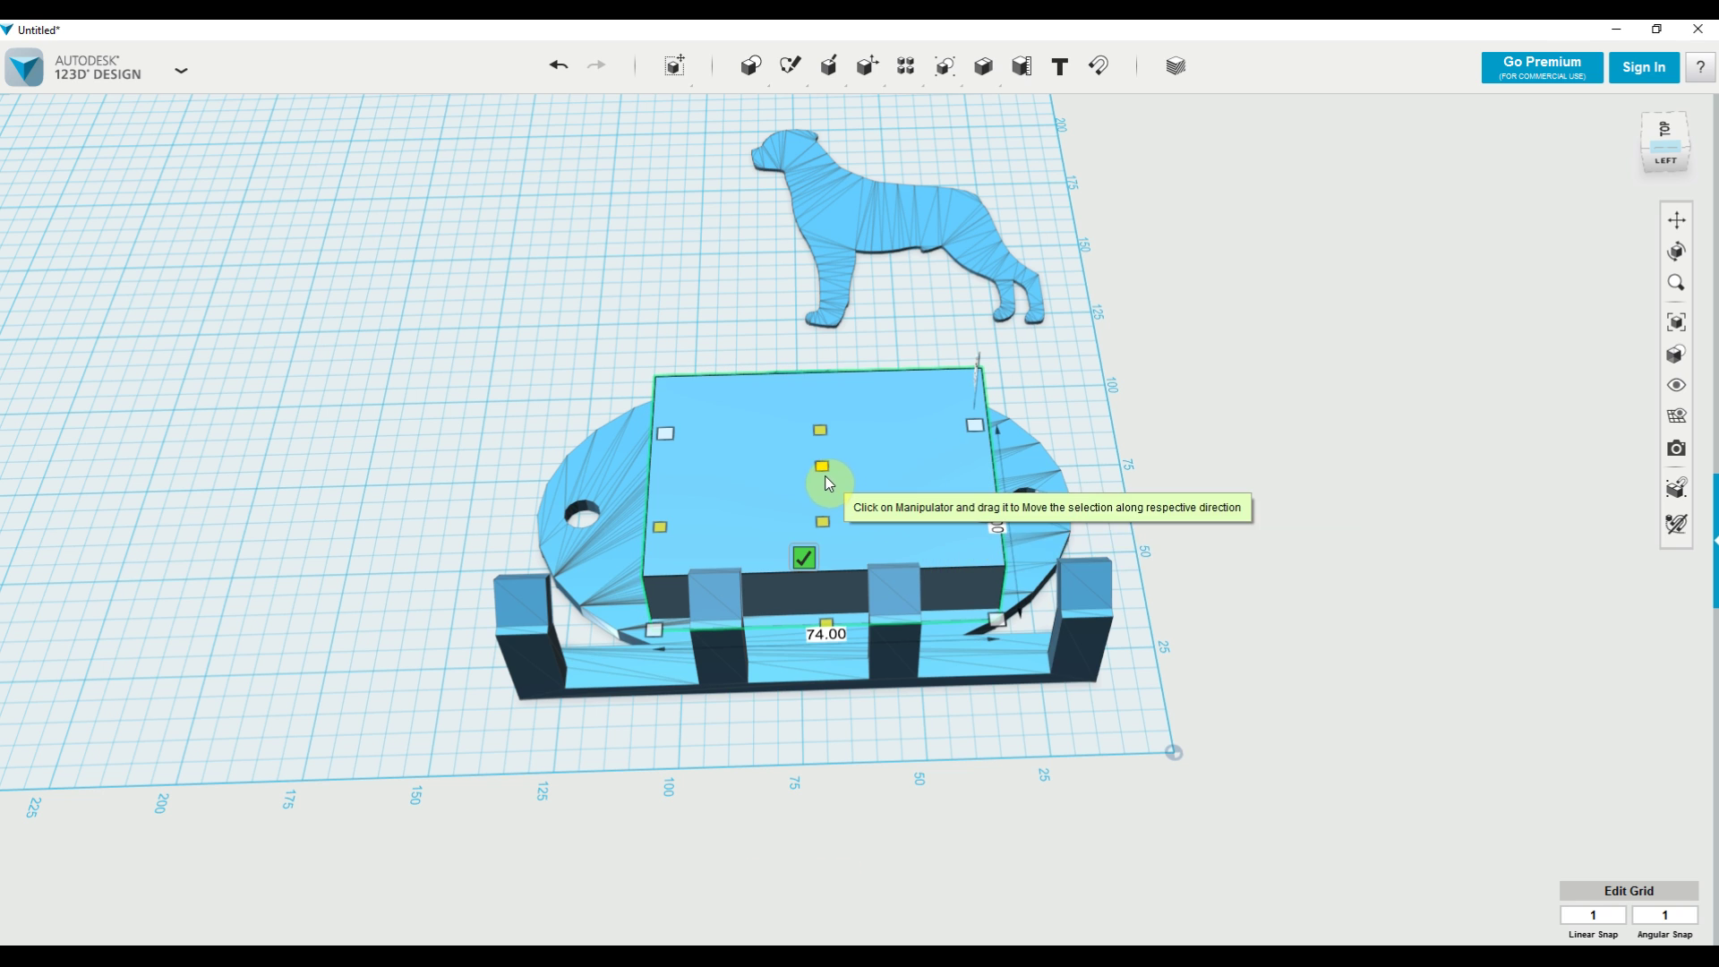
drag(825, 475, 819, 514)
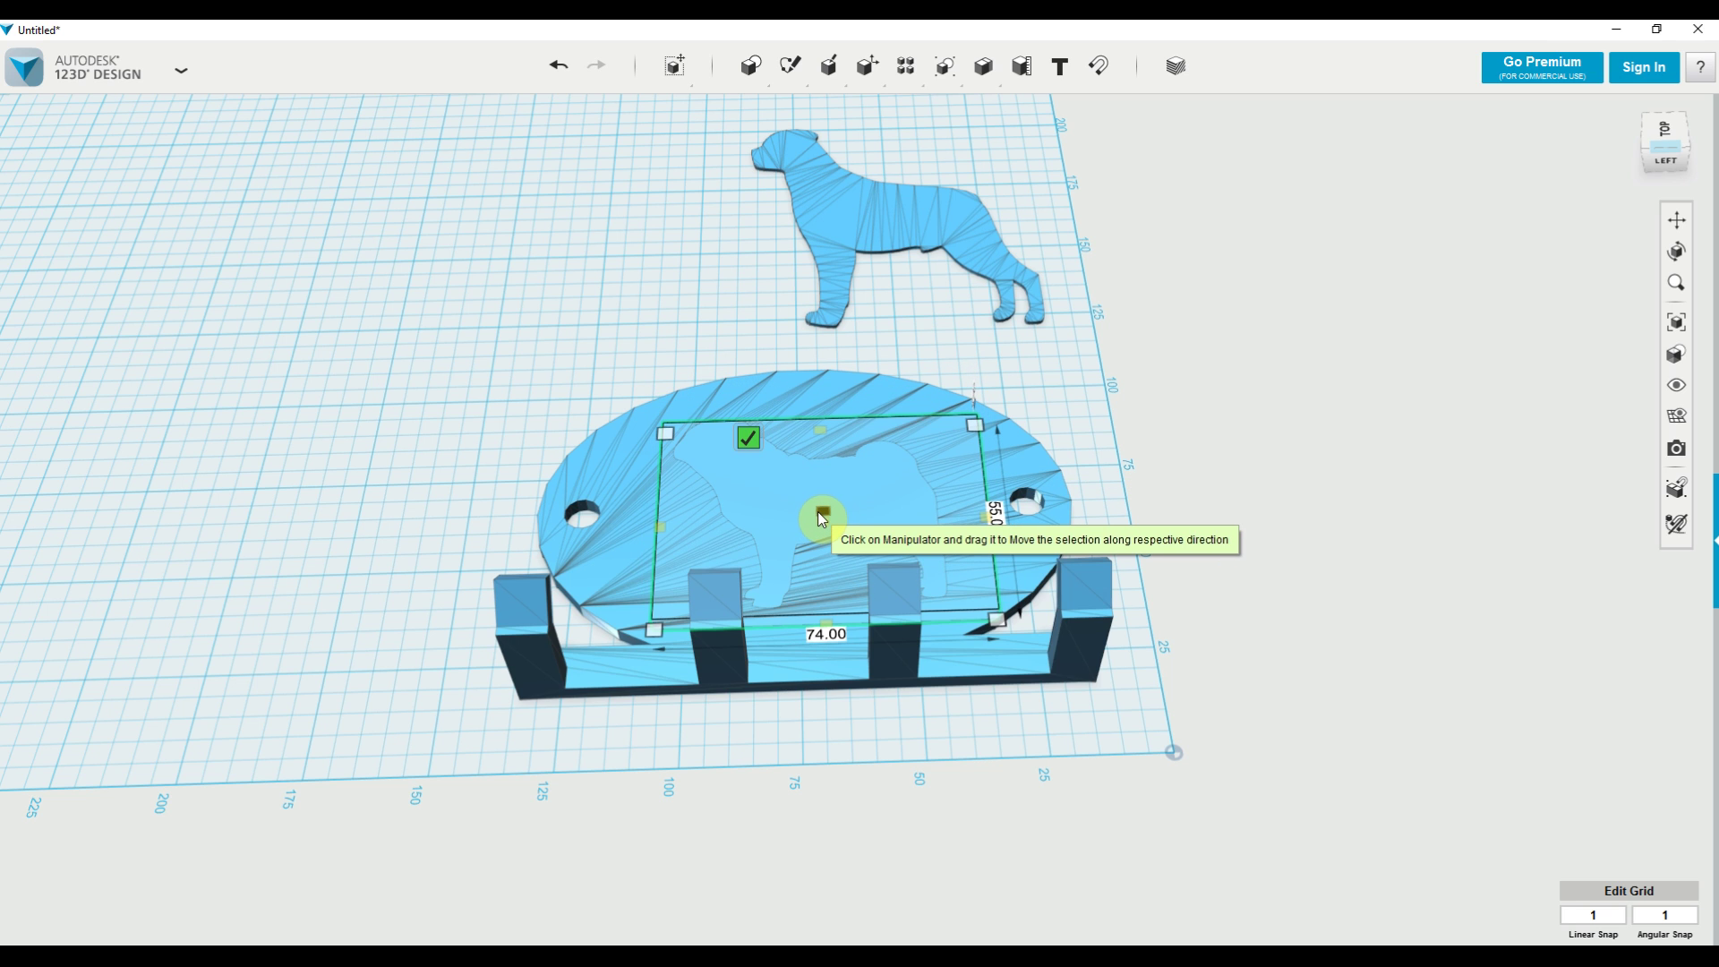
click(750, 439)
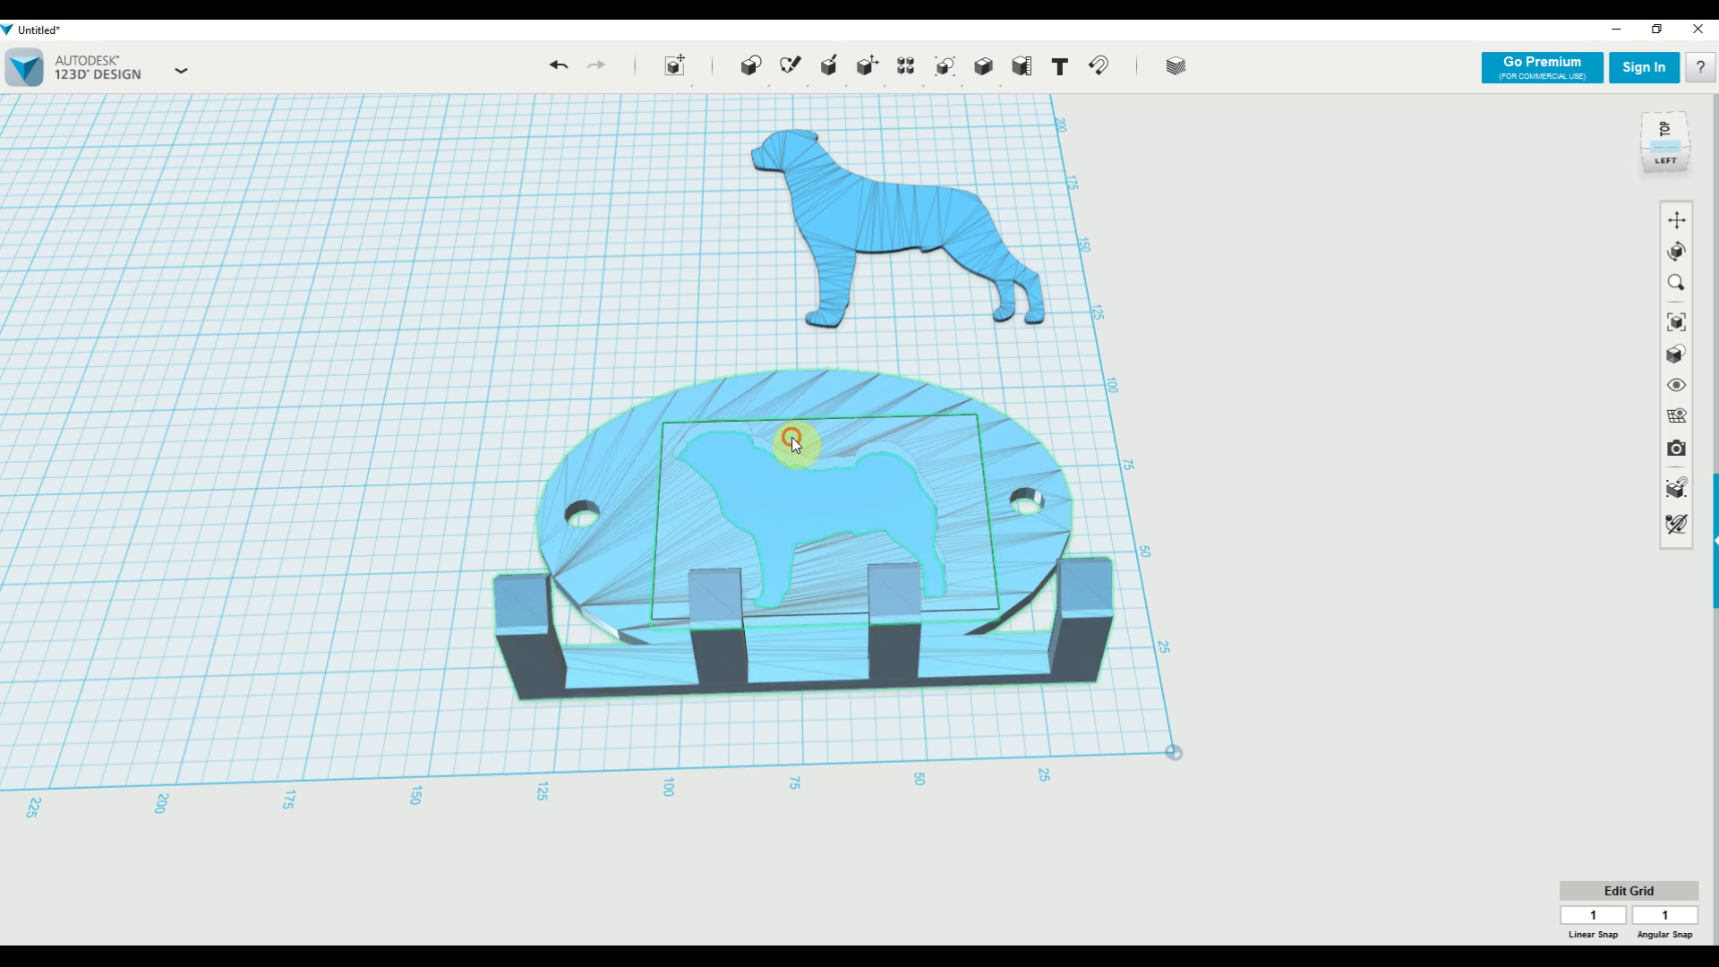
drag(788, 437, 788, 448)
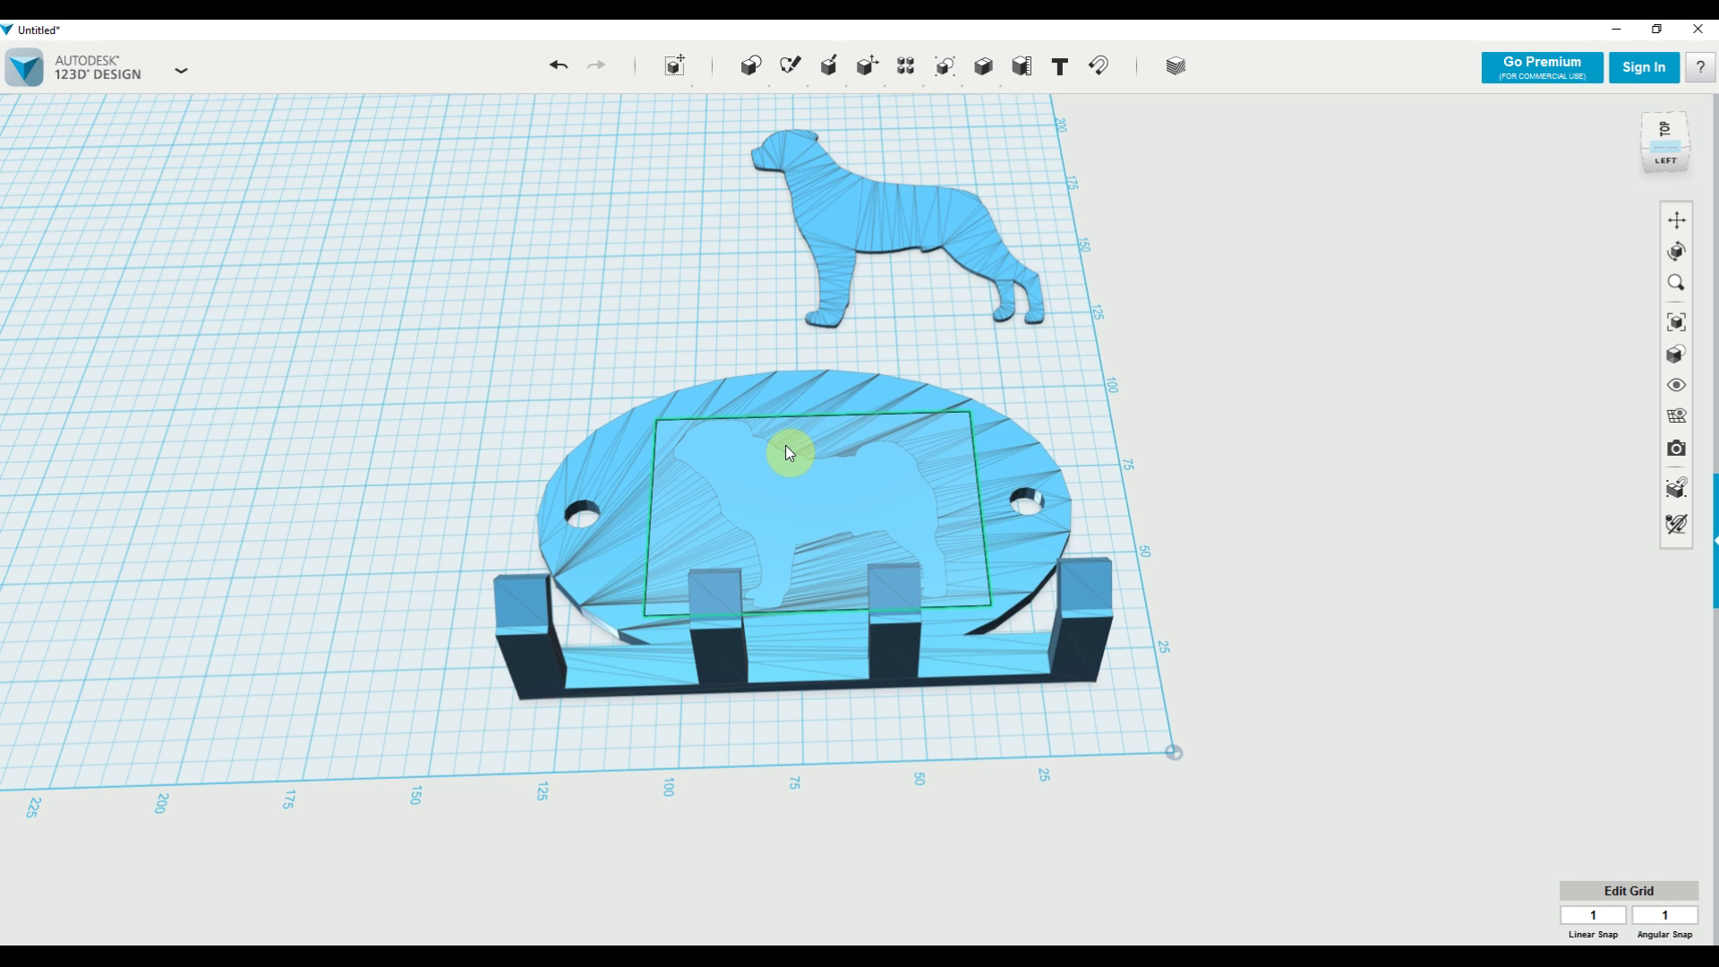
click(789, 452)
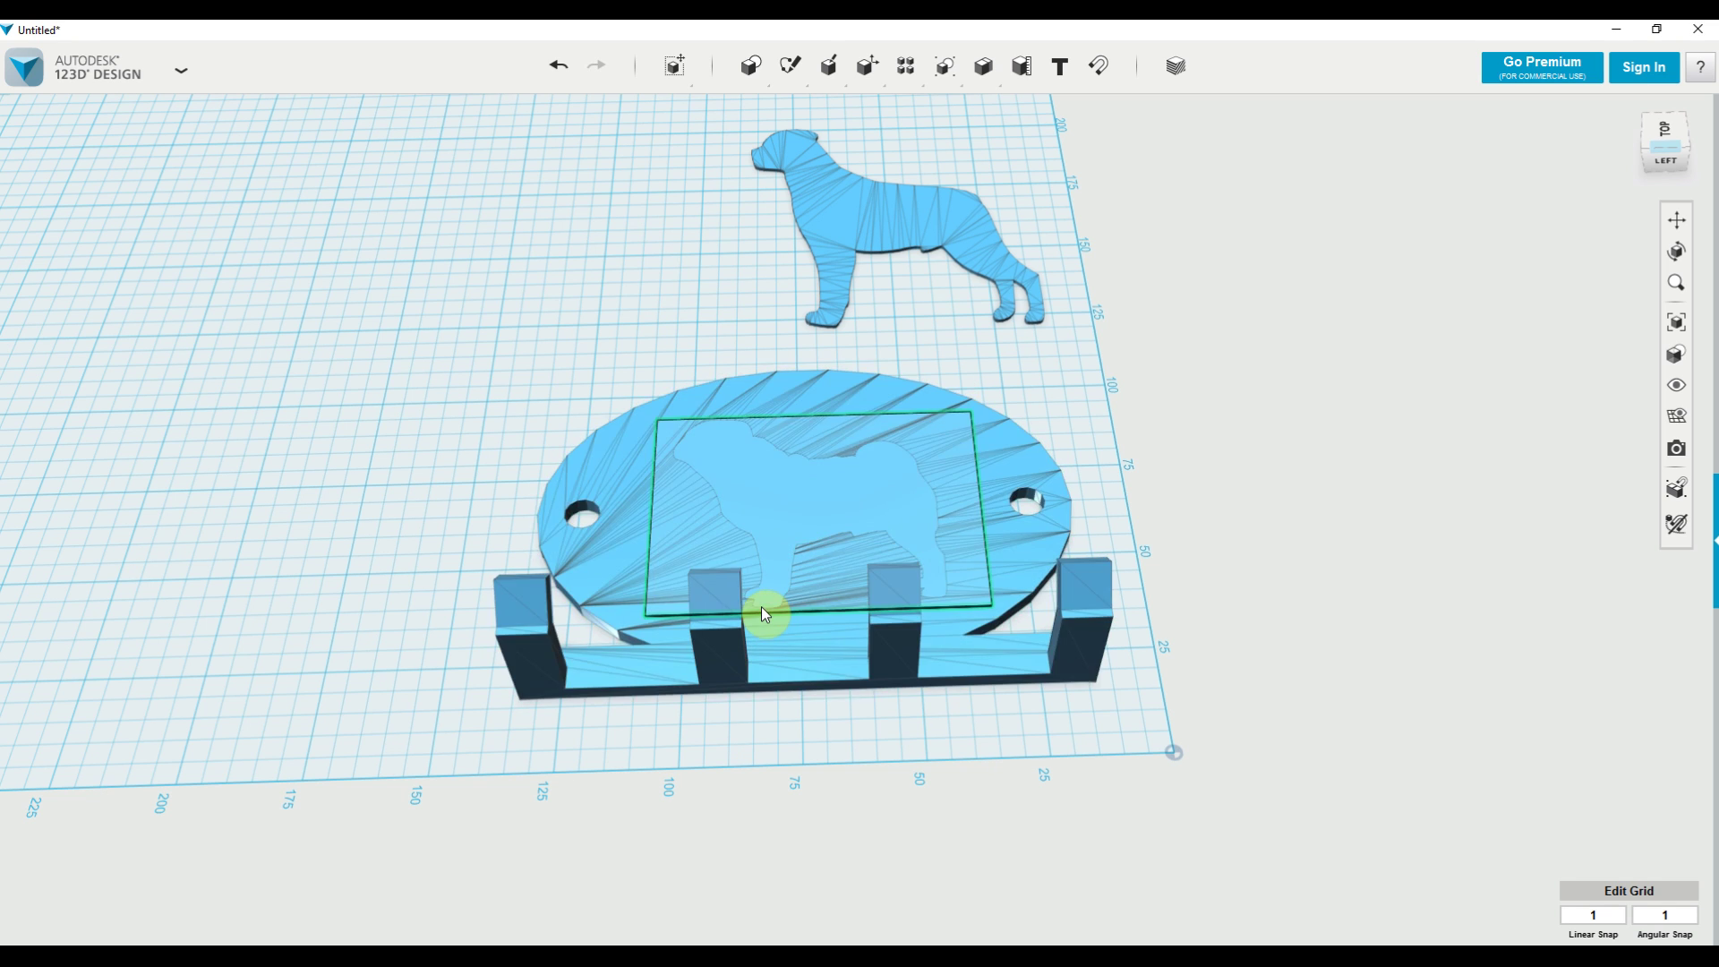
click(765, 616)
click(1238, 392)
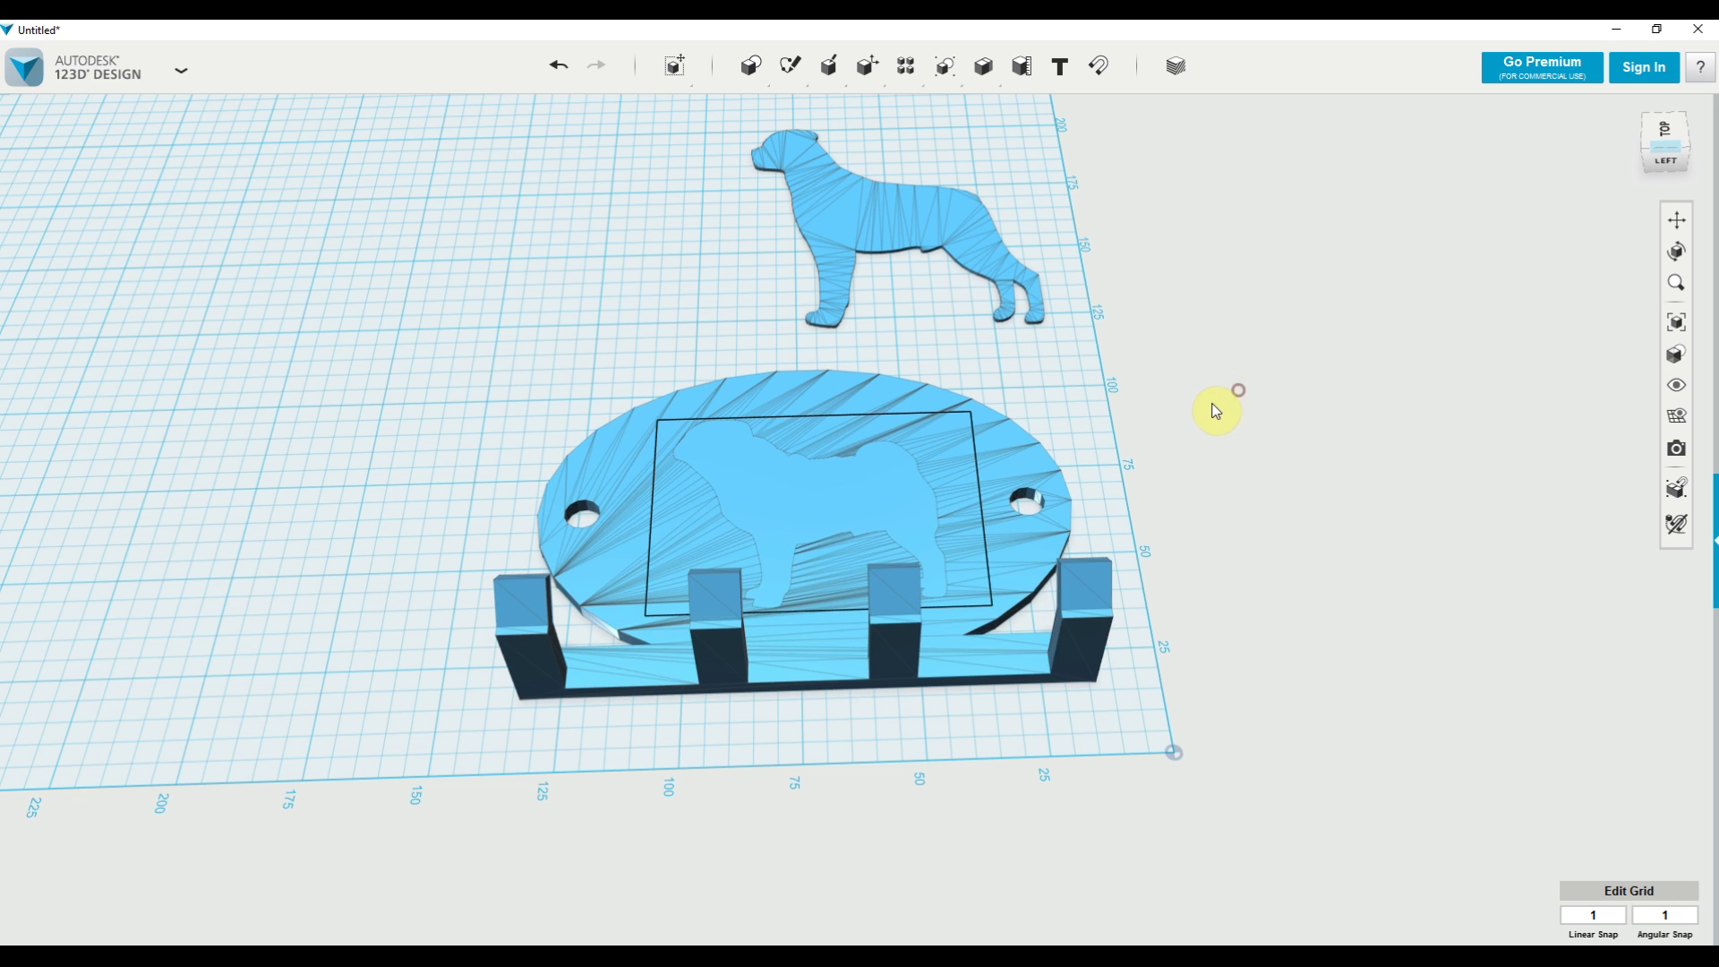
right_drag(1215, 411, 1298, 380)
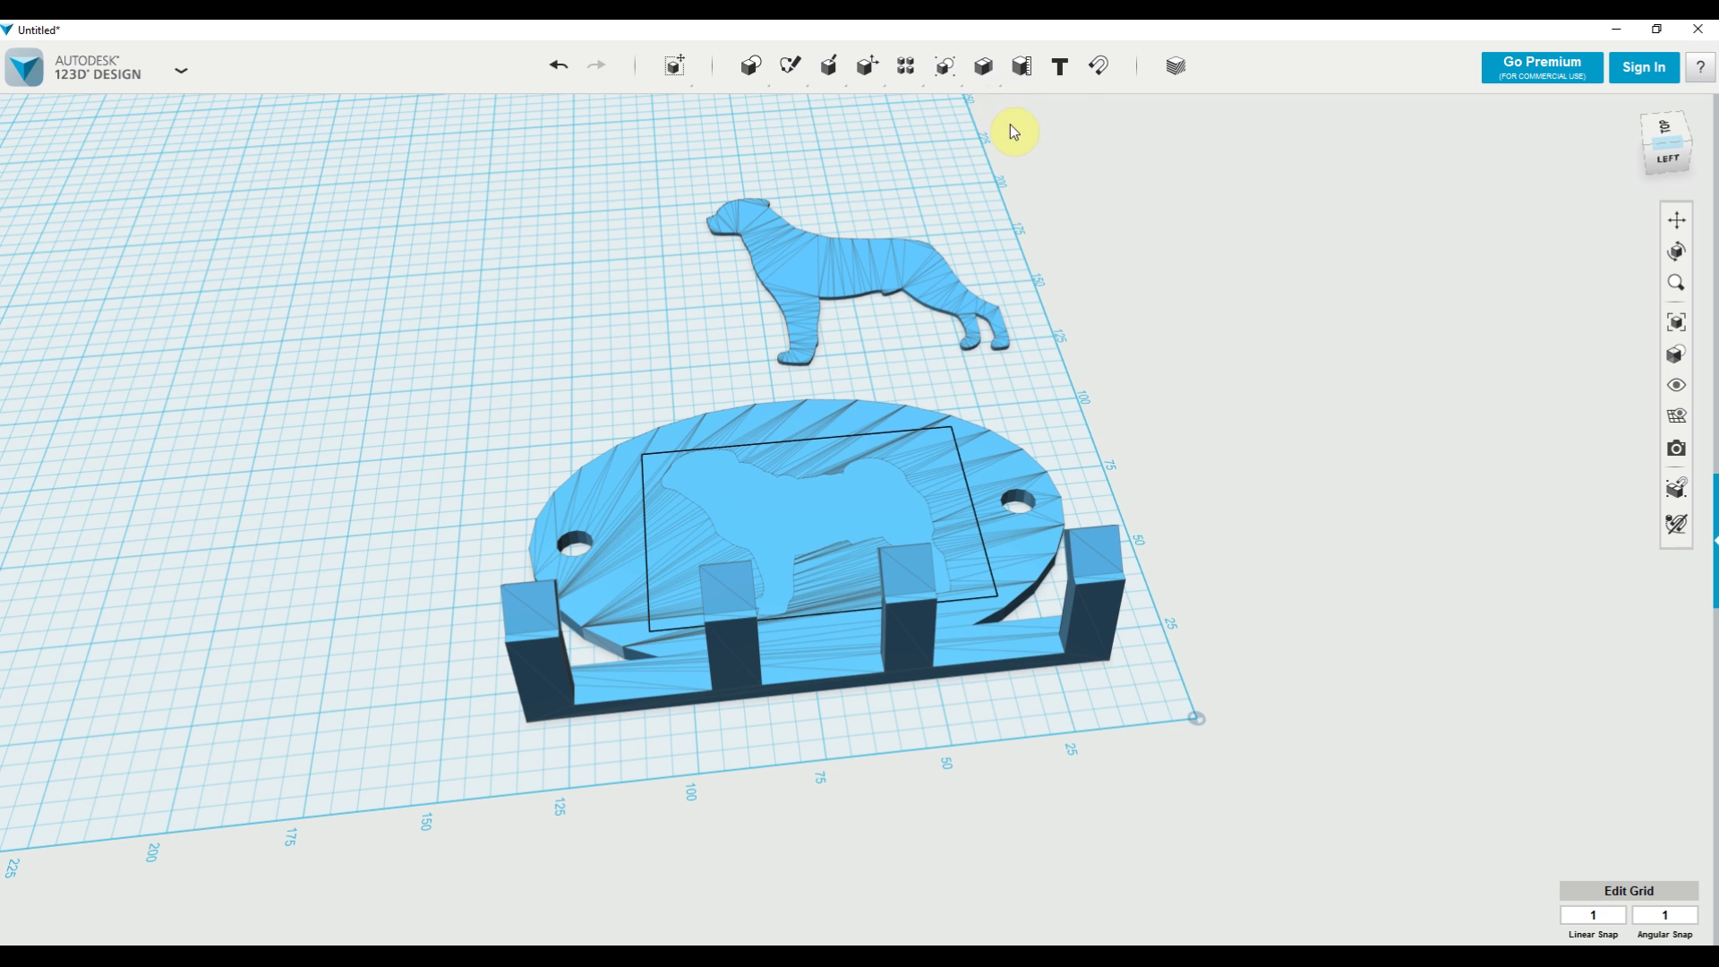
Try merging the oval base with the rectangular insert, then nudge the base slightly
mouse_move(985, 76)
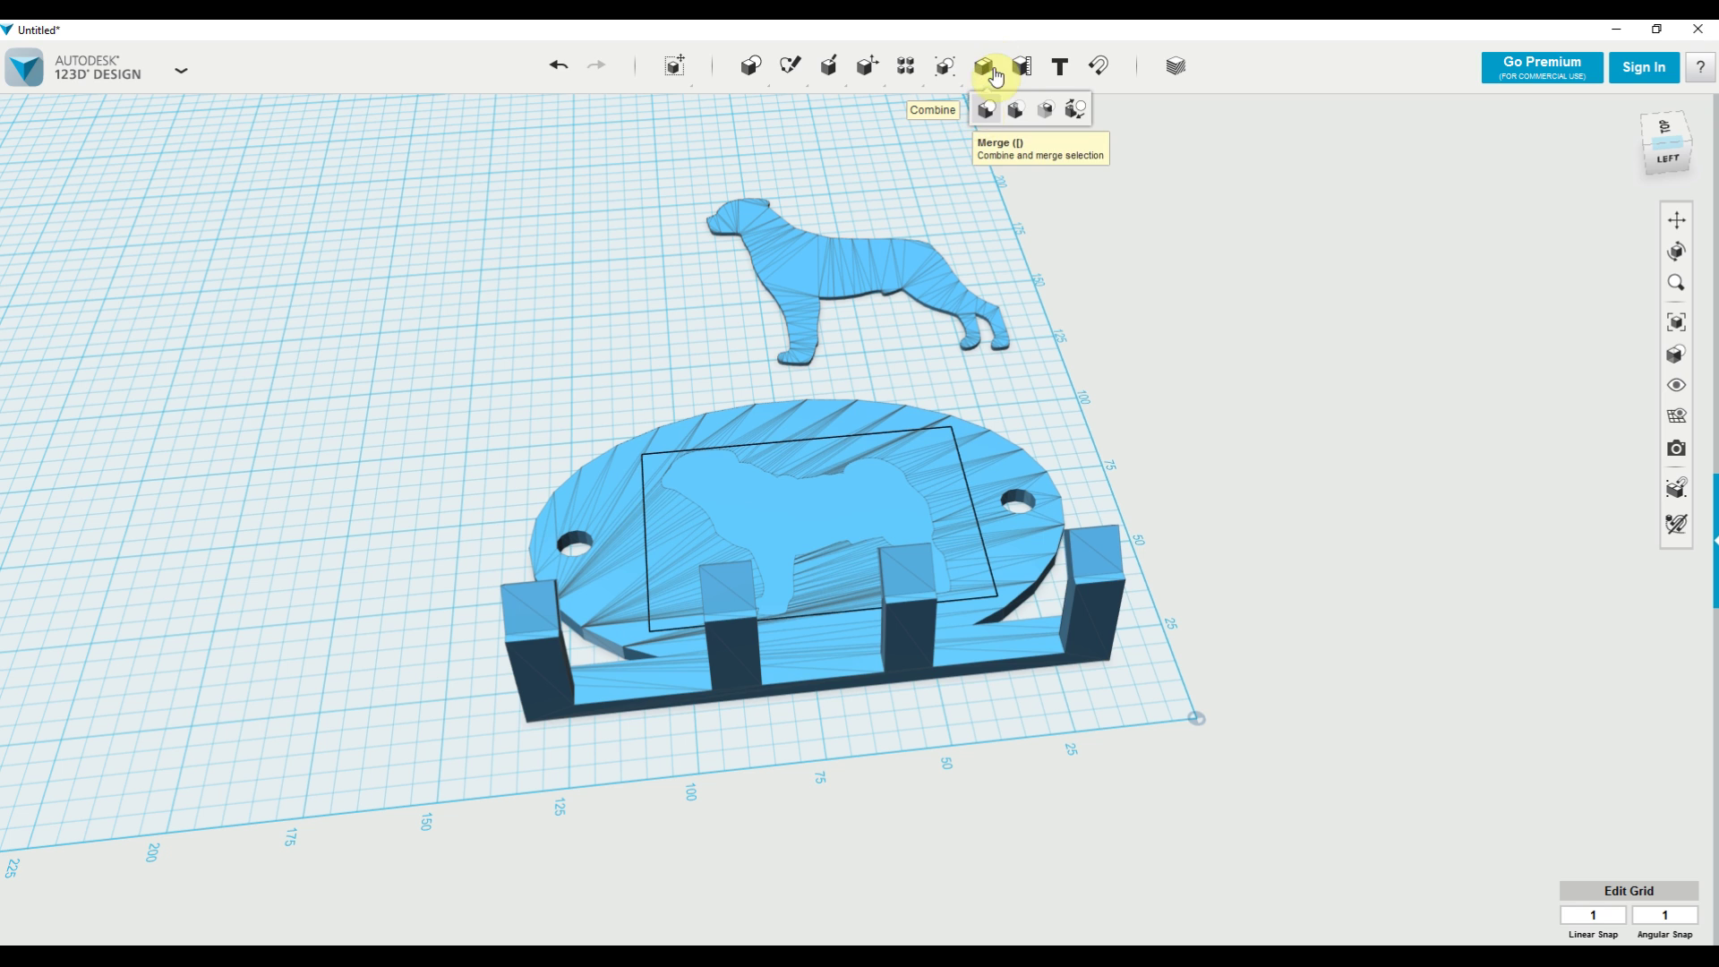
click(988, 114)
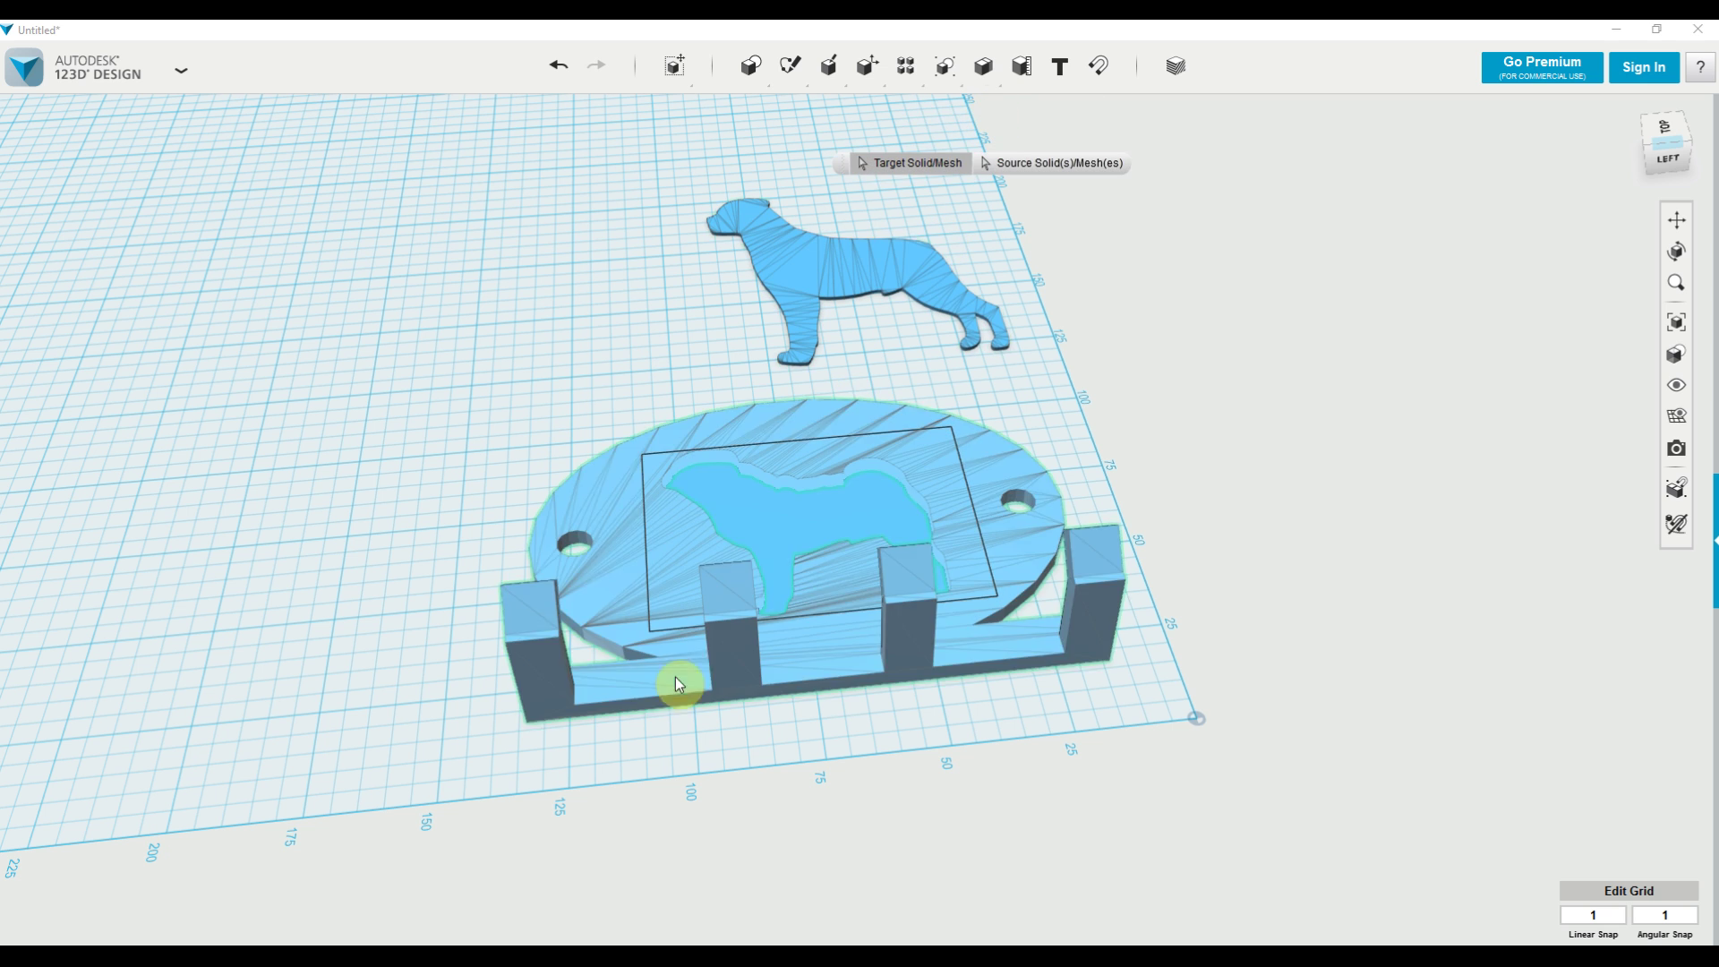
click(686, 542)
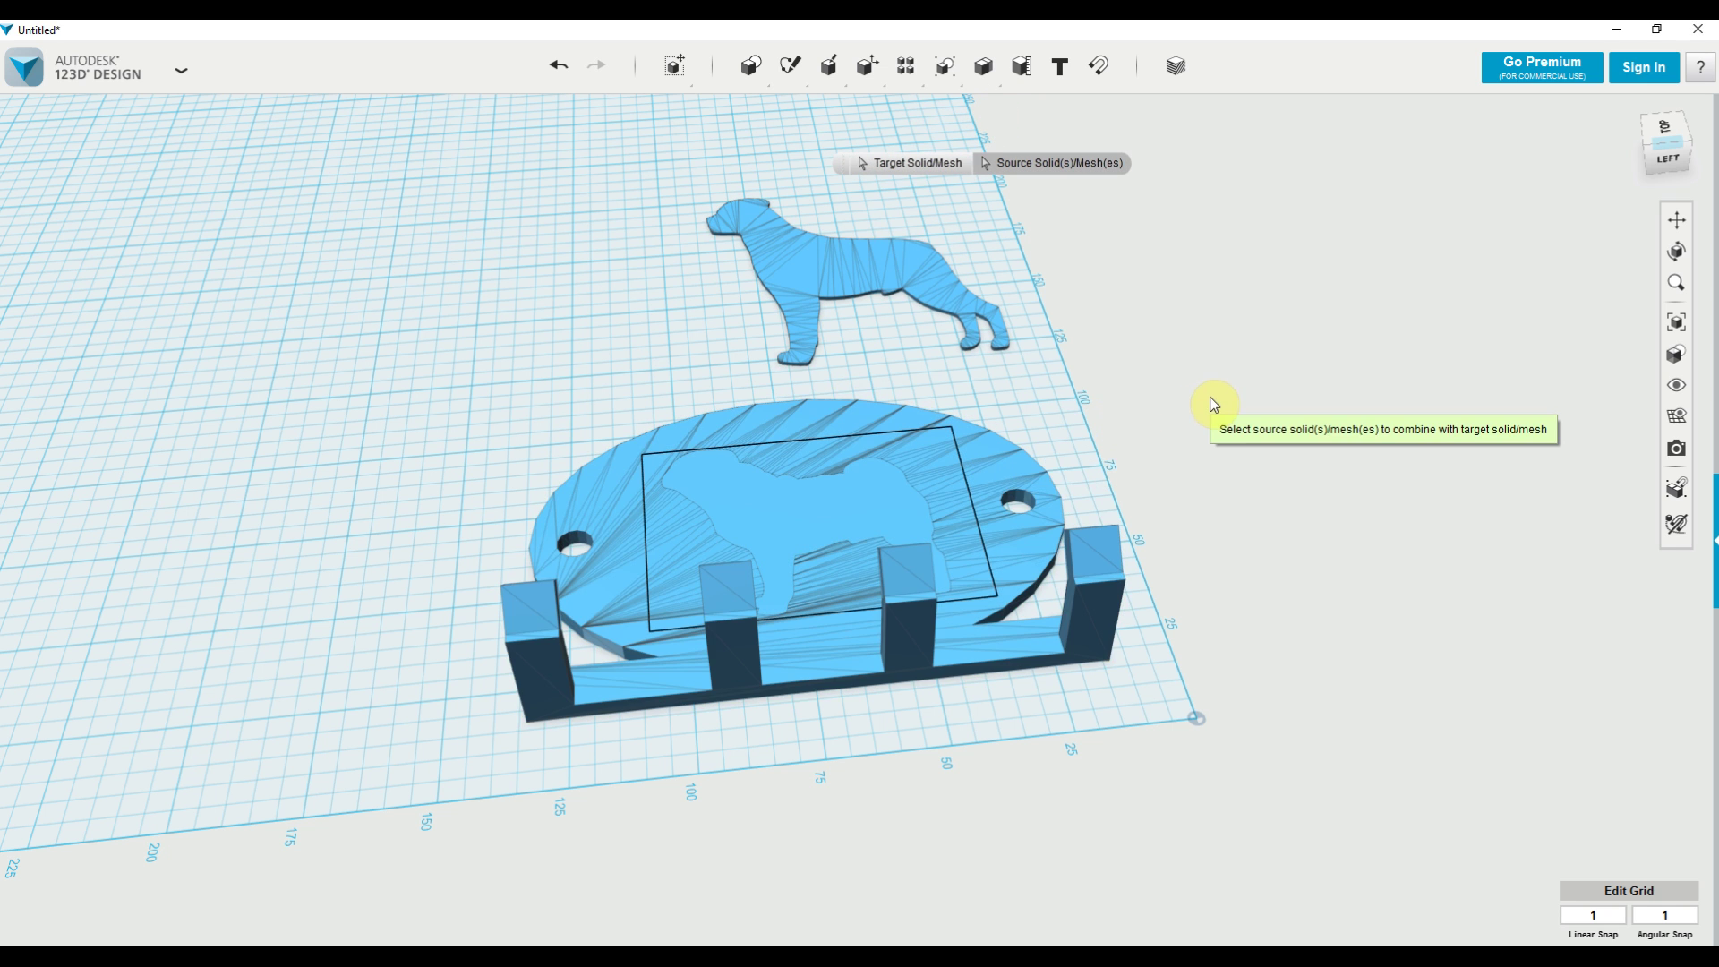
click(924, 485)
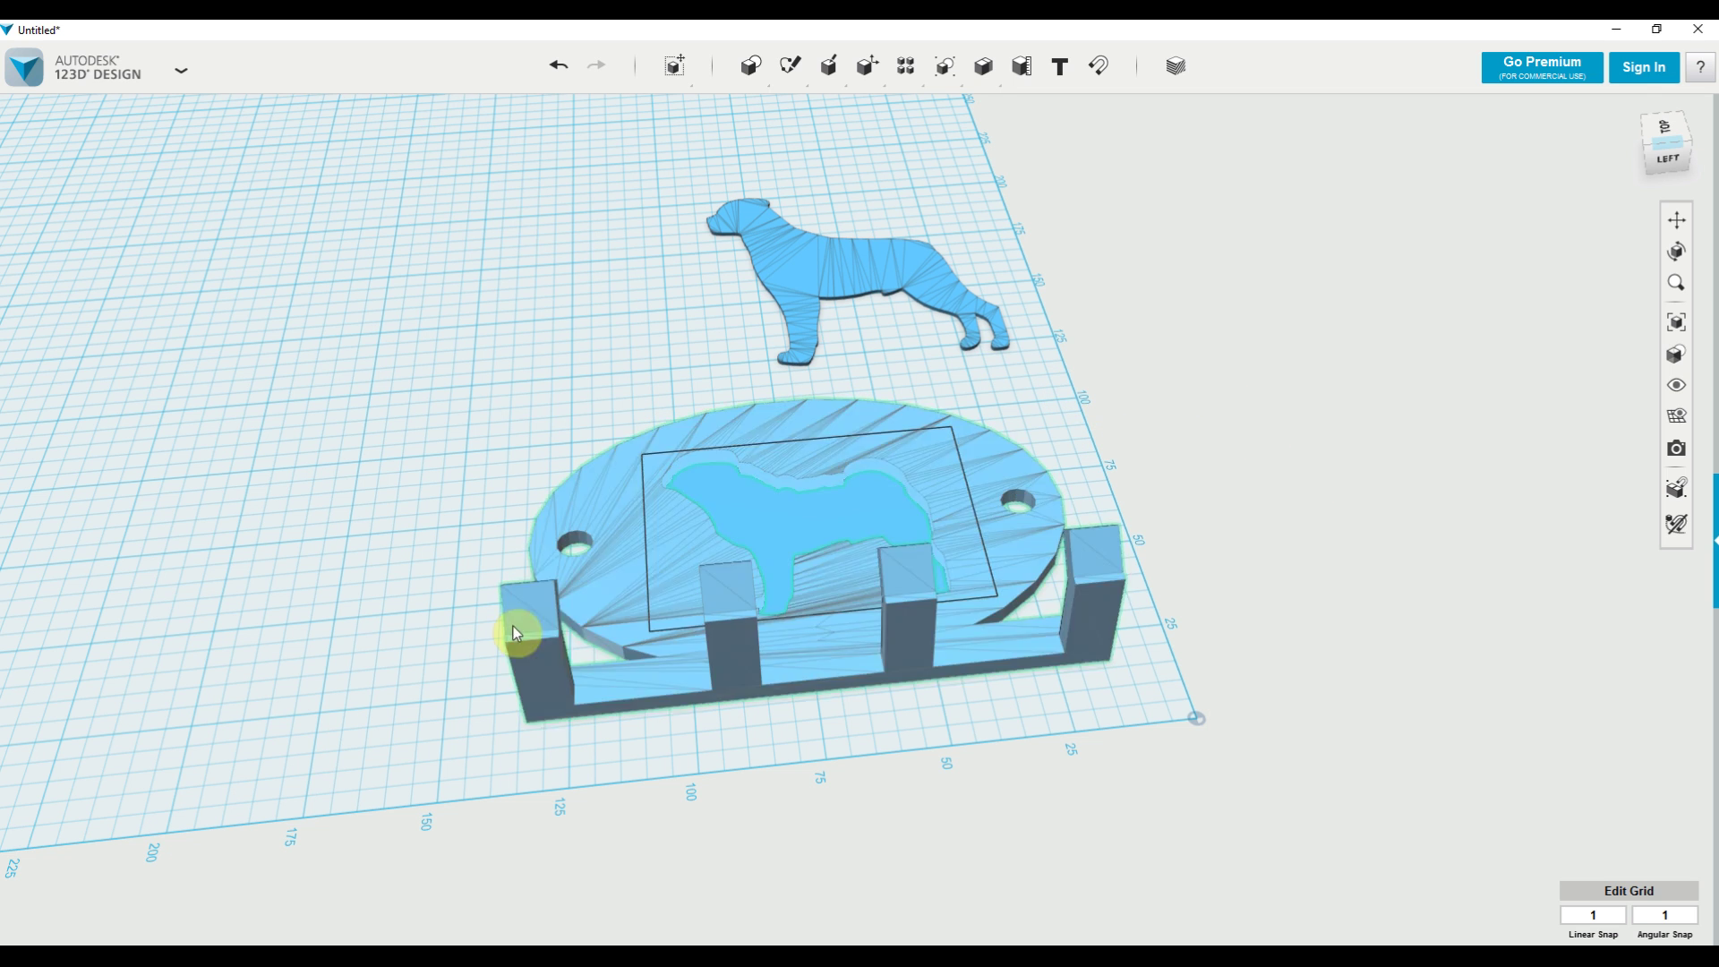
mouse_move(609, 498)
mouse_down()
mouse_move(426, 546)
mouse_move(571, 506)
mouse_move(614, 517)
mouse_up()
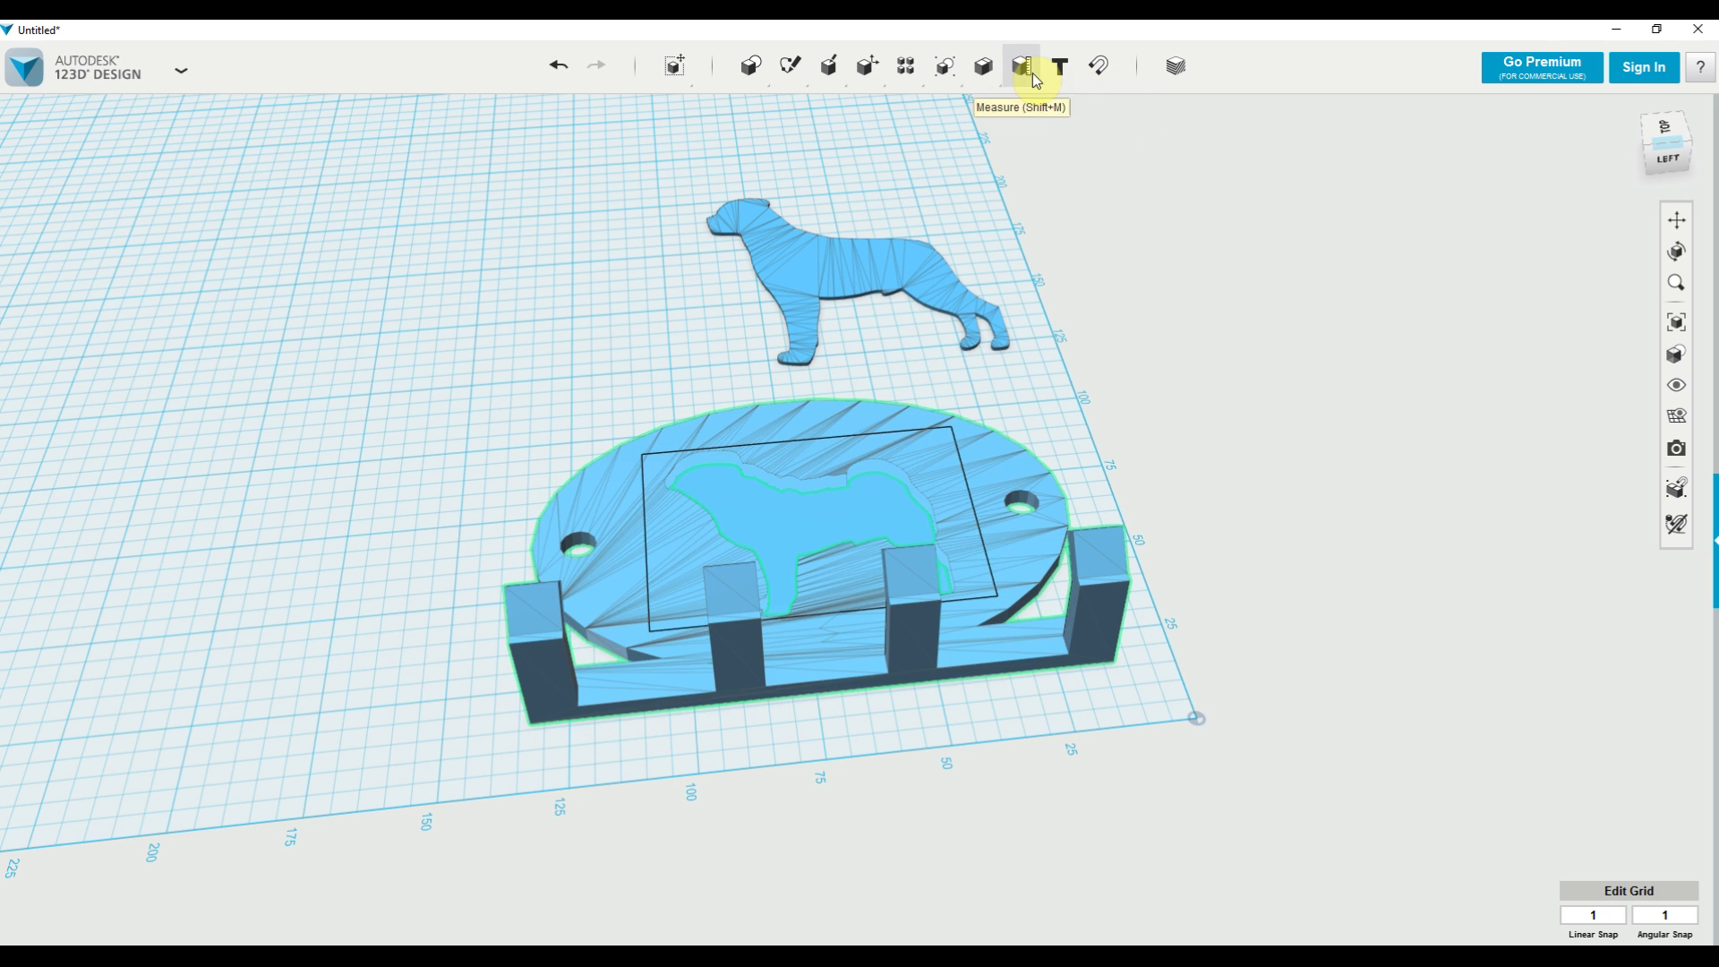
Merge the oval base into the rectangular insert to form one solid plate
click(981, 107)
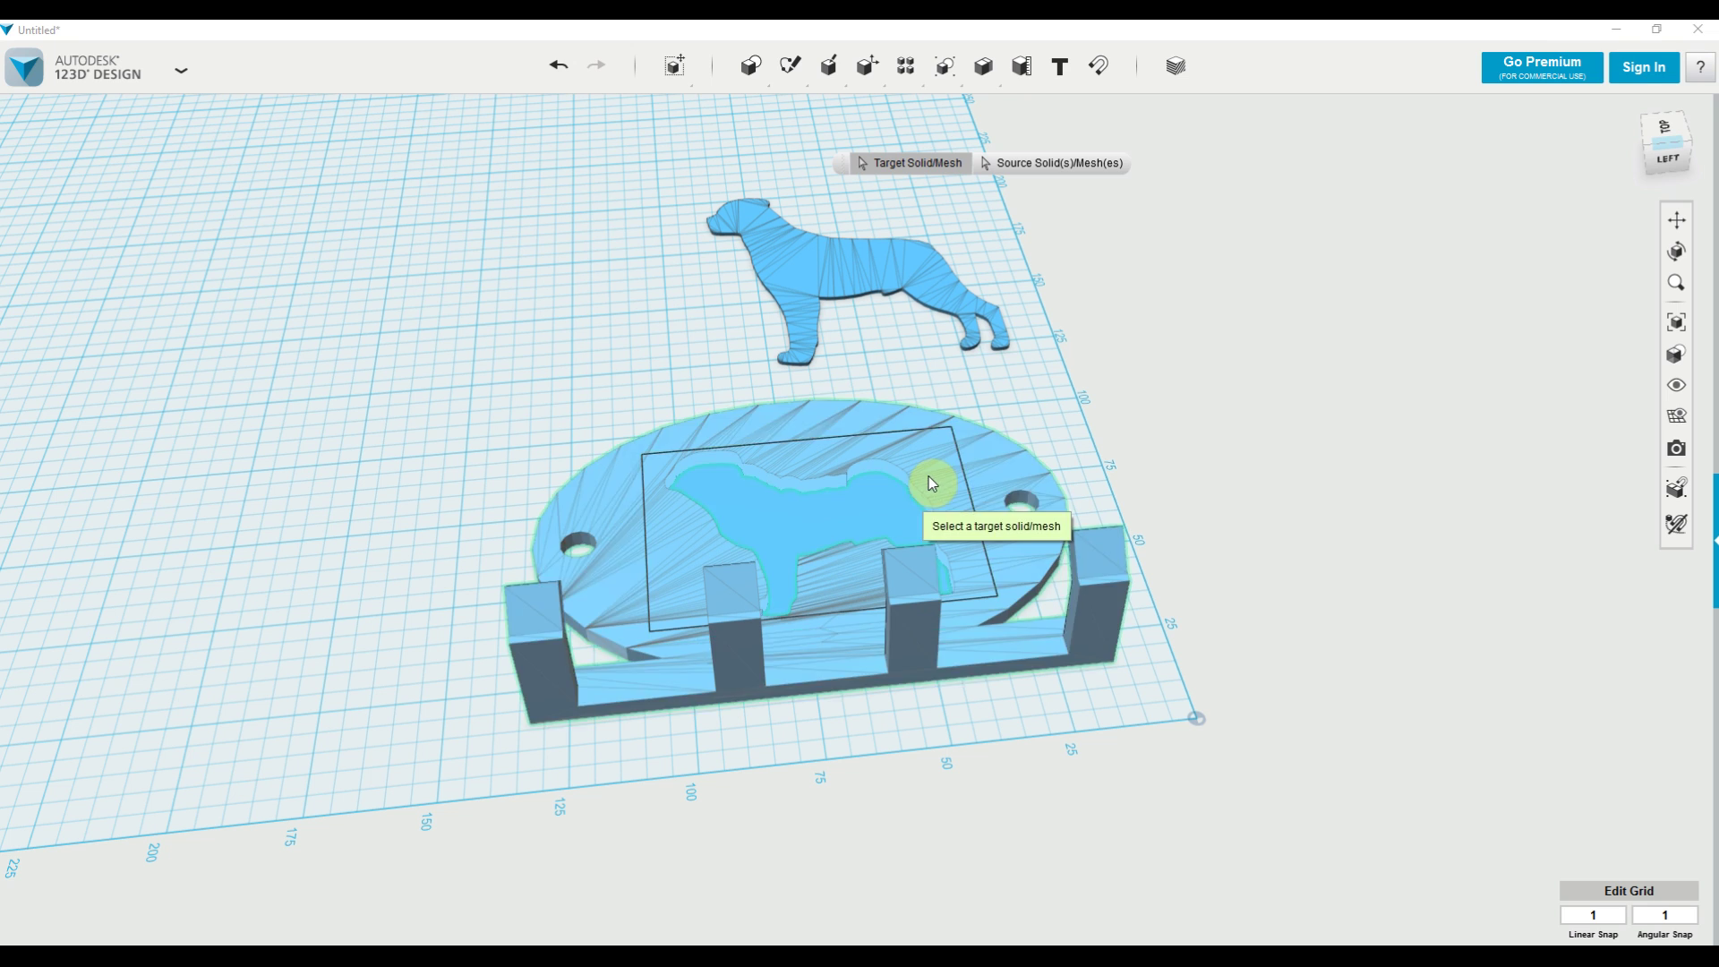
click(965, 468)
click(988, 455)
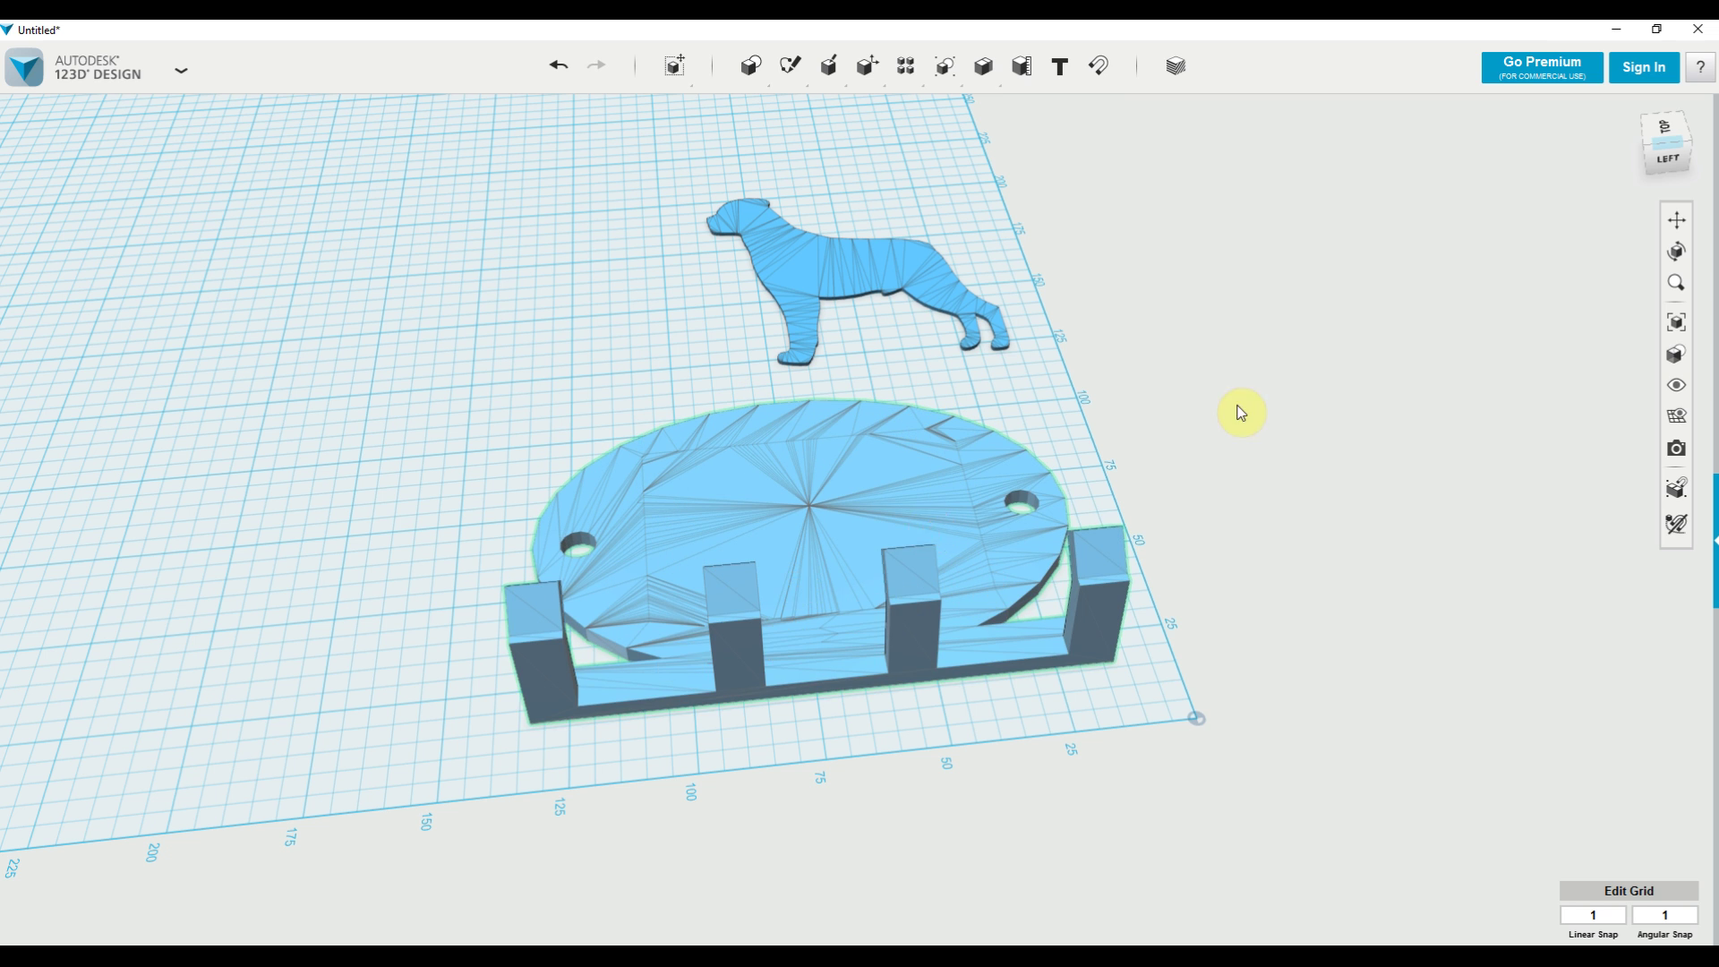
Move the merged plate left, then shift the dog silhouette left and down
drag(690, 521, 743, 463)
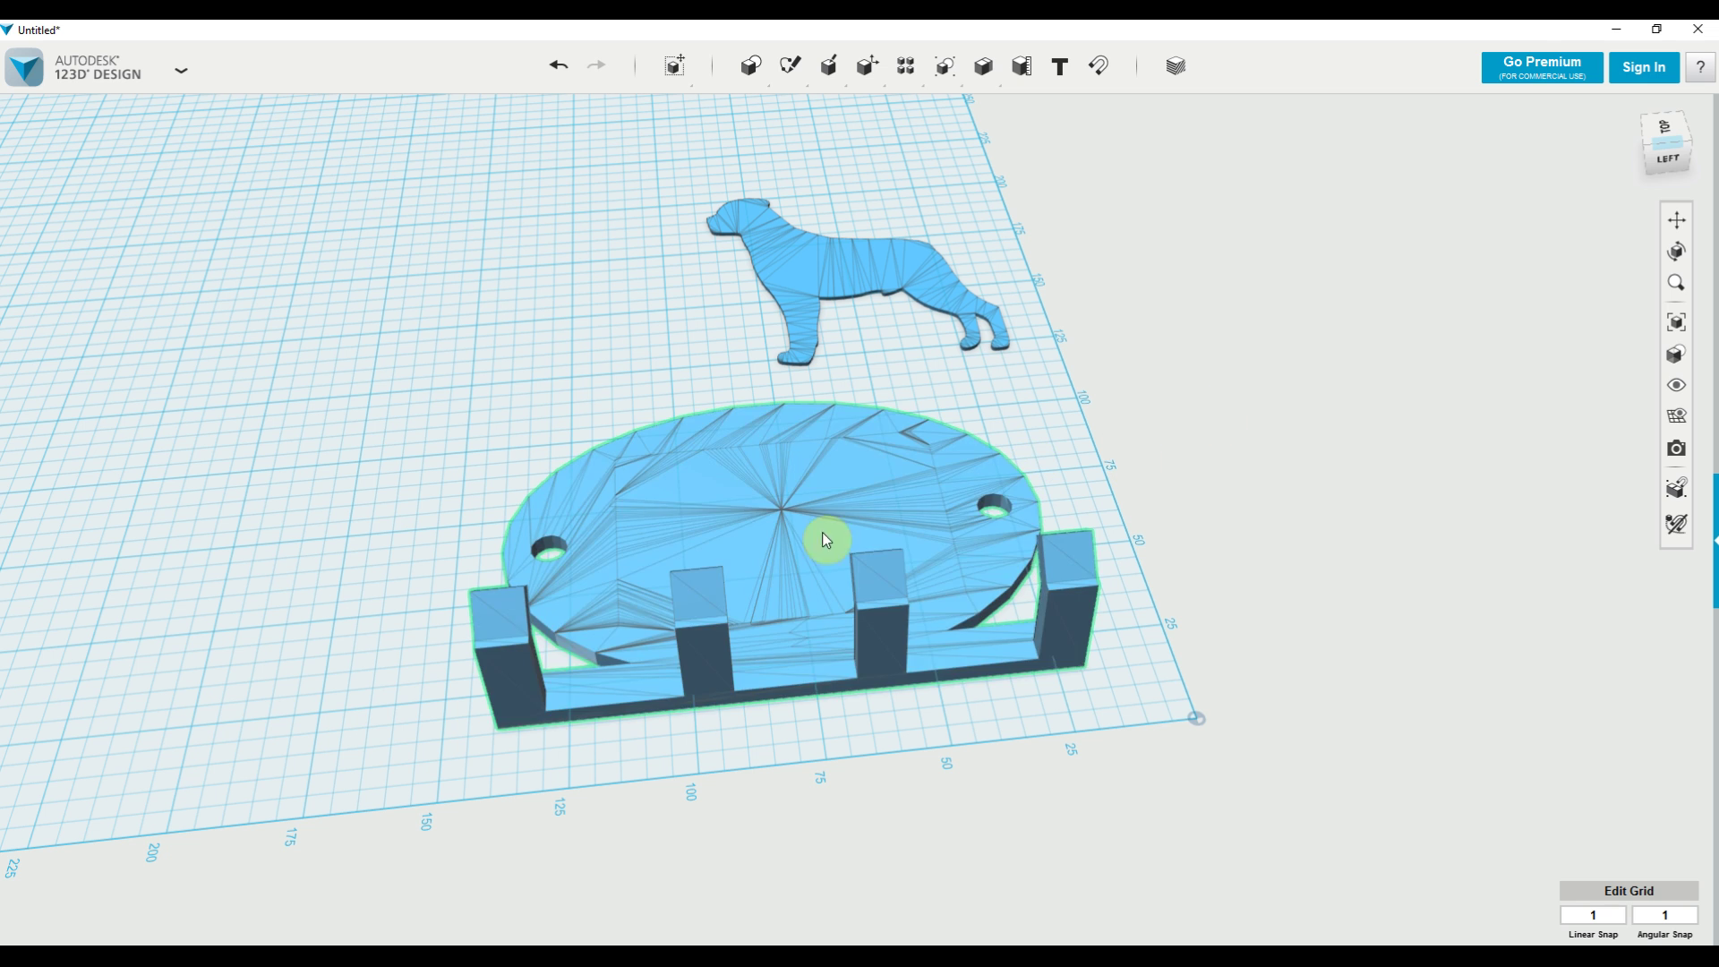
click(1073, 340)
drag(876, 277, 795, 288)
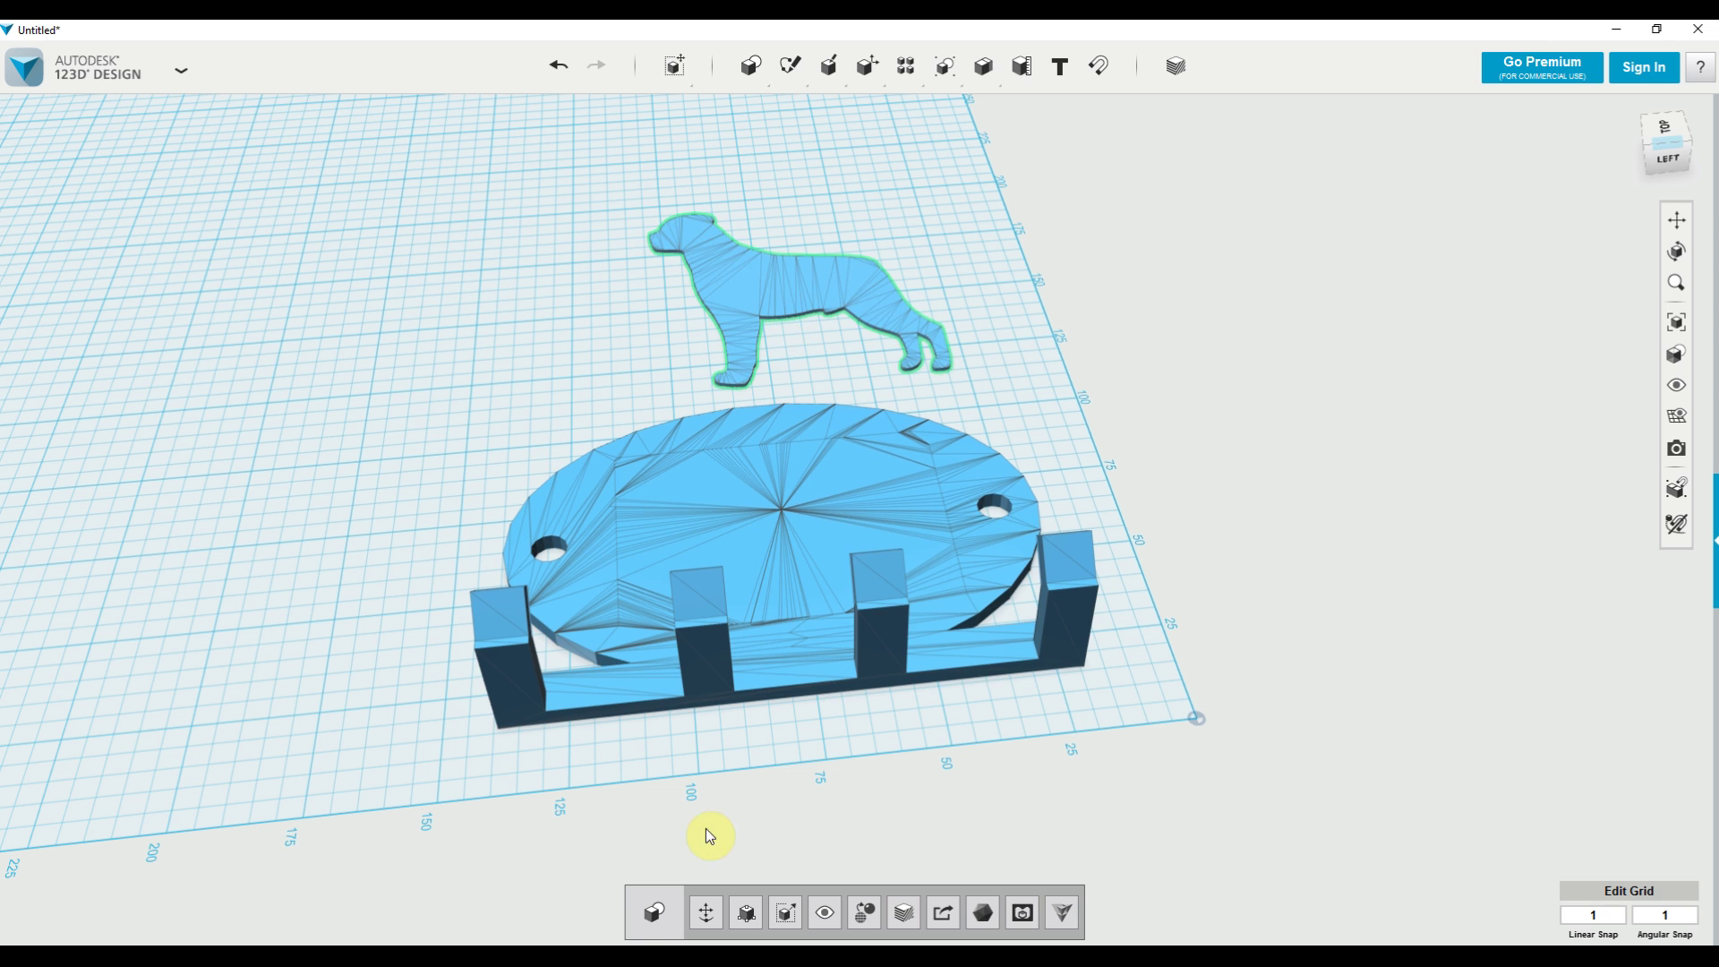
Move the dog silhouette down onto the oval plate
click(739, 909)
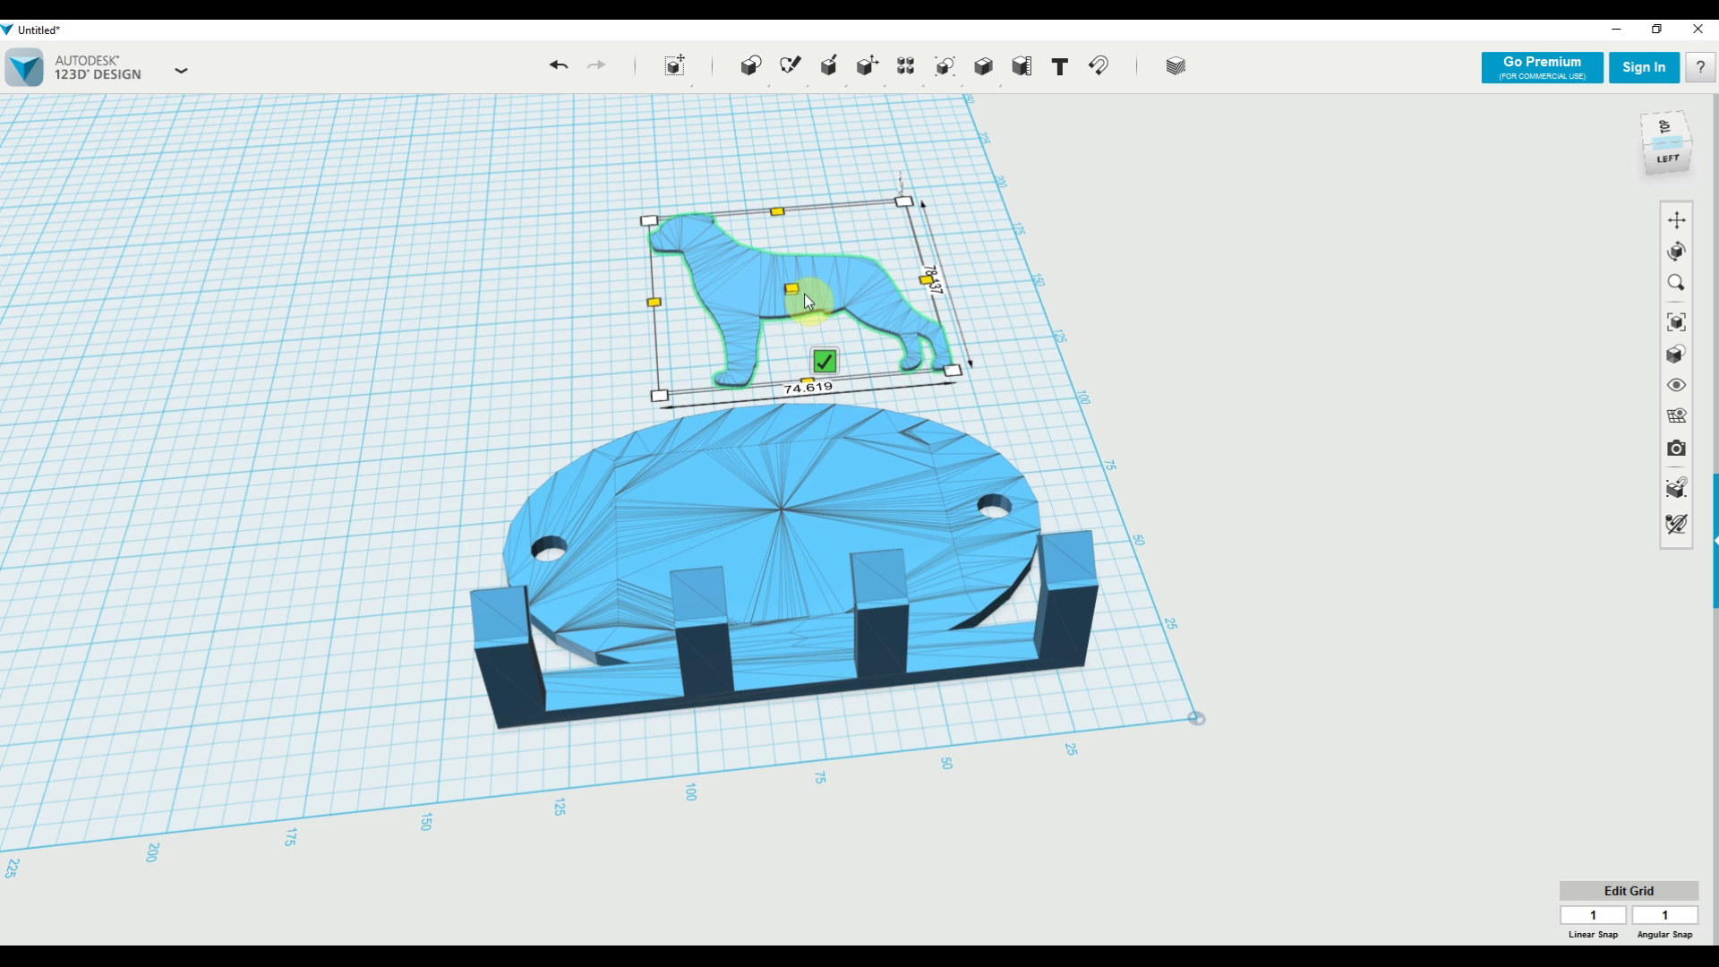
drag(793, 289, 732, 495)
click(712, 913)
Shrink the dog to 63.987 wide and centre it within the oval plate
click(745, 915)
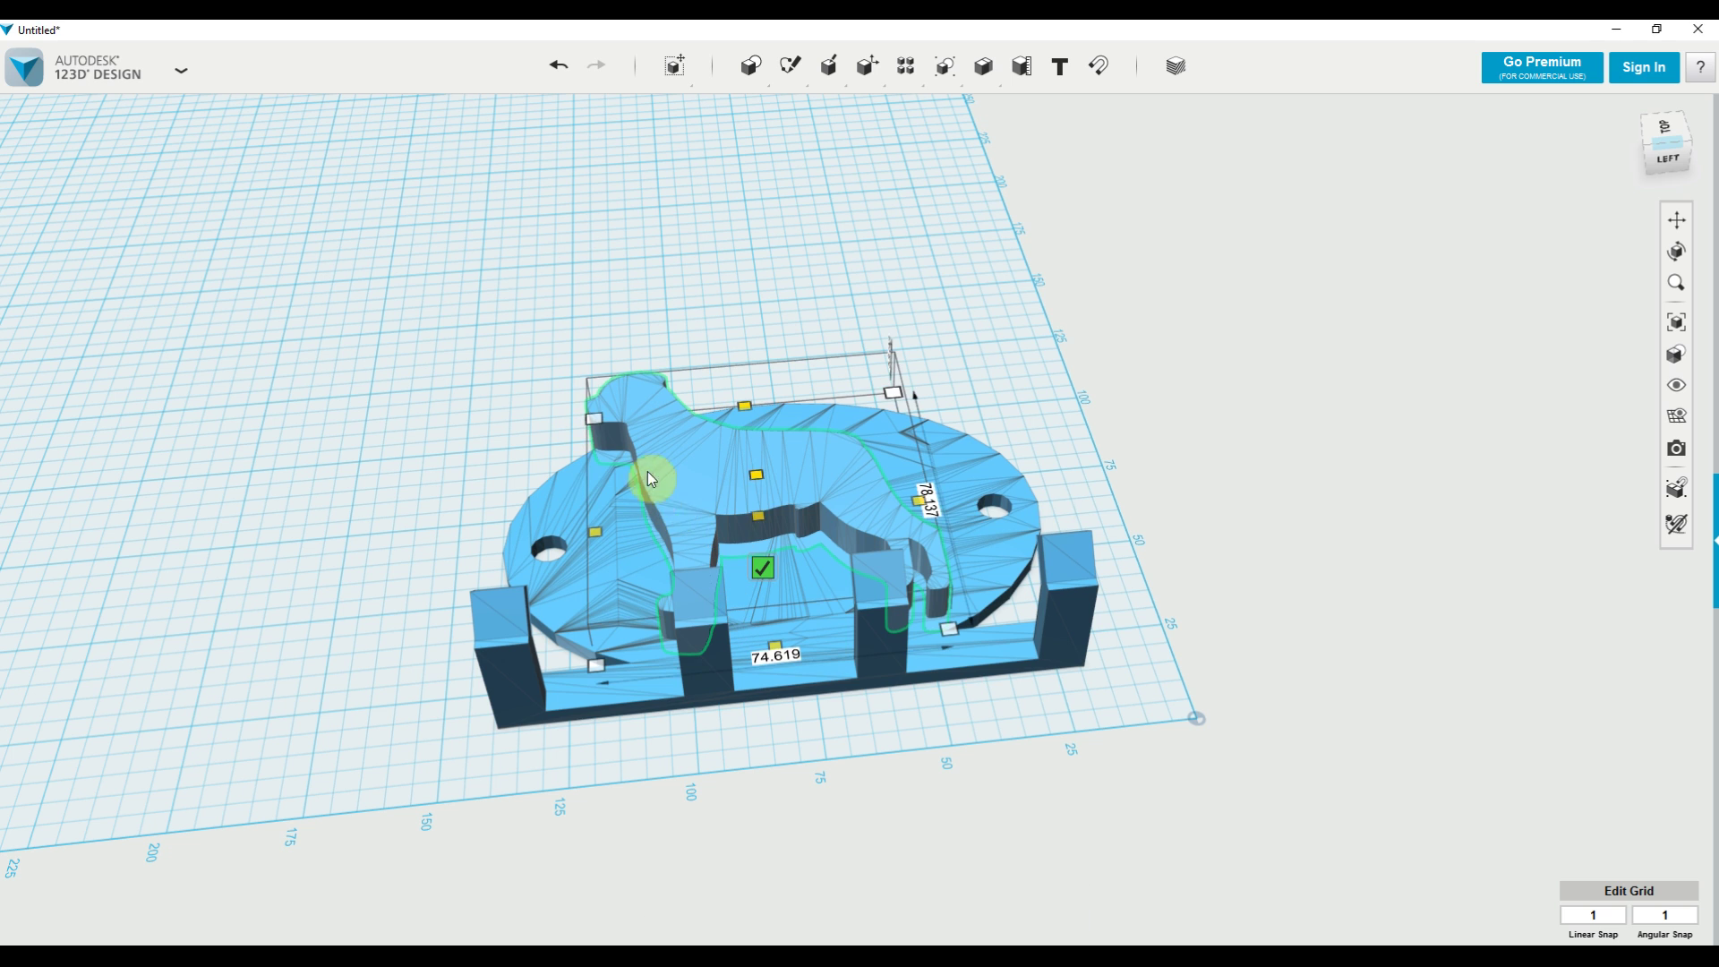
drag(598, 422, 642, 477)
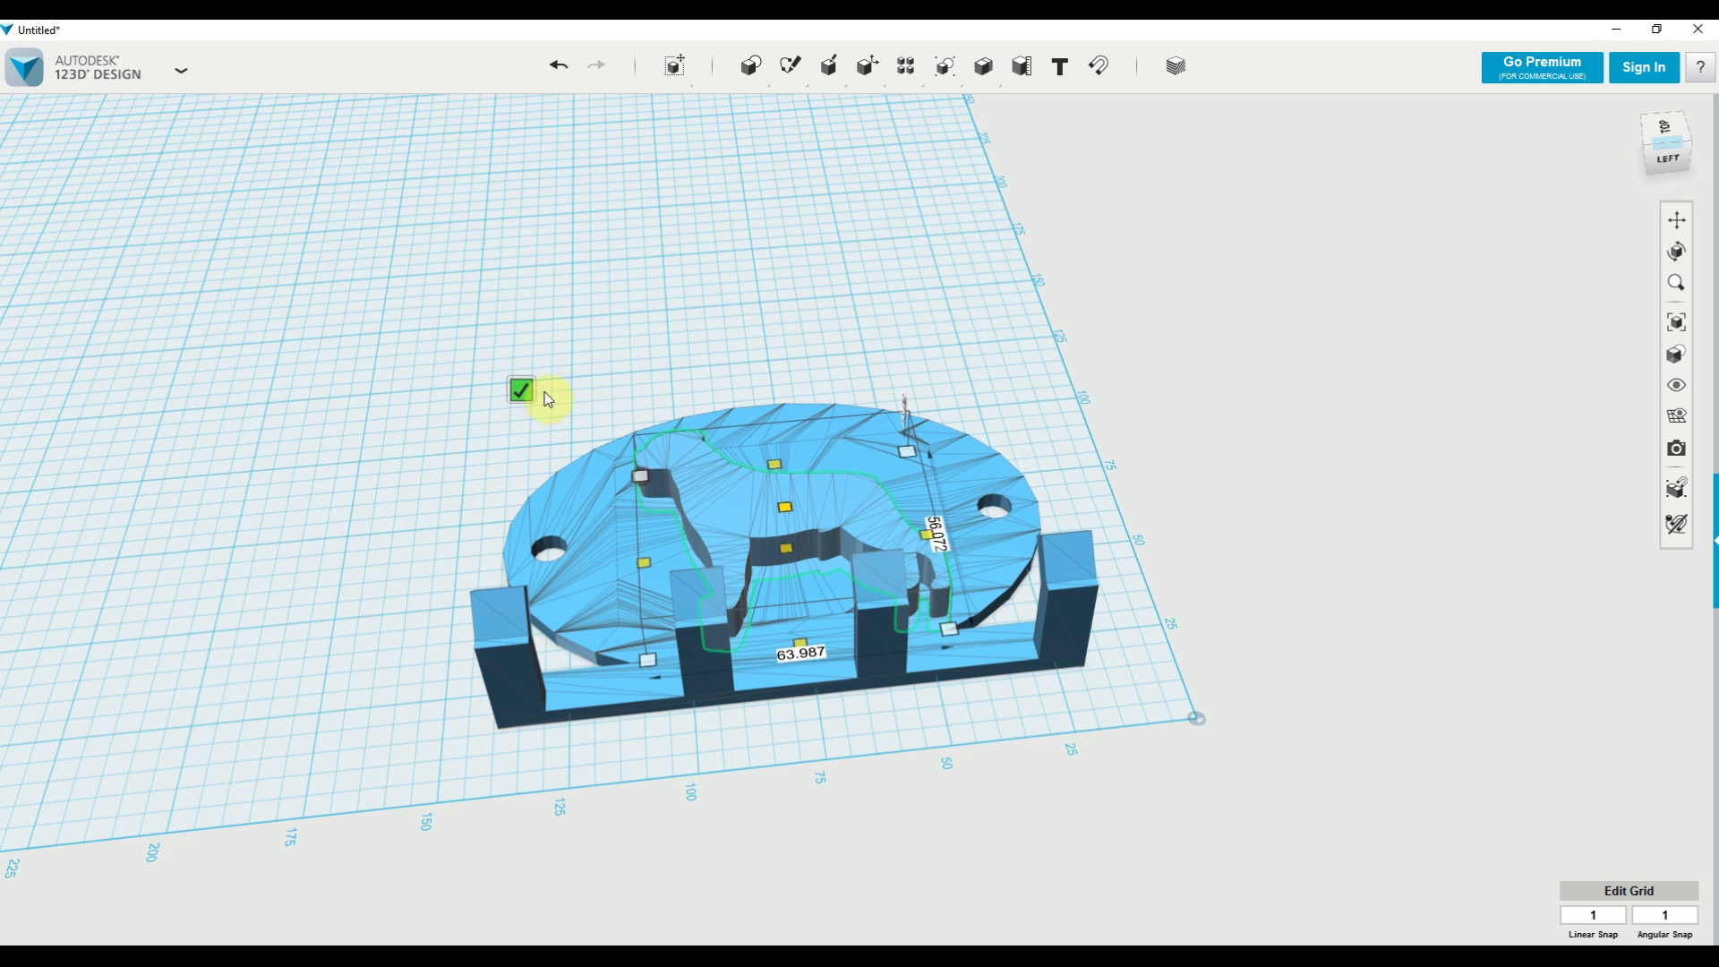
click(522, 390)
drag(716, 492, 713, 526)
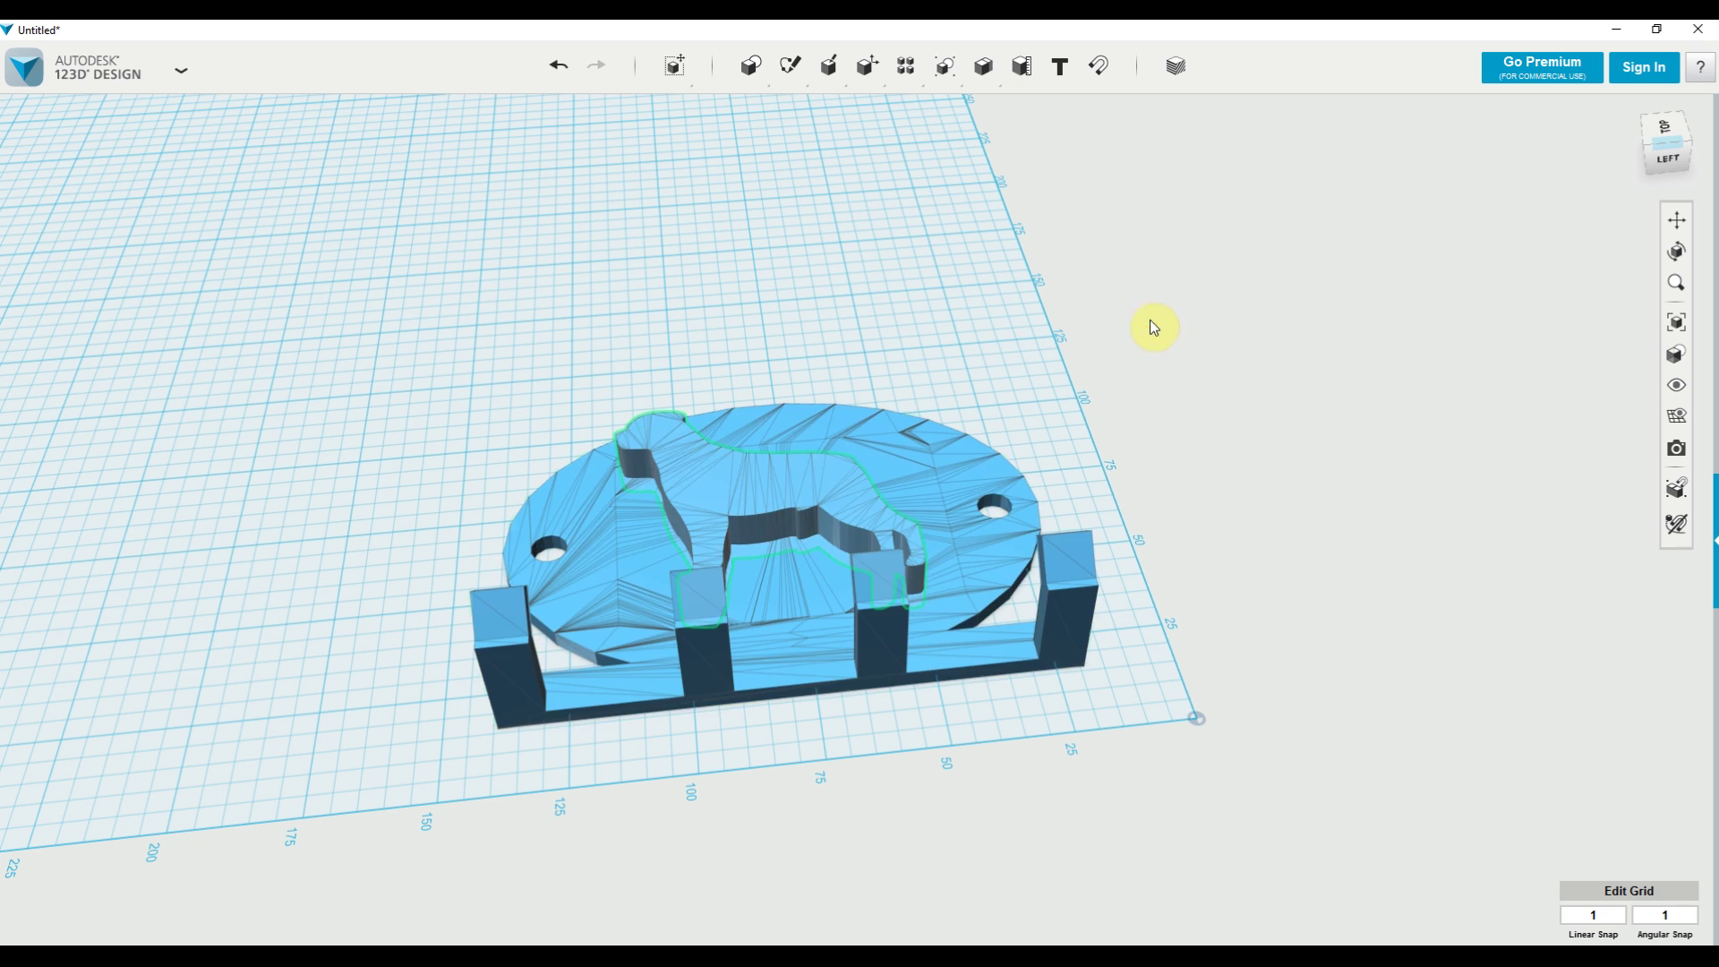
right_drag(1159, 354, 1087, 391)
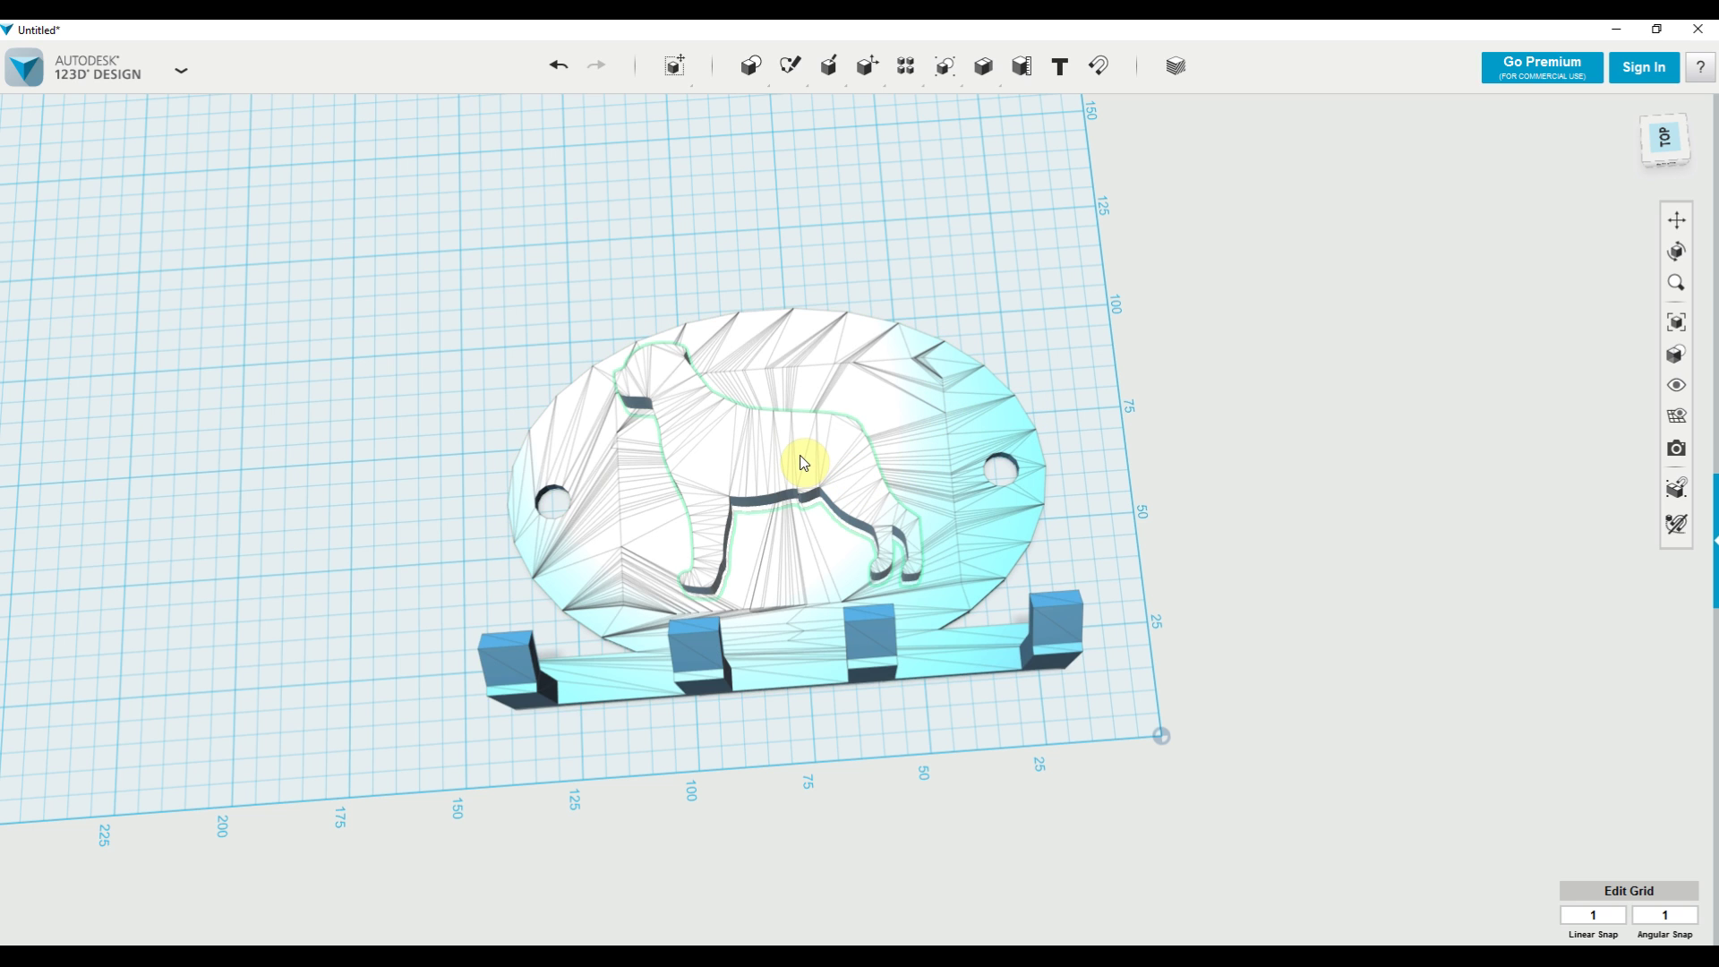
Select the dog silhouette and start an Extrude from the Construct menu
click(779, 466)
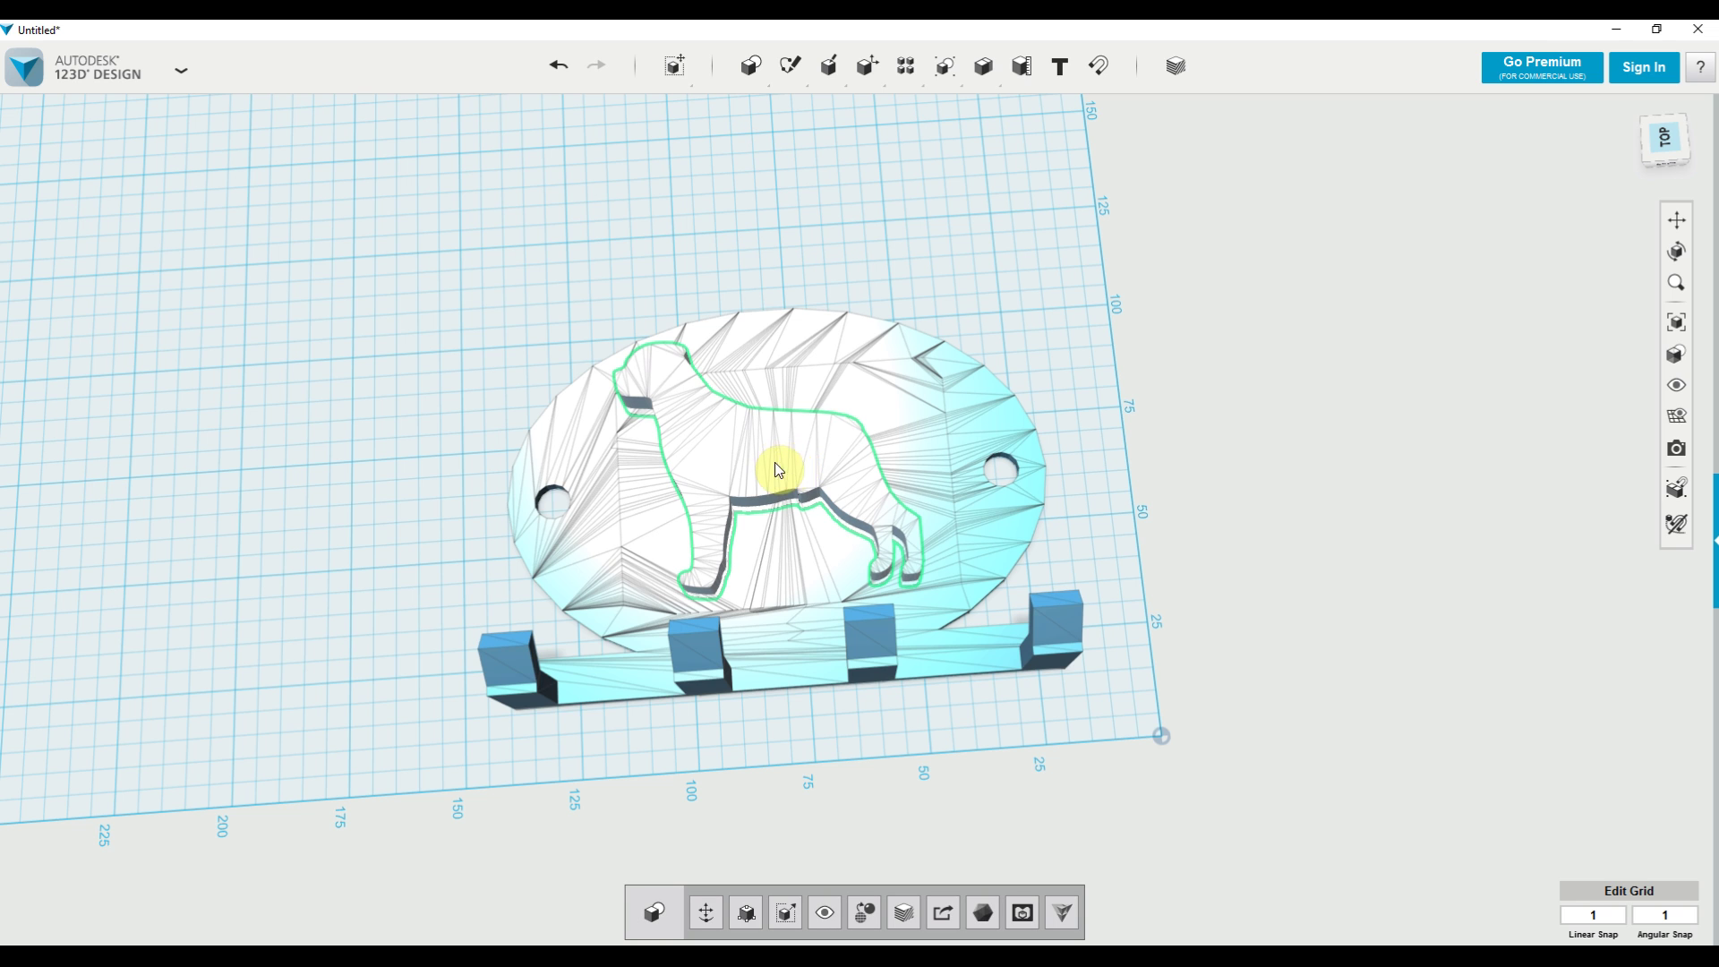
mouse_move(826, 66)
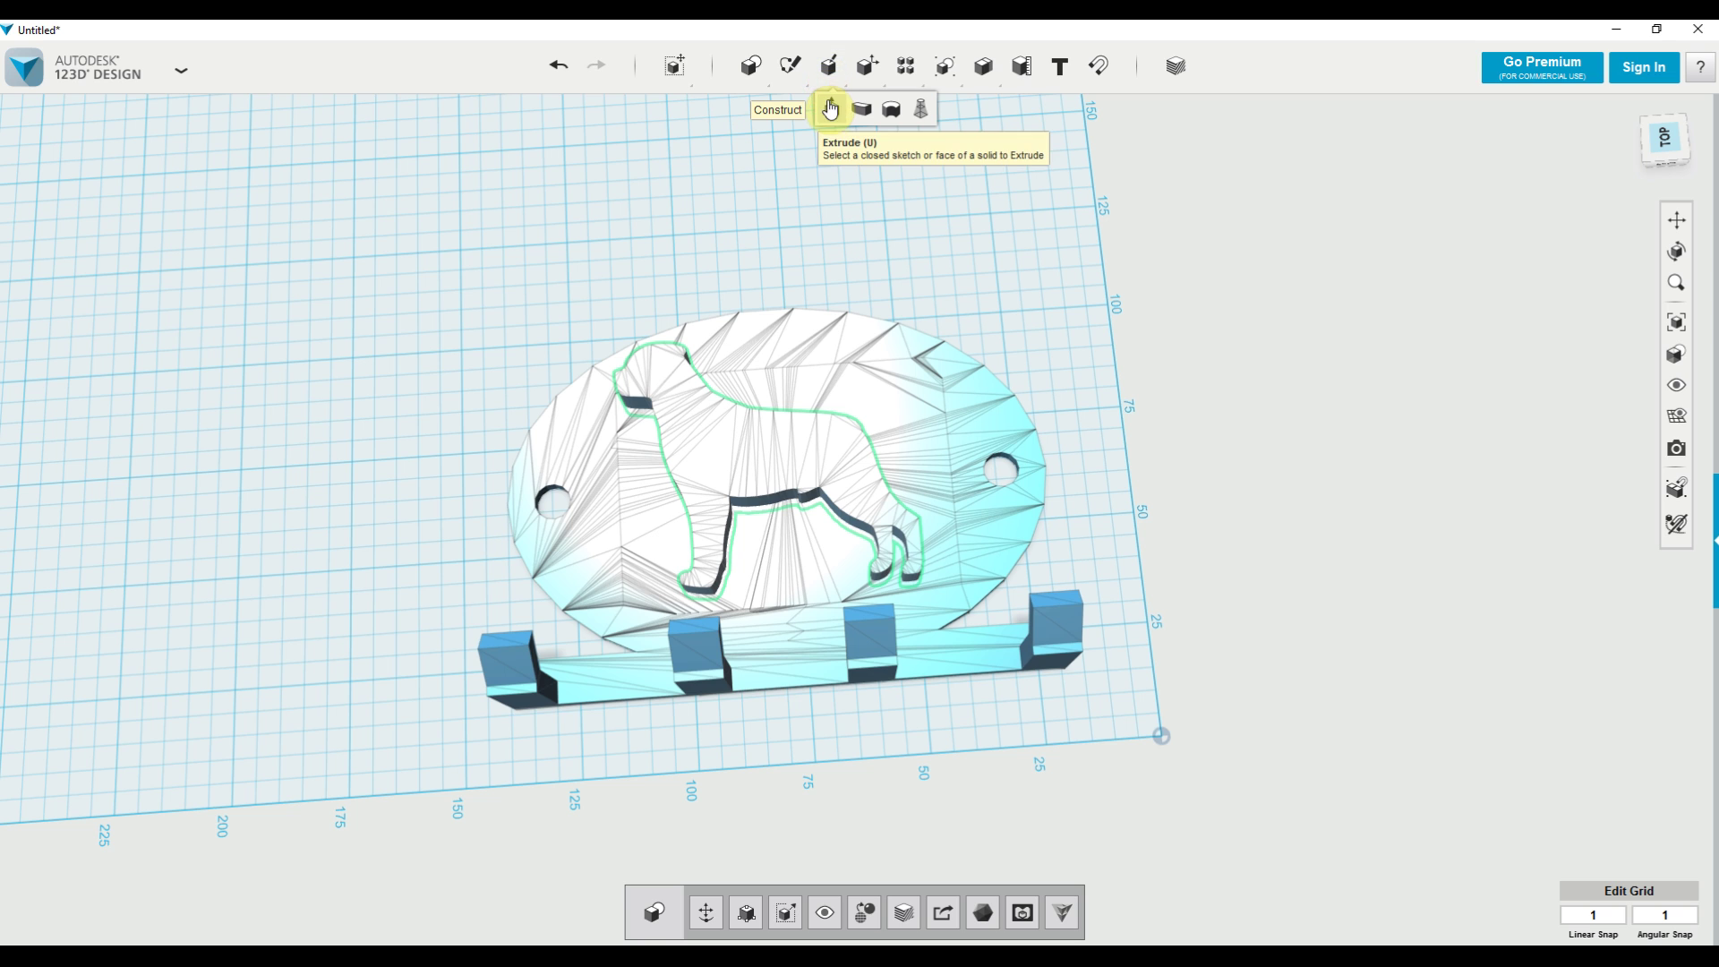
click(835, 112)
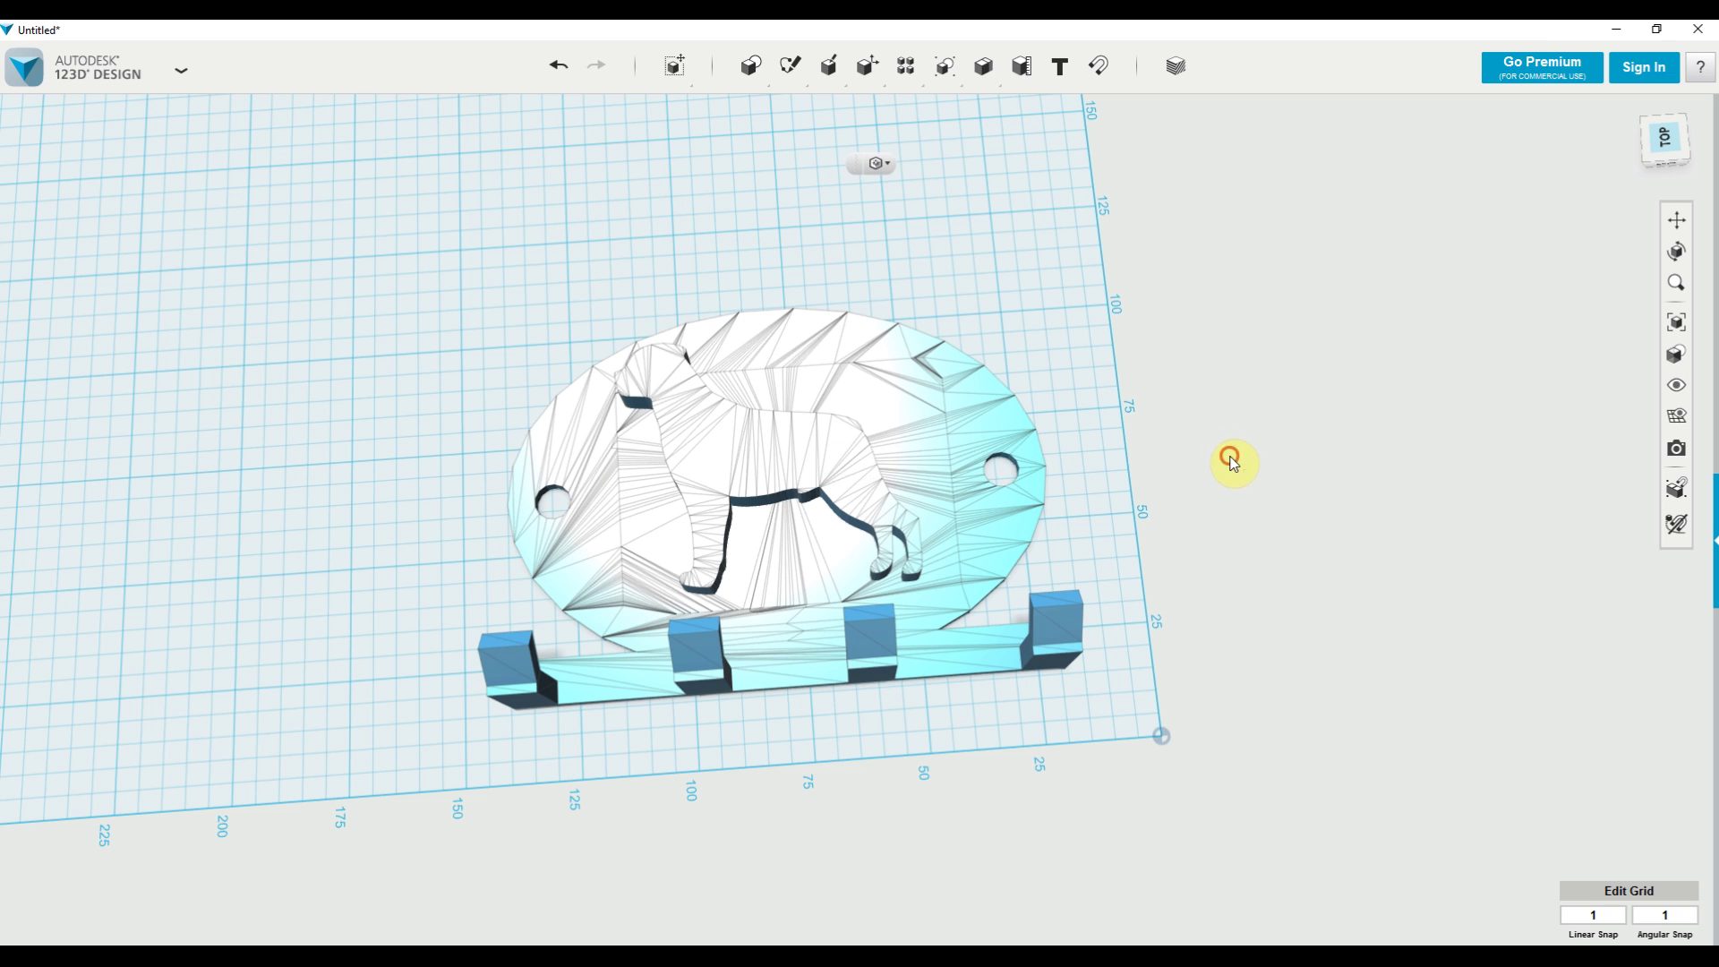
Place a stray Box on the grid and delete it again
mouse_move(756, 76)
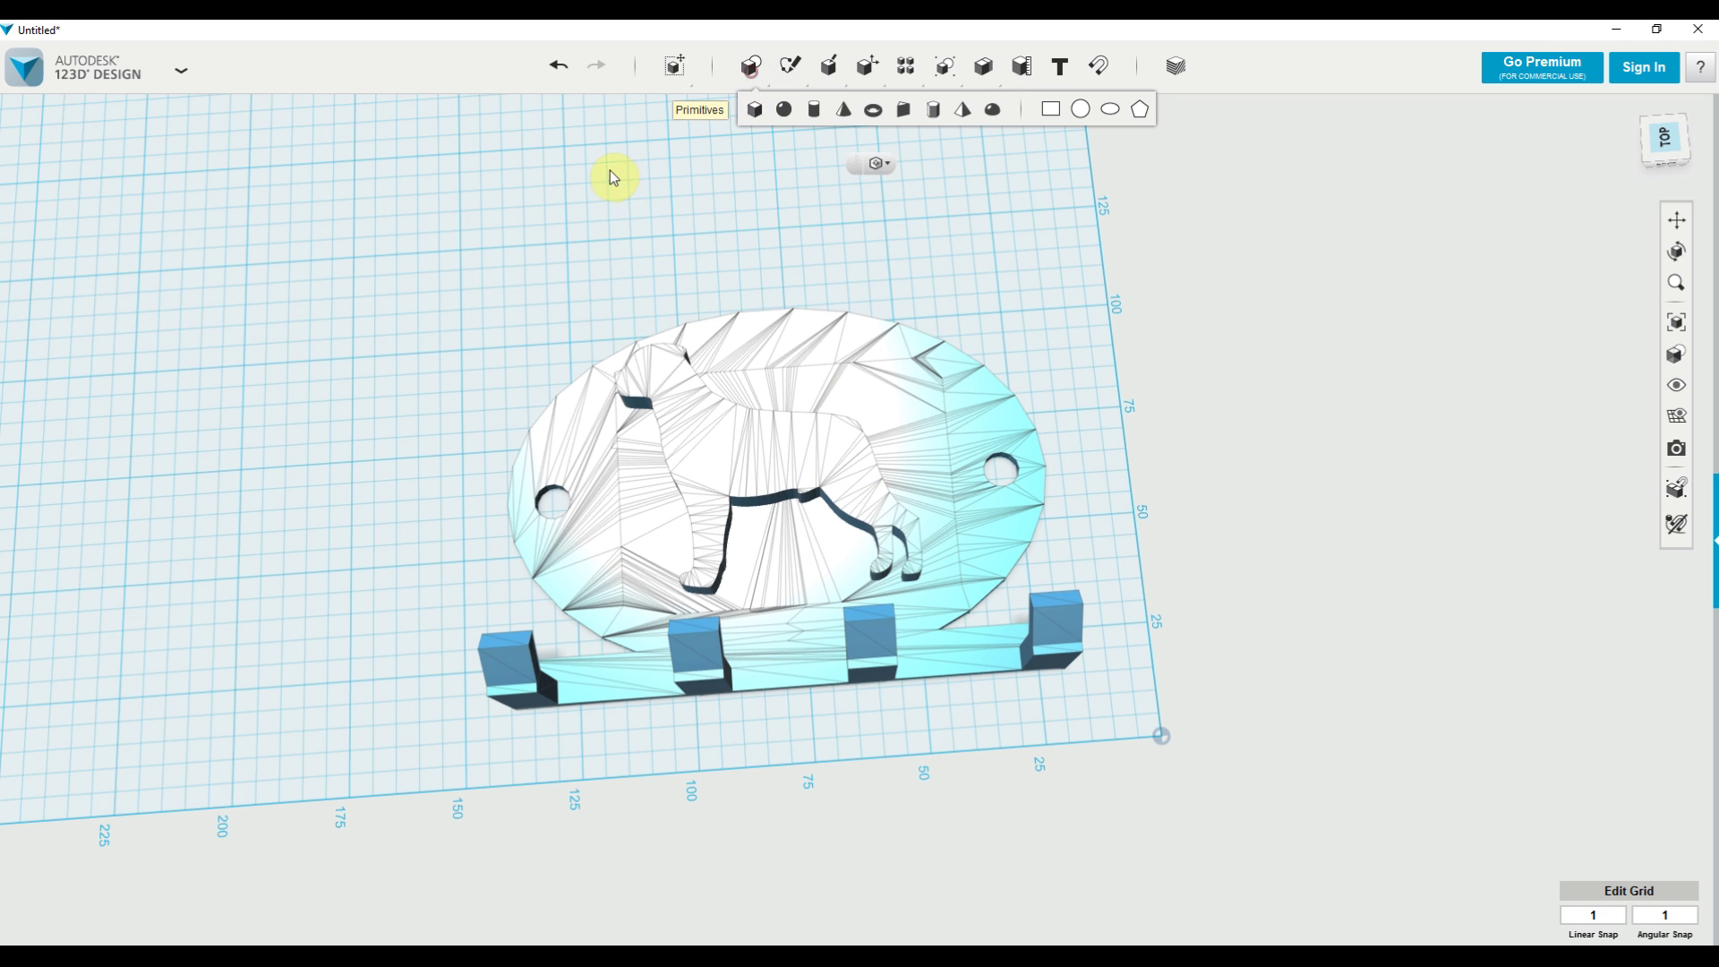
click(756, 111)
click(521, 268)
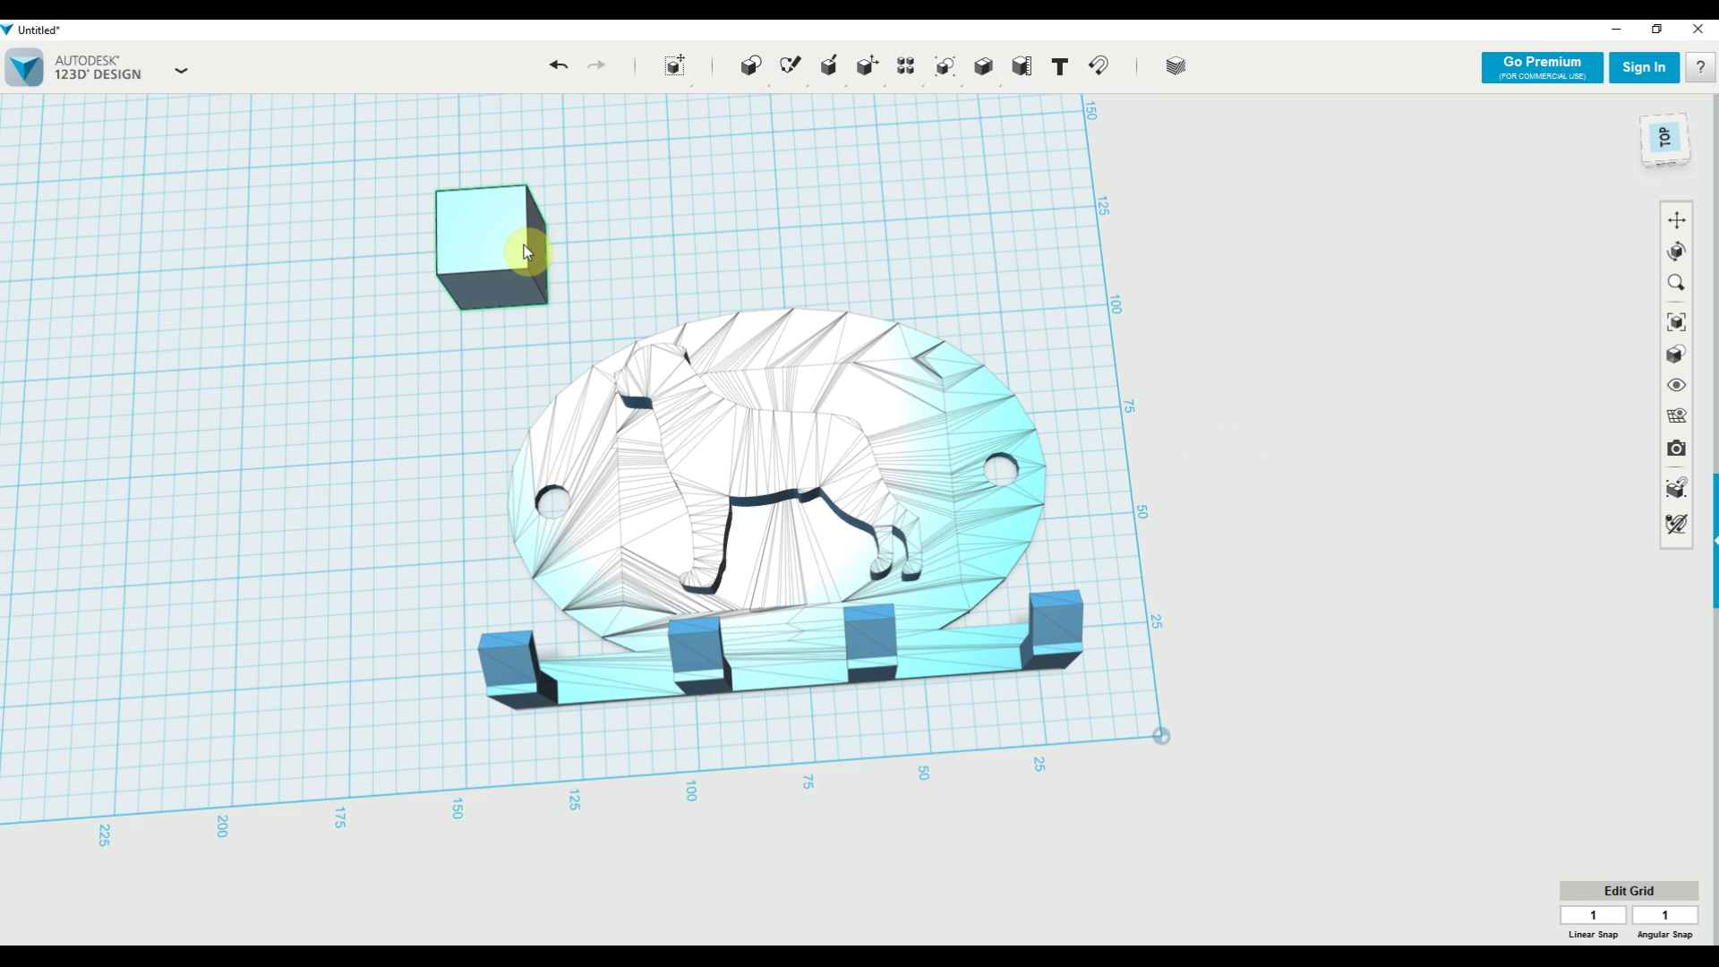
key(Delete)
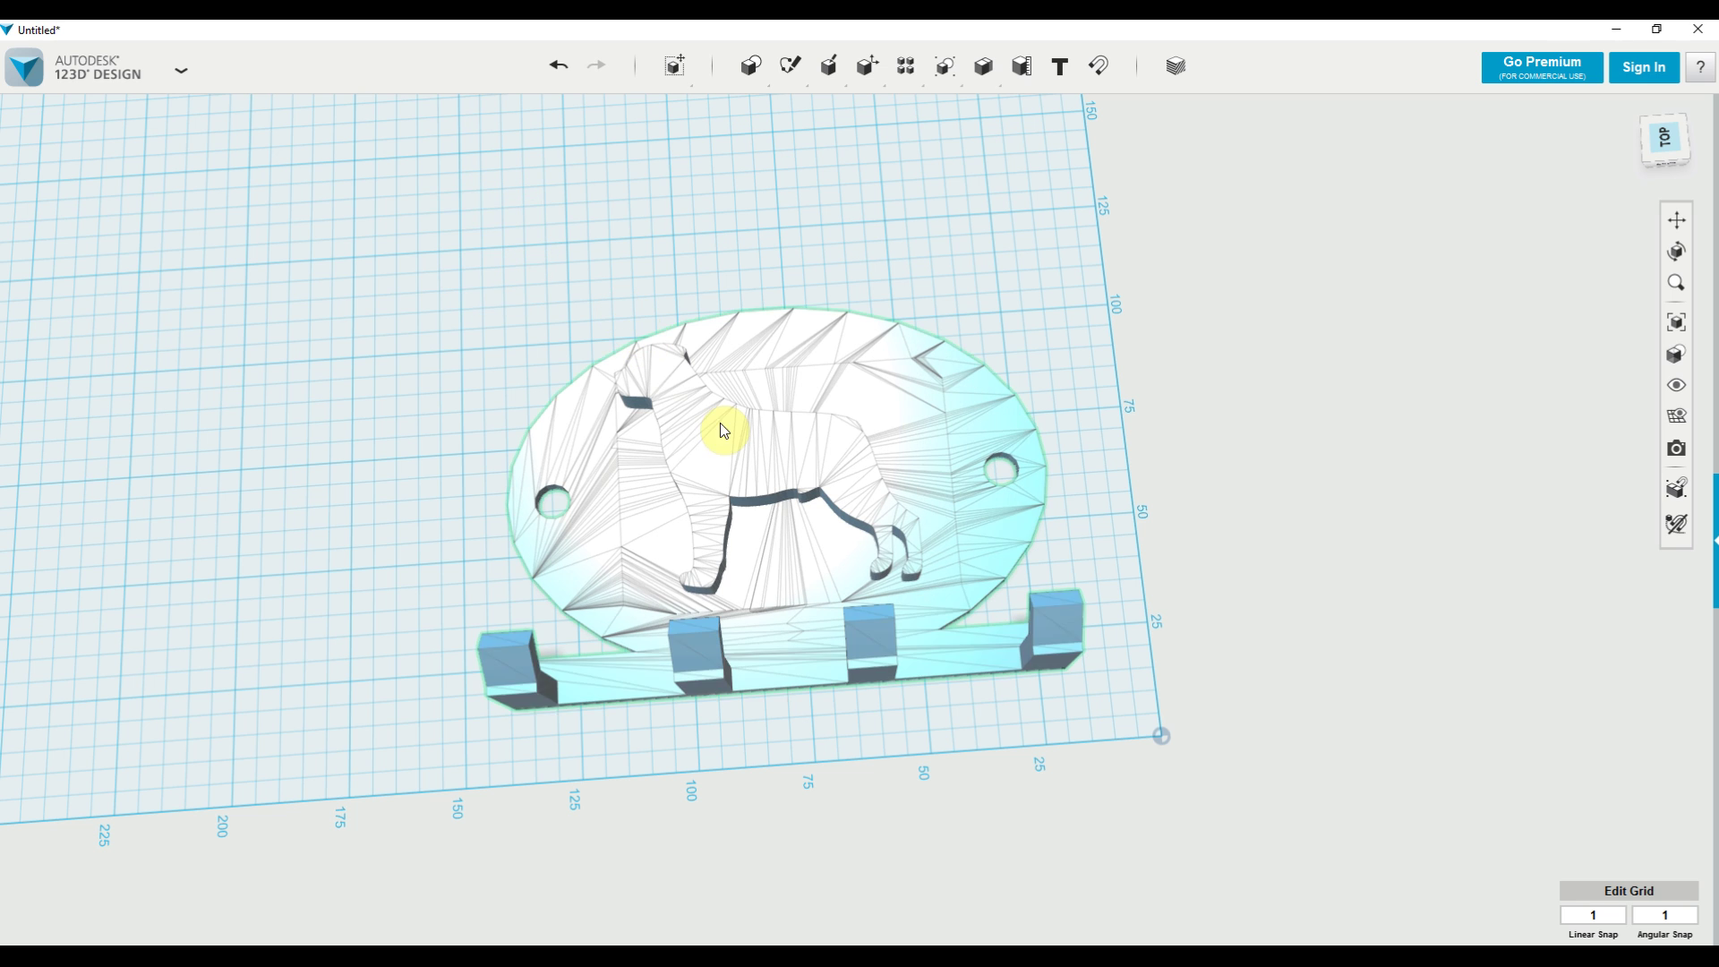
Move the dog silhouette solid slightly upward into position within the oval plaque
click(726, 477)
click(740, 911)
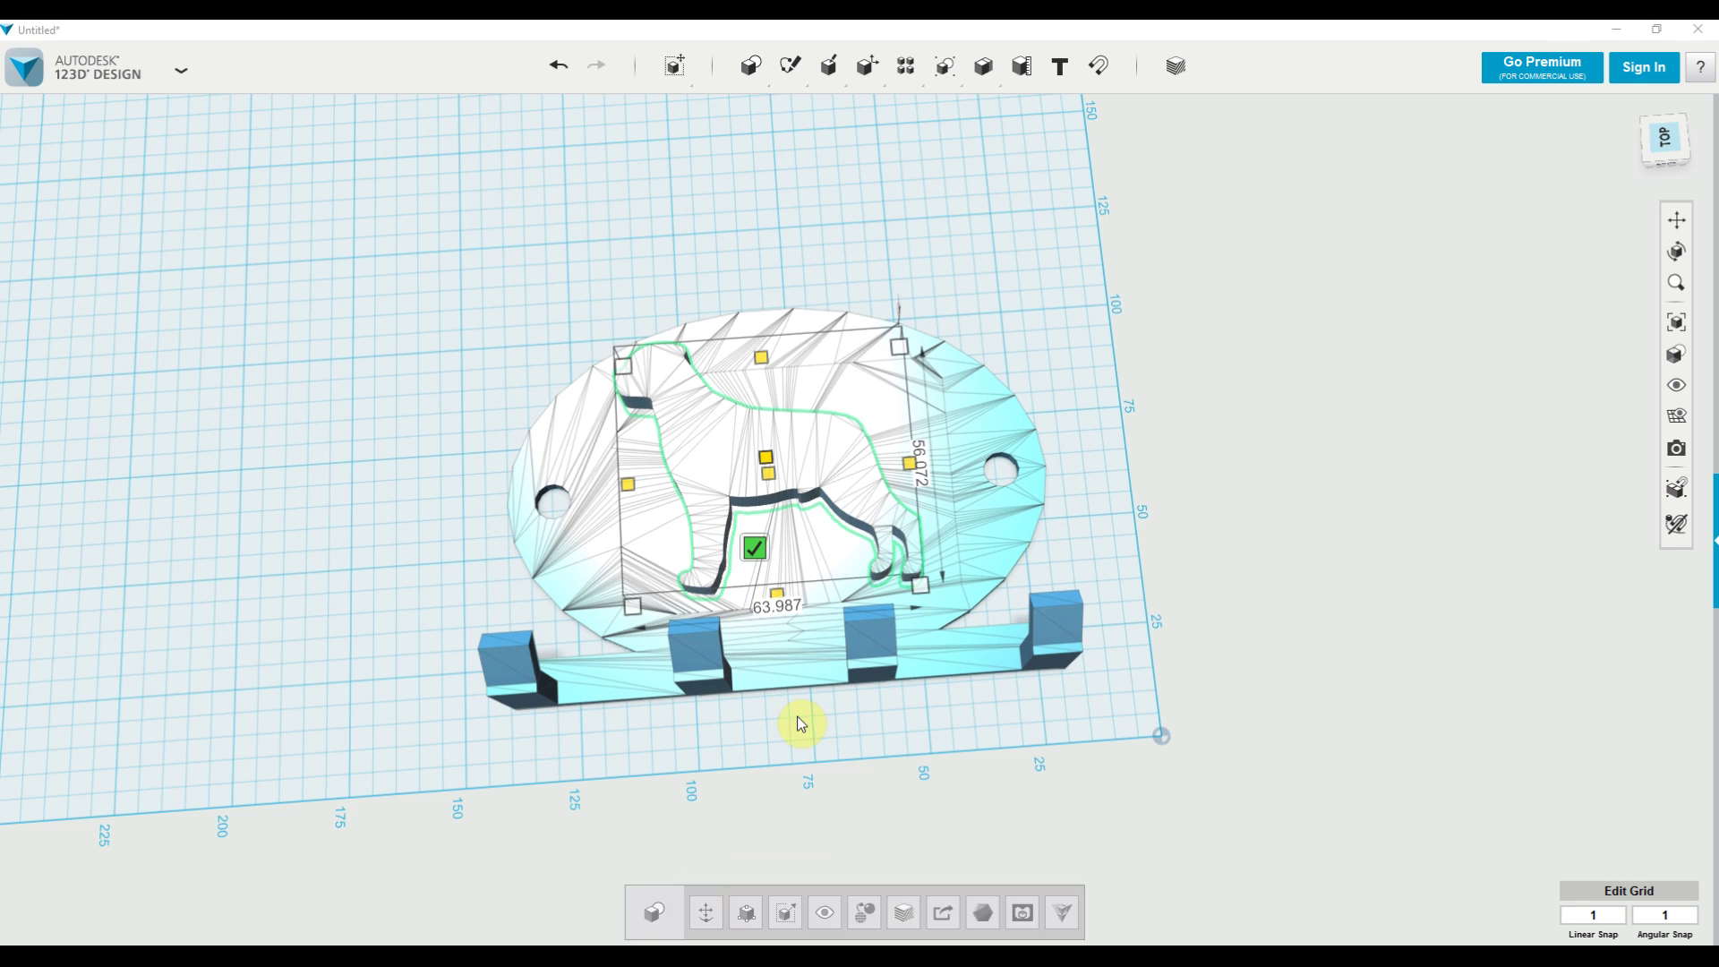
mouse_move(782, 473)
mouse_down()
mouse_move(752, 517)
mouse_move(787, 446)
mouse_up()
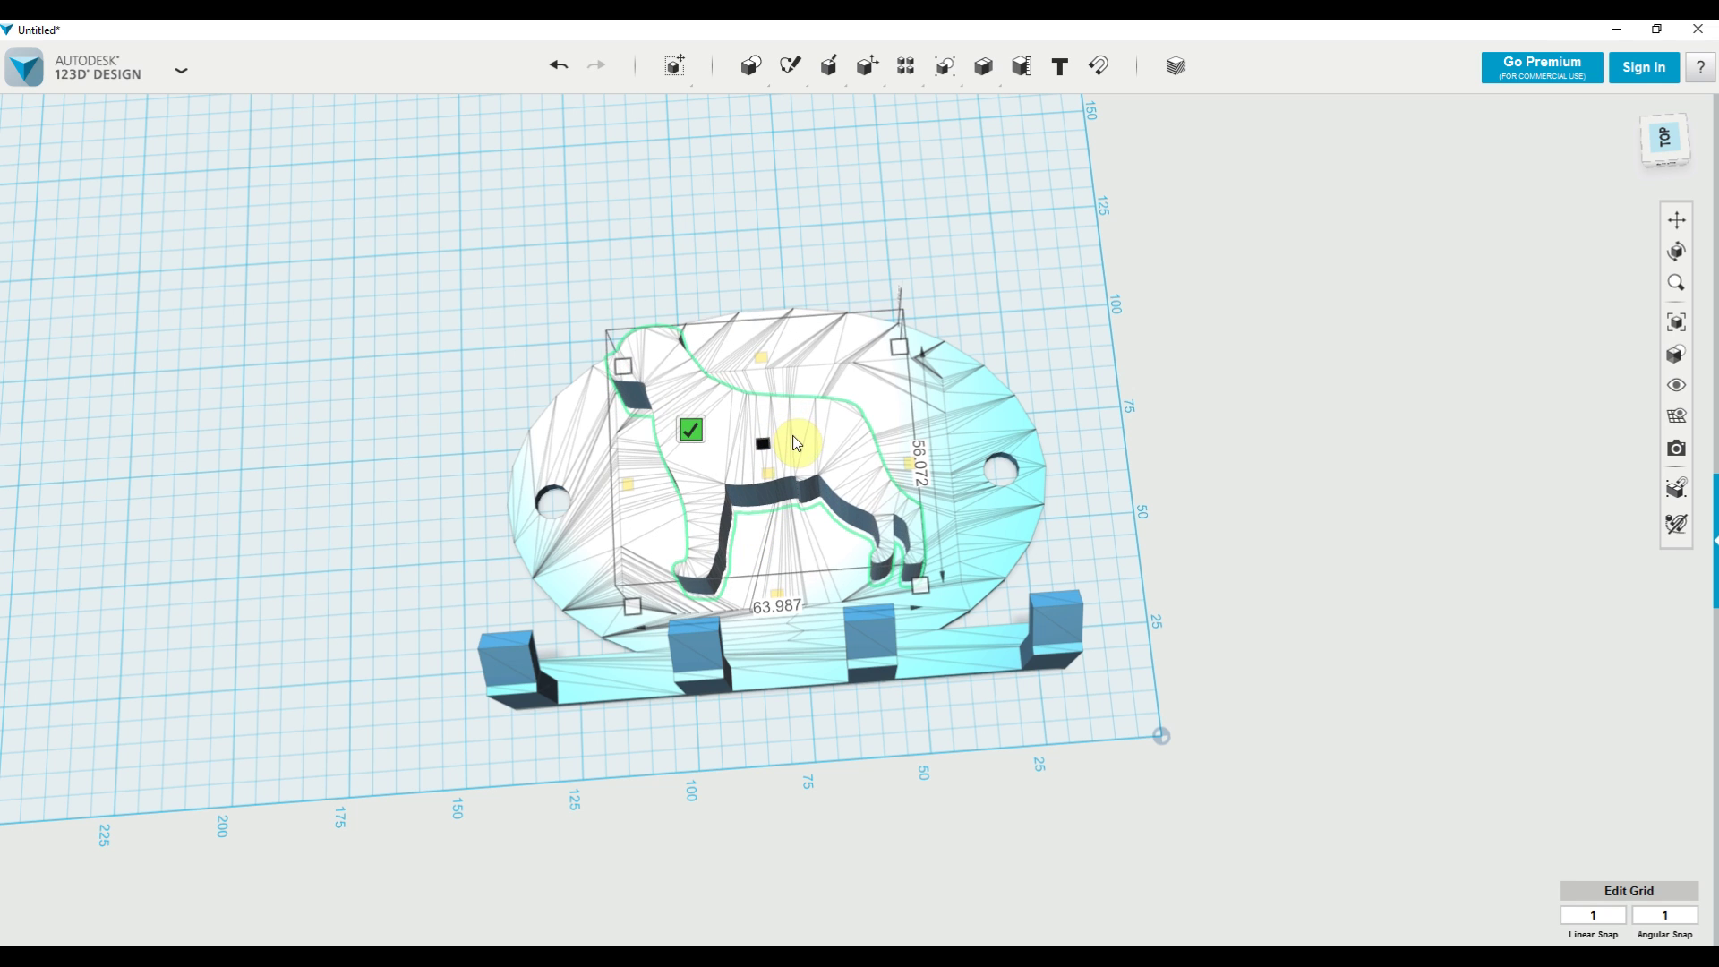
click(701, 437)
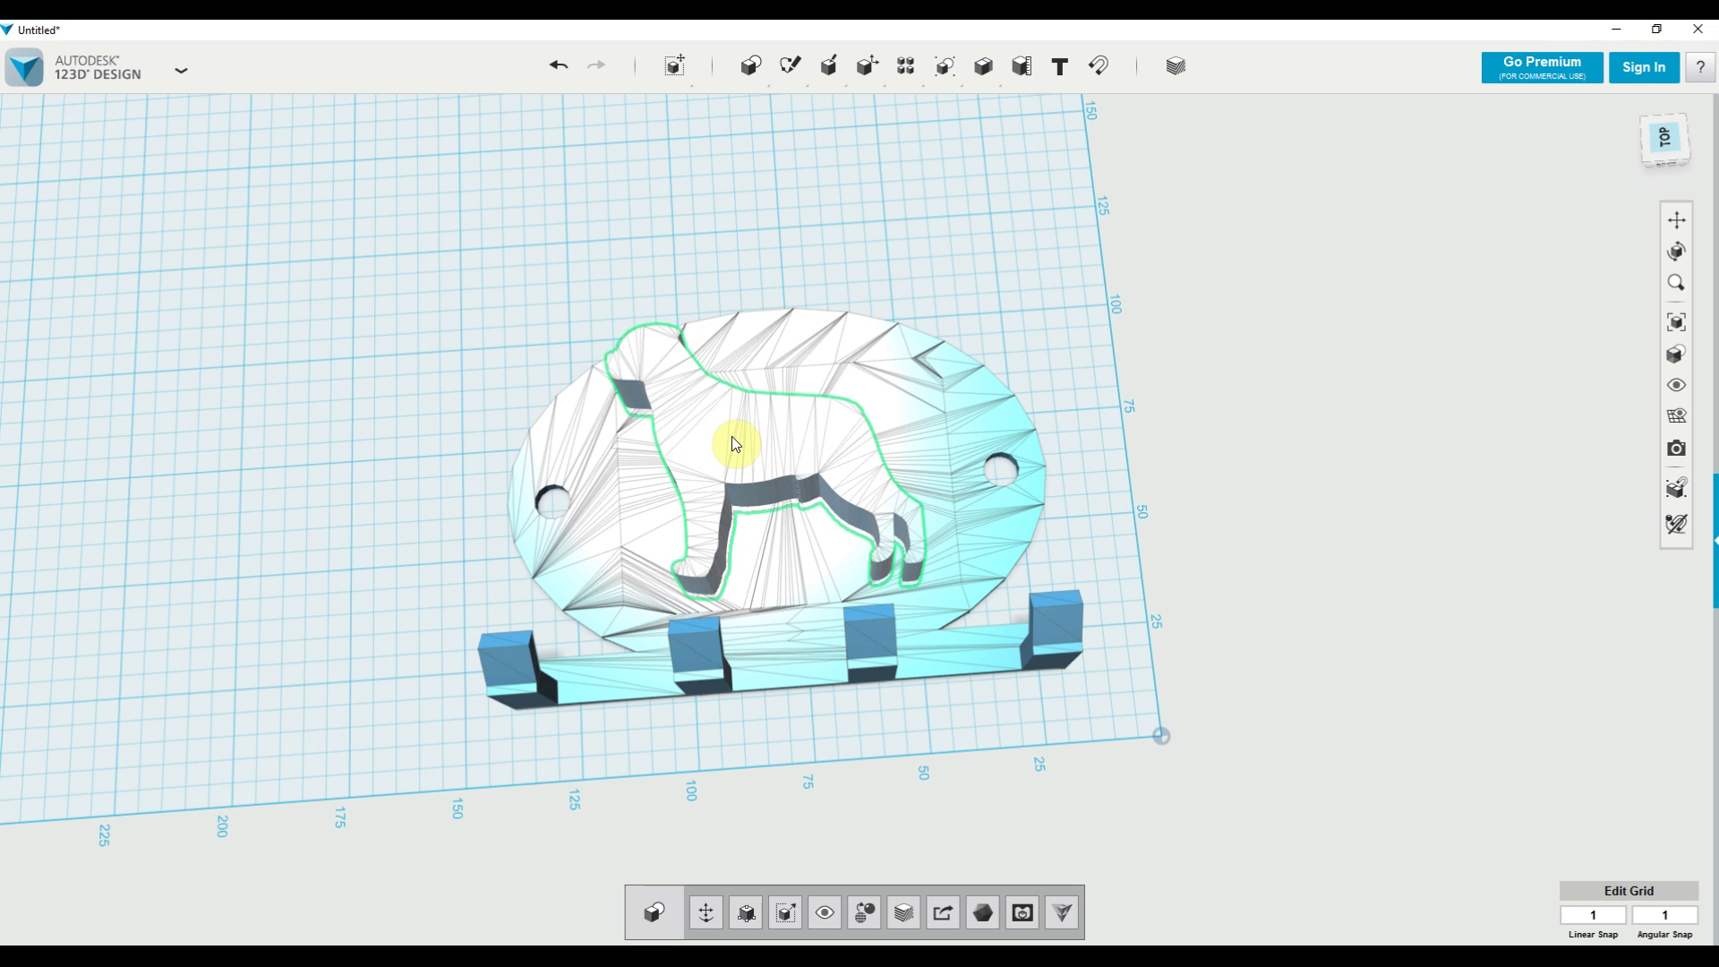
Start another extrusion, then undo it with Ctrl+Z
mouse_move(864, 78)
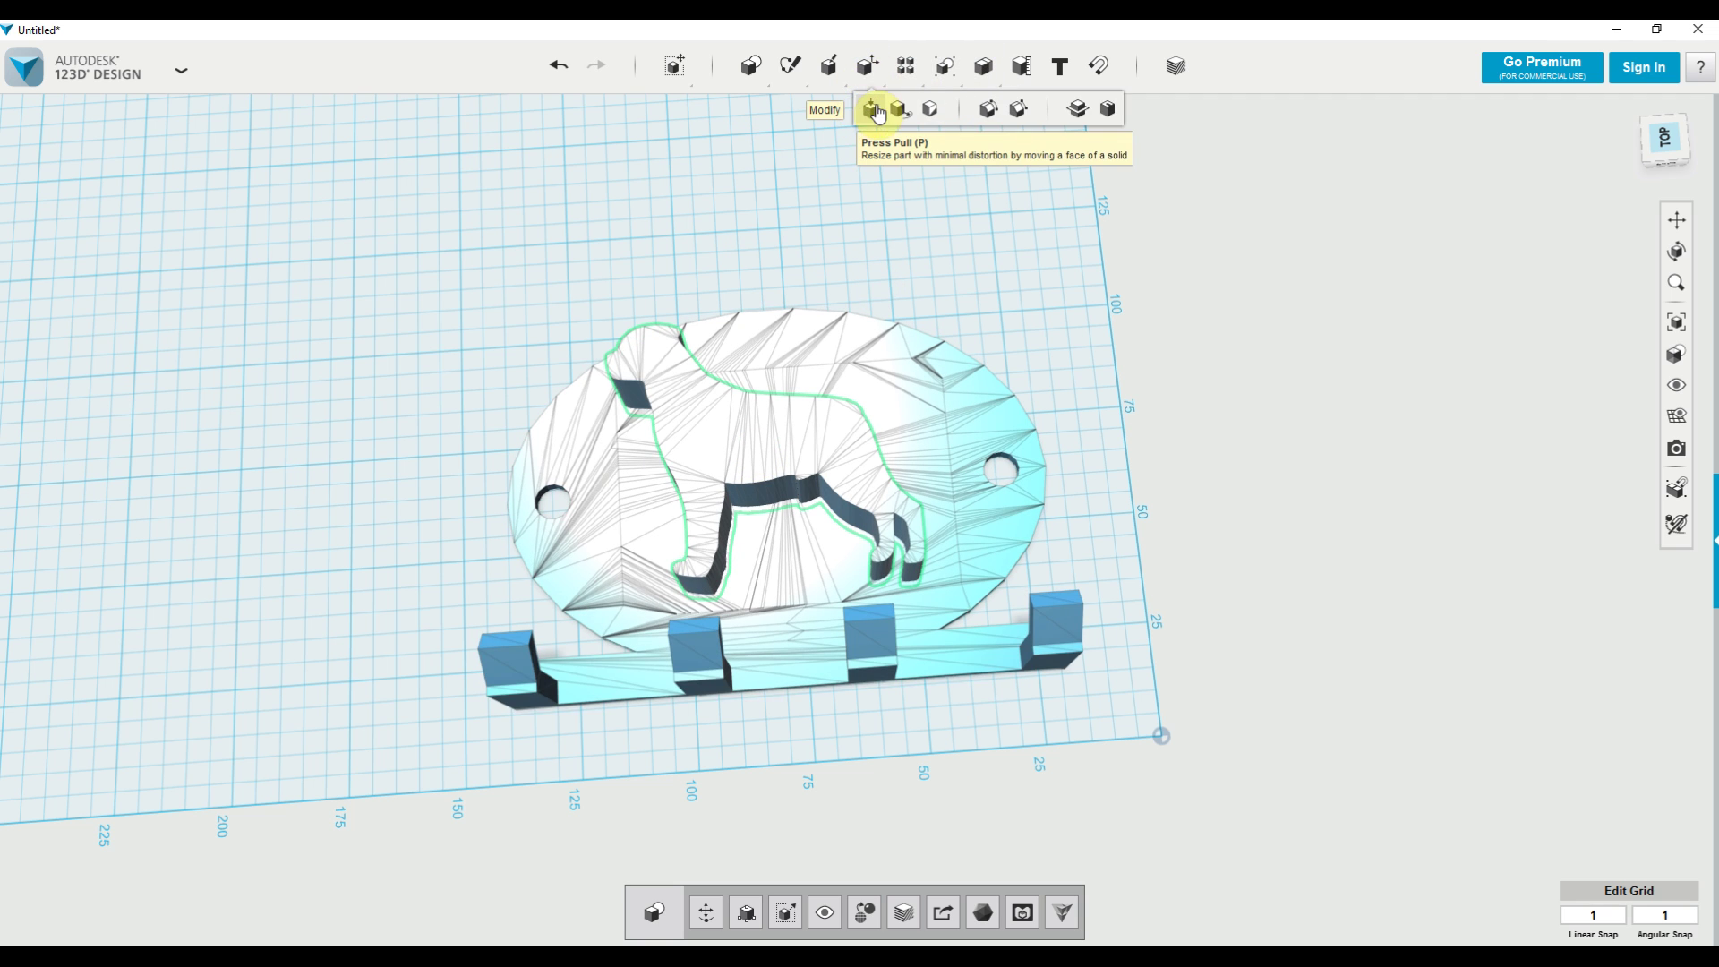
click(832, 111)
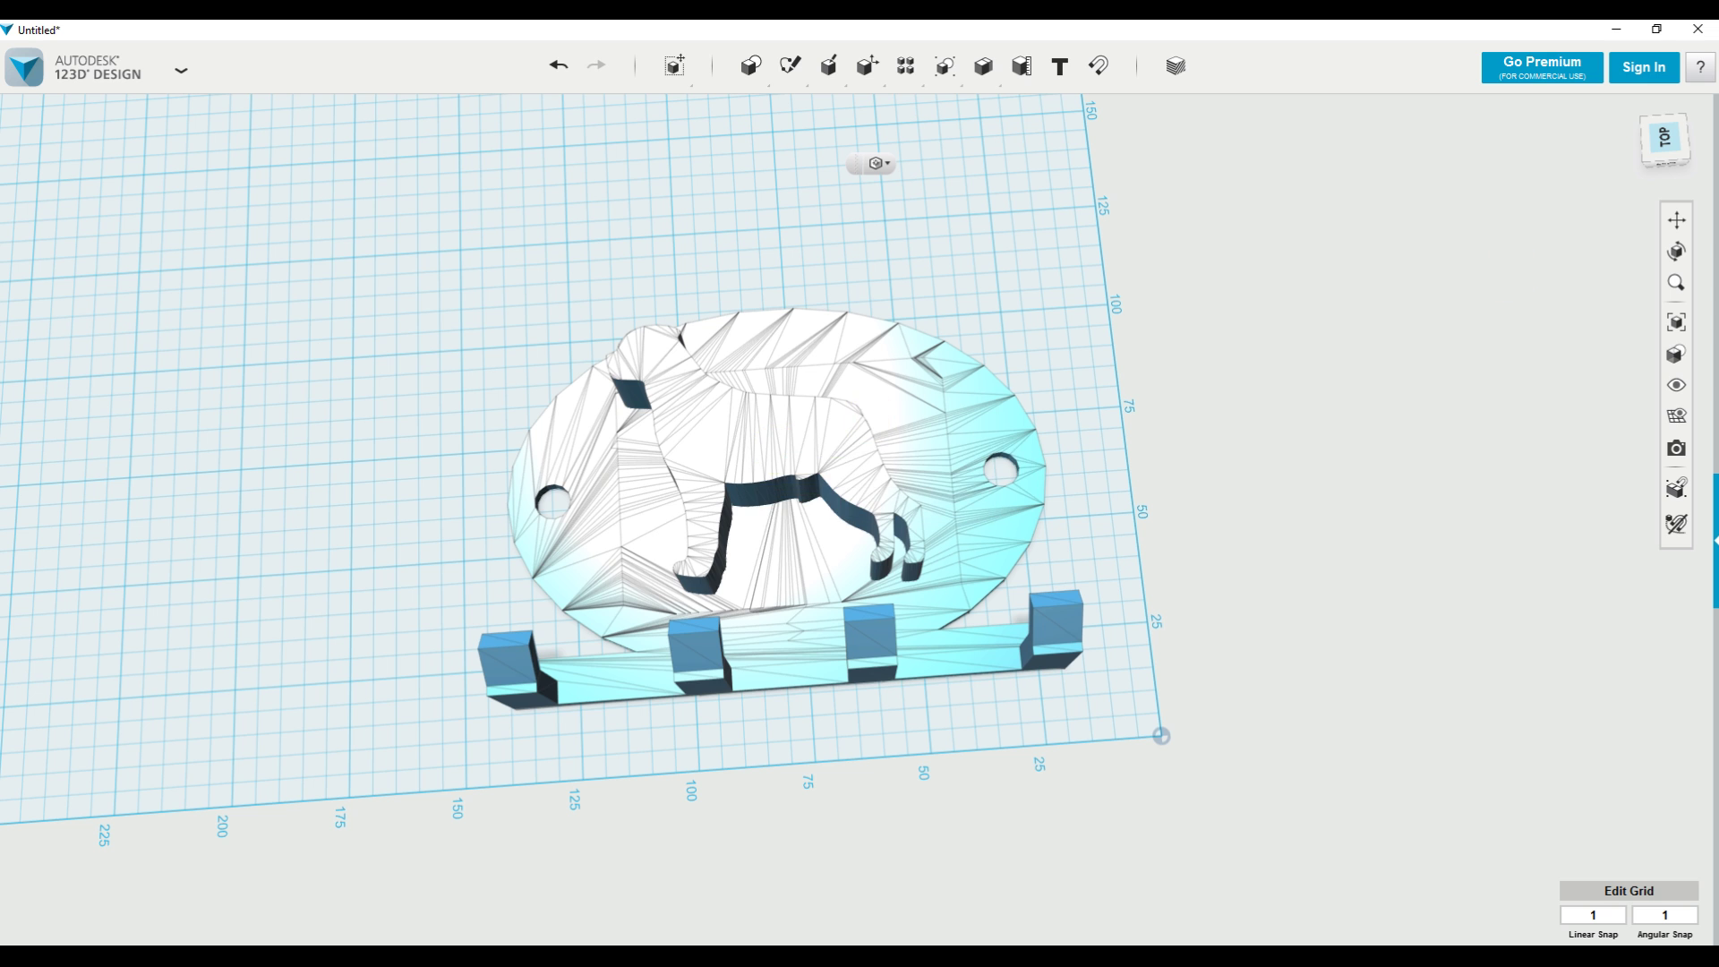
key(ctrl+z)
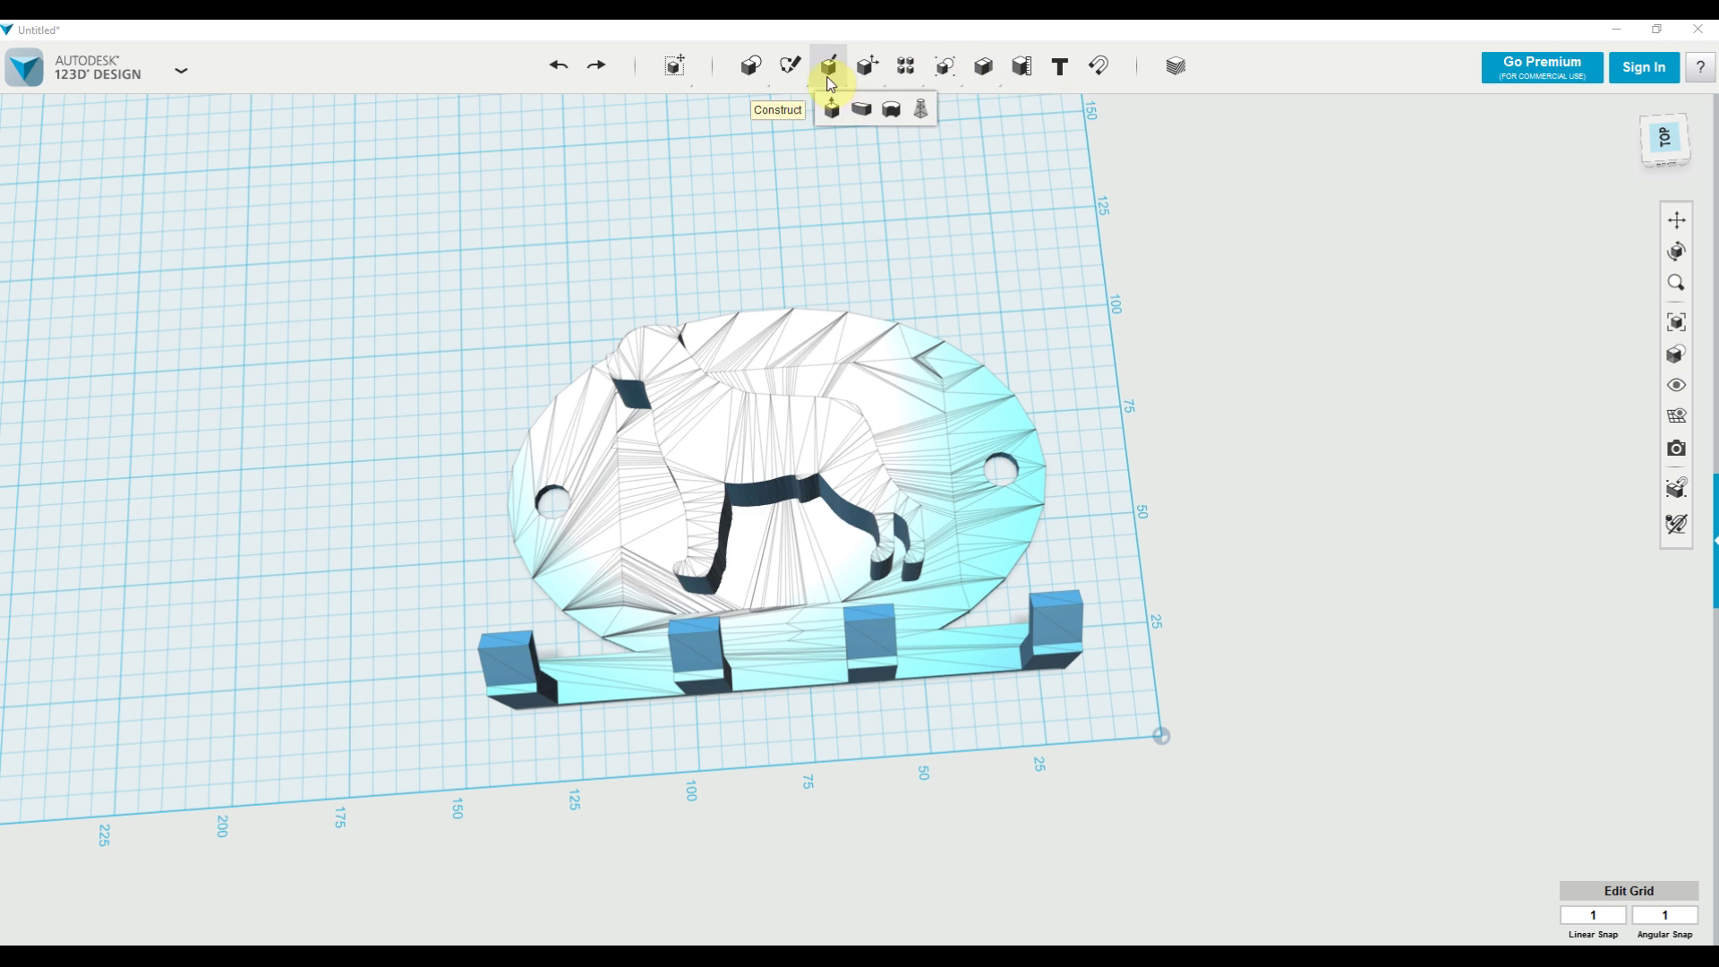
Subtract the dog silhouette from the oval plaque, leaving a dog-shaped hole
mouse_move(993, 62)
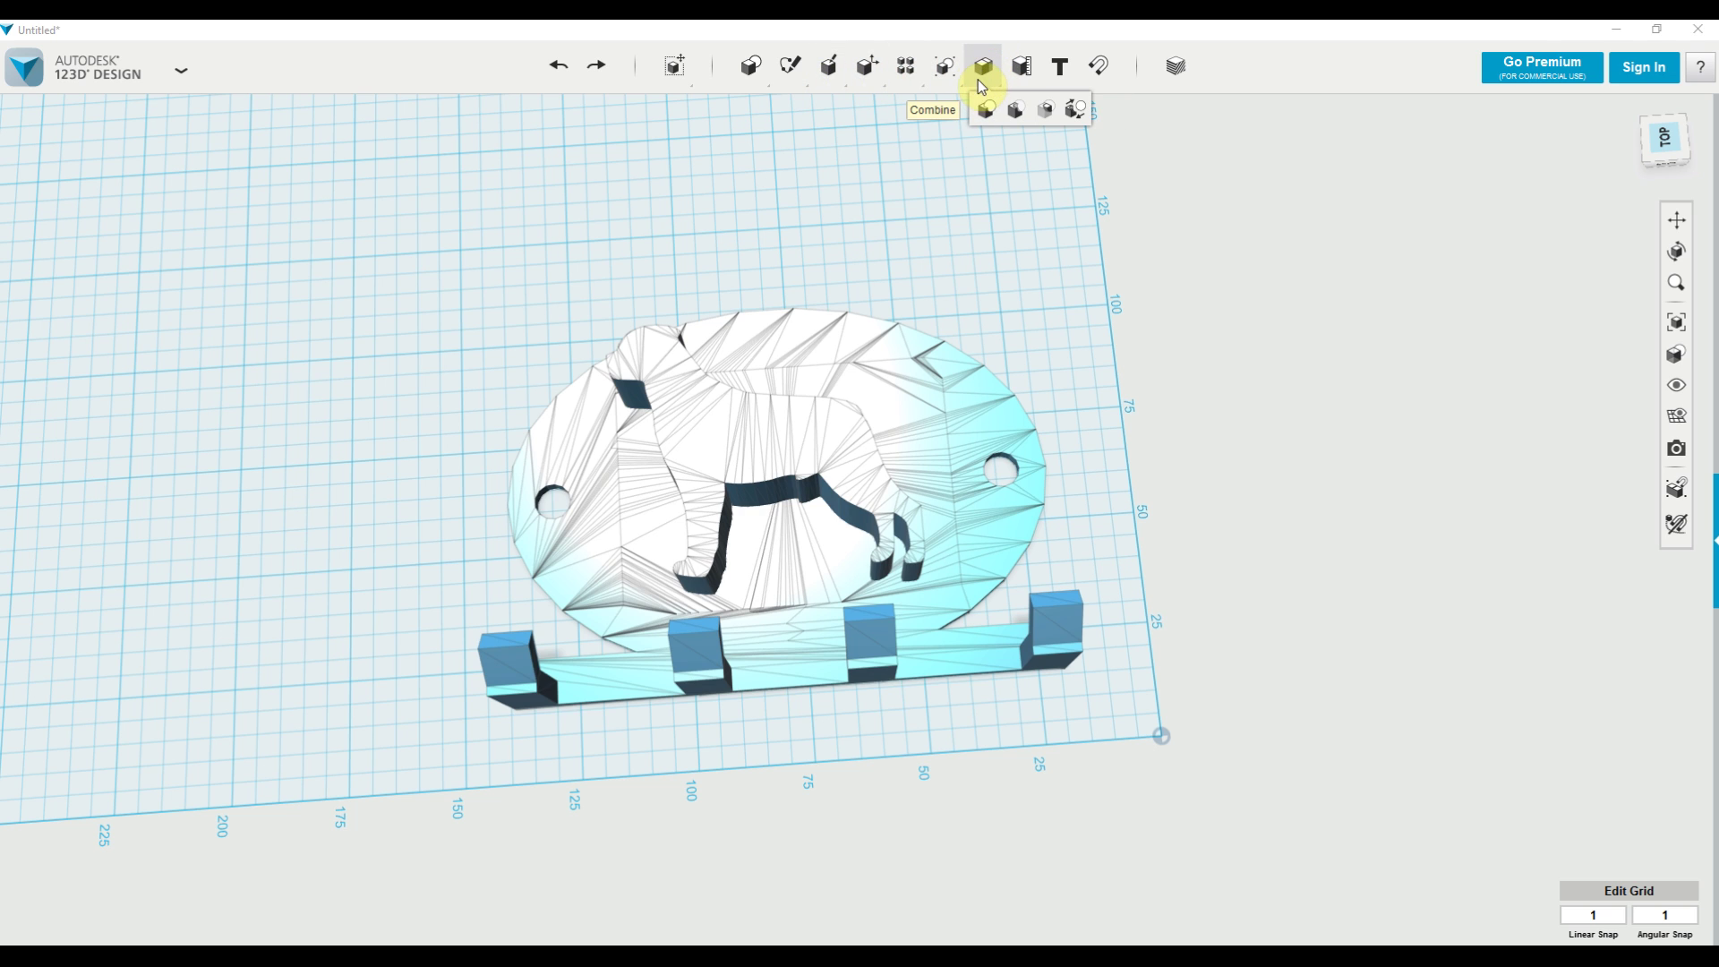
click(1014, 121)
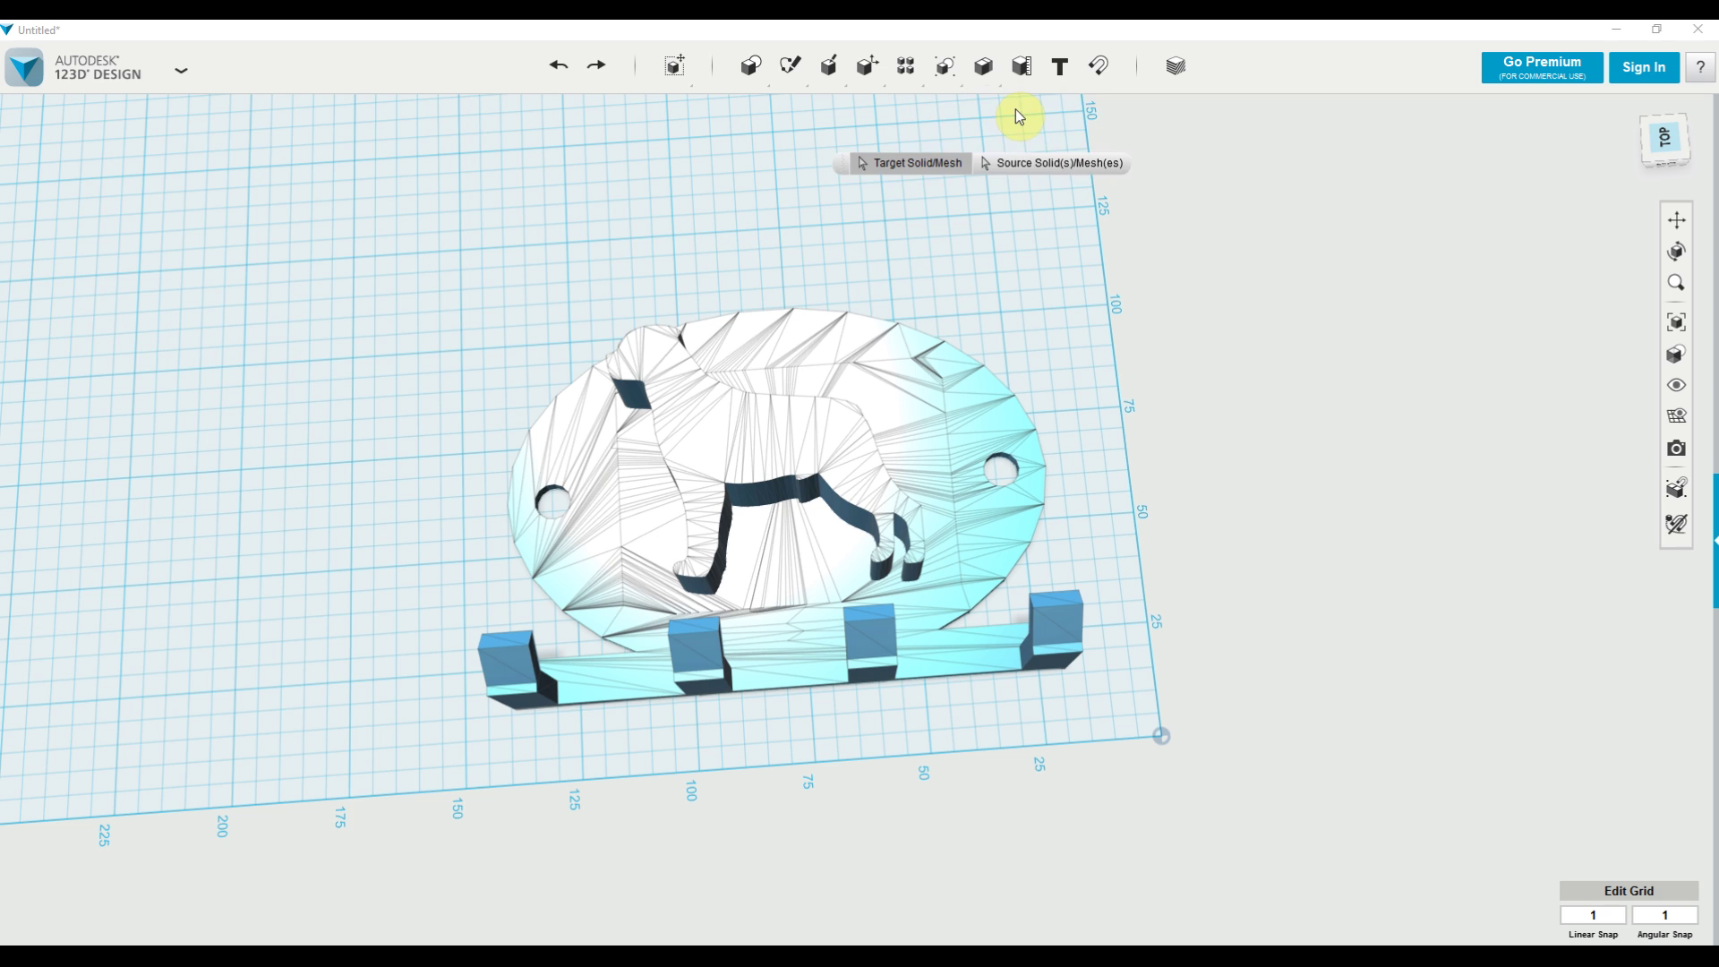
click(976, 410)
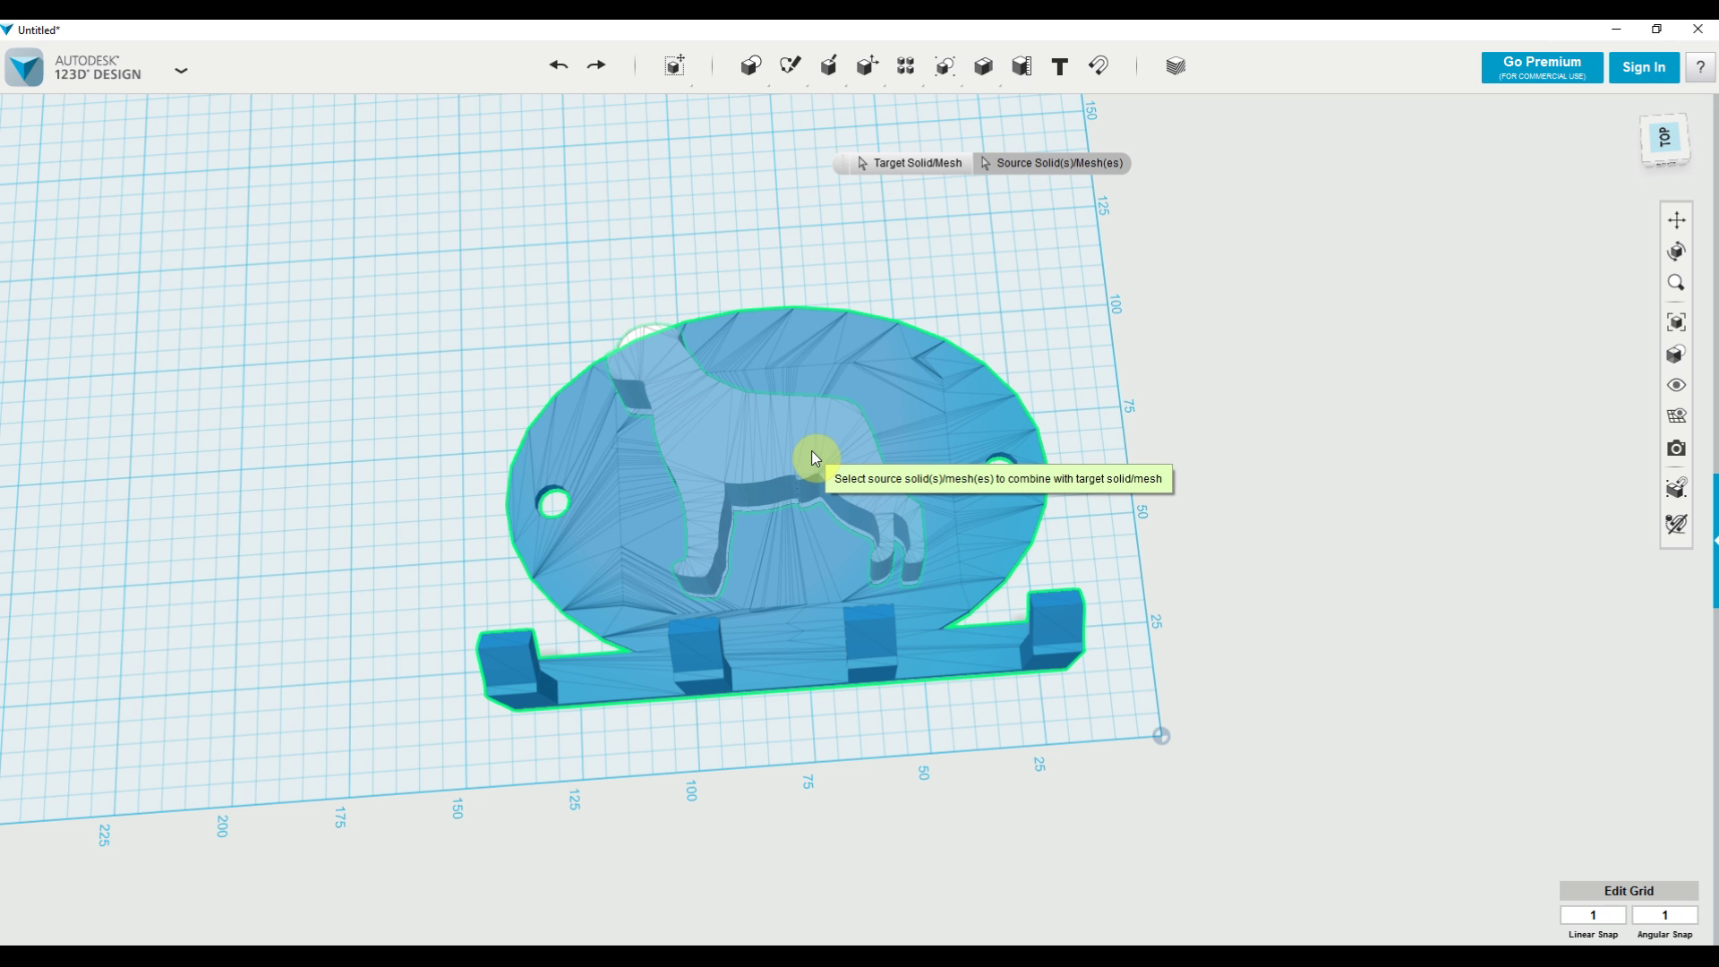
click(813, 457)
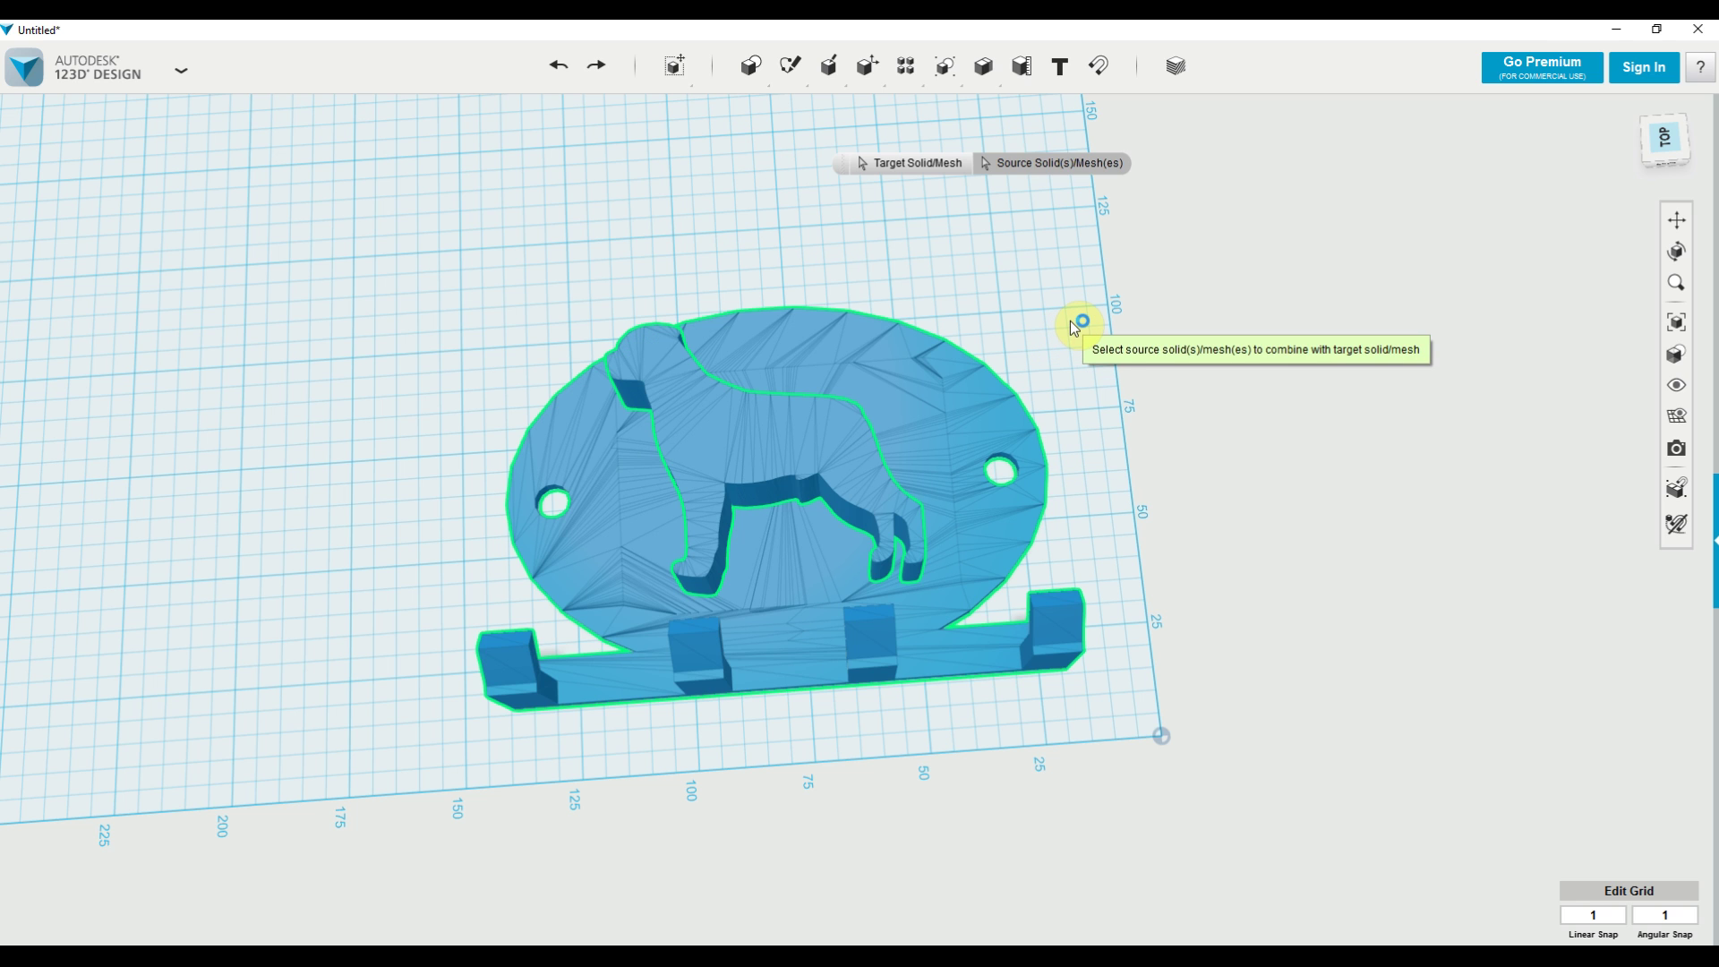
click(1074, 328)
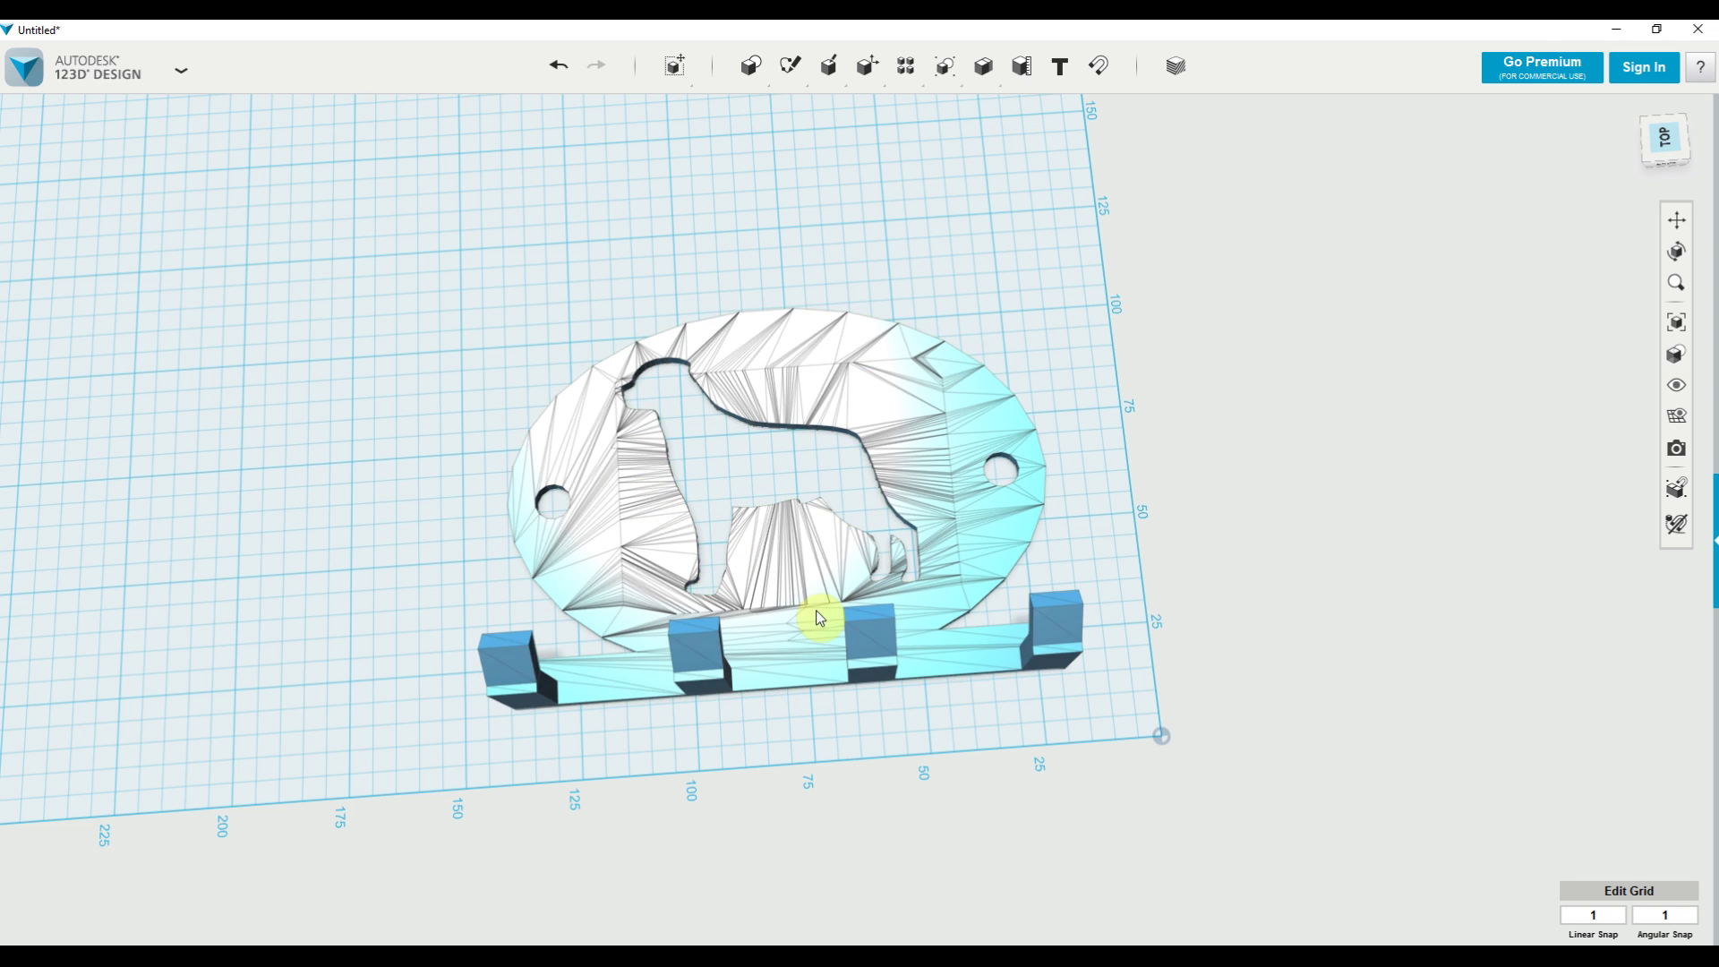
Orbit and pan around the plaque to inspect the cutout from behind
right_drag(1239, 402, 1270, 430)
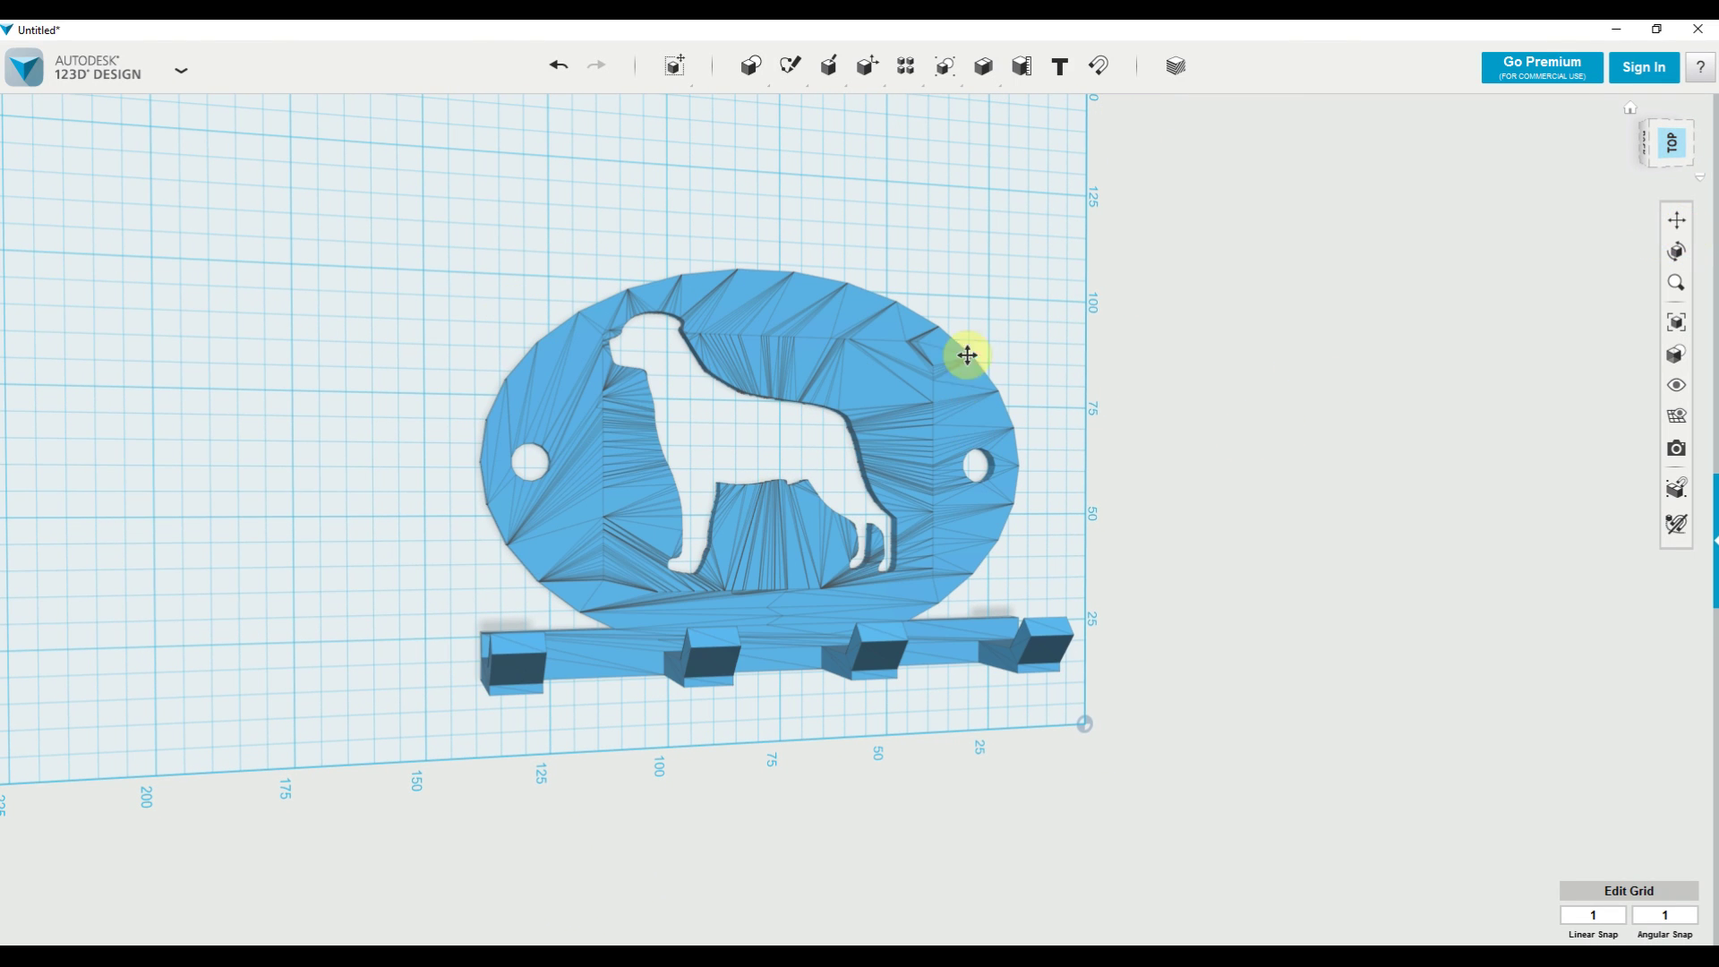
middle_drag(967, 355, 1140, 215)
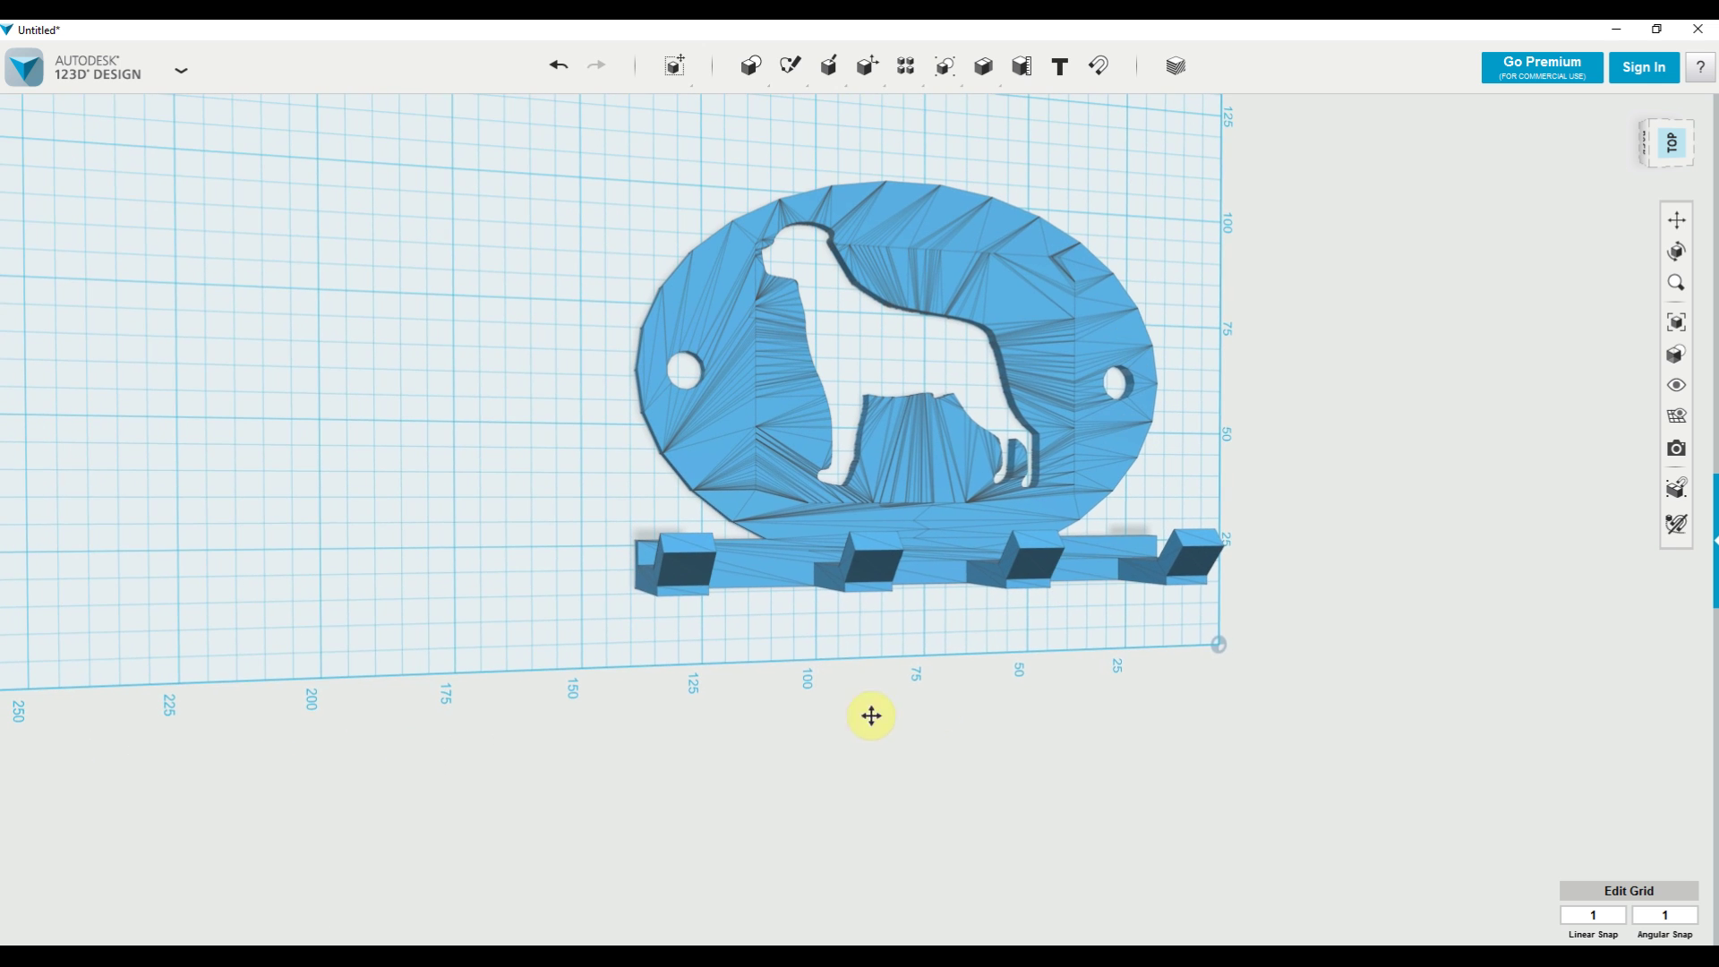
middle_drag(872, 715, 1014, 713)
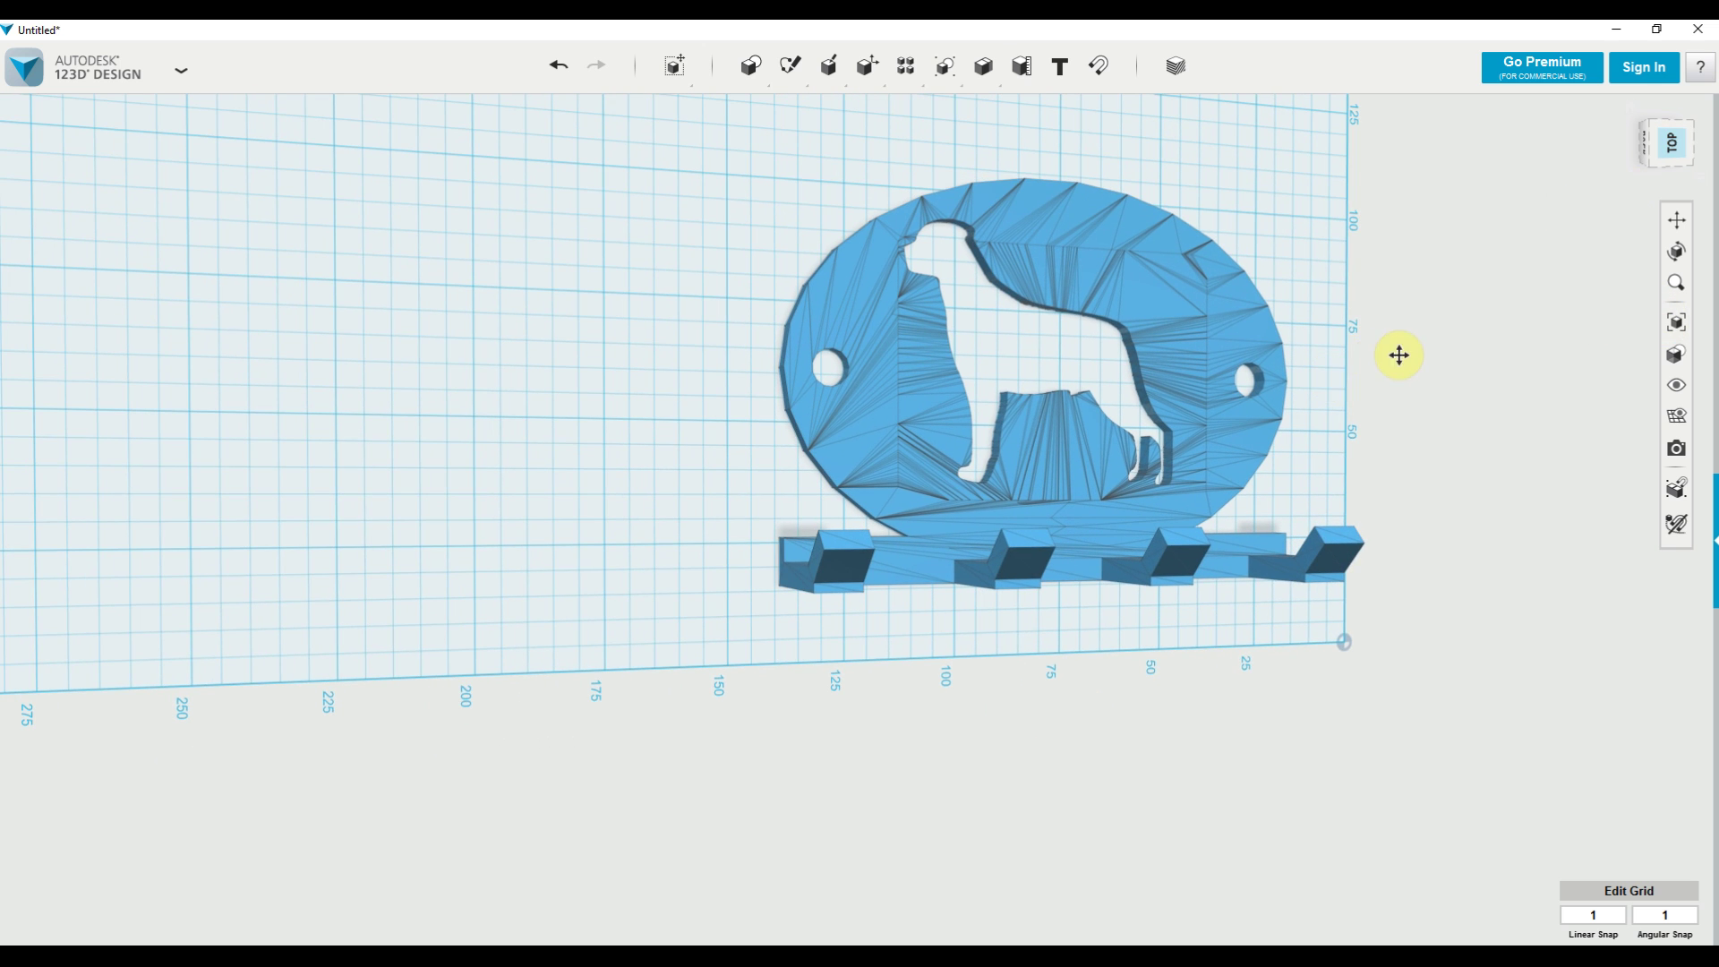
right_drag(1398, 355, 1354, 380)
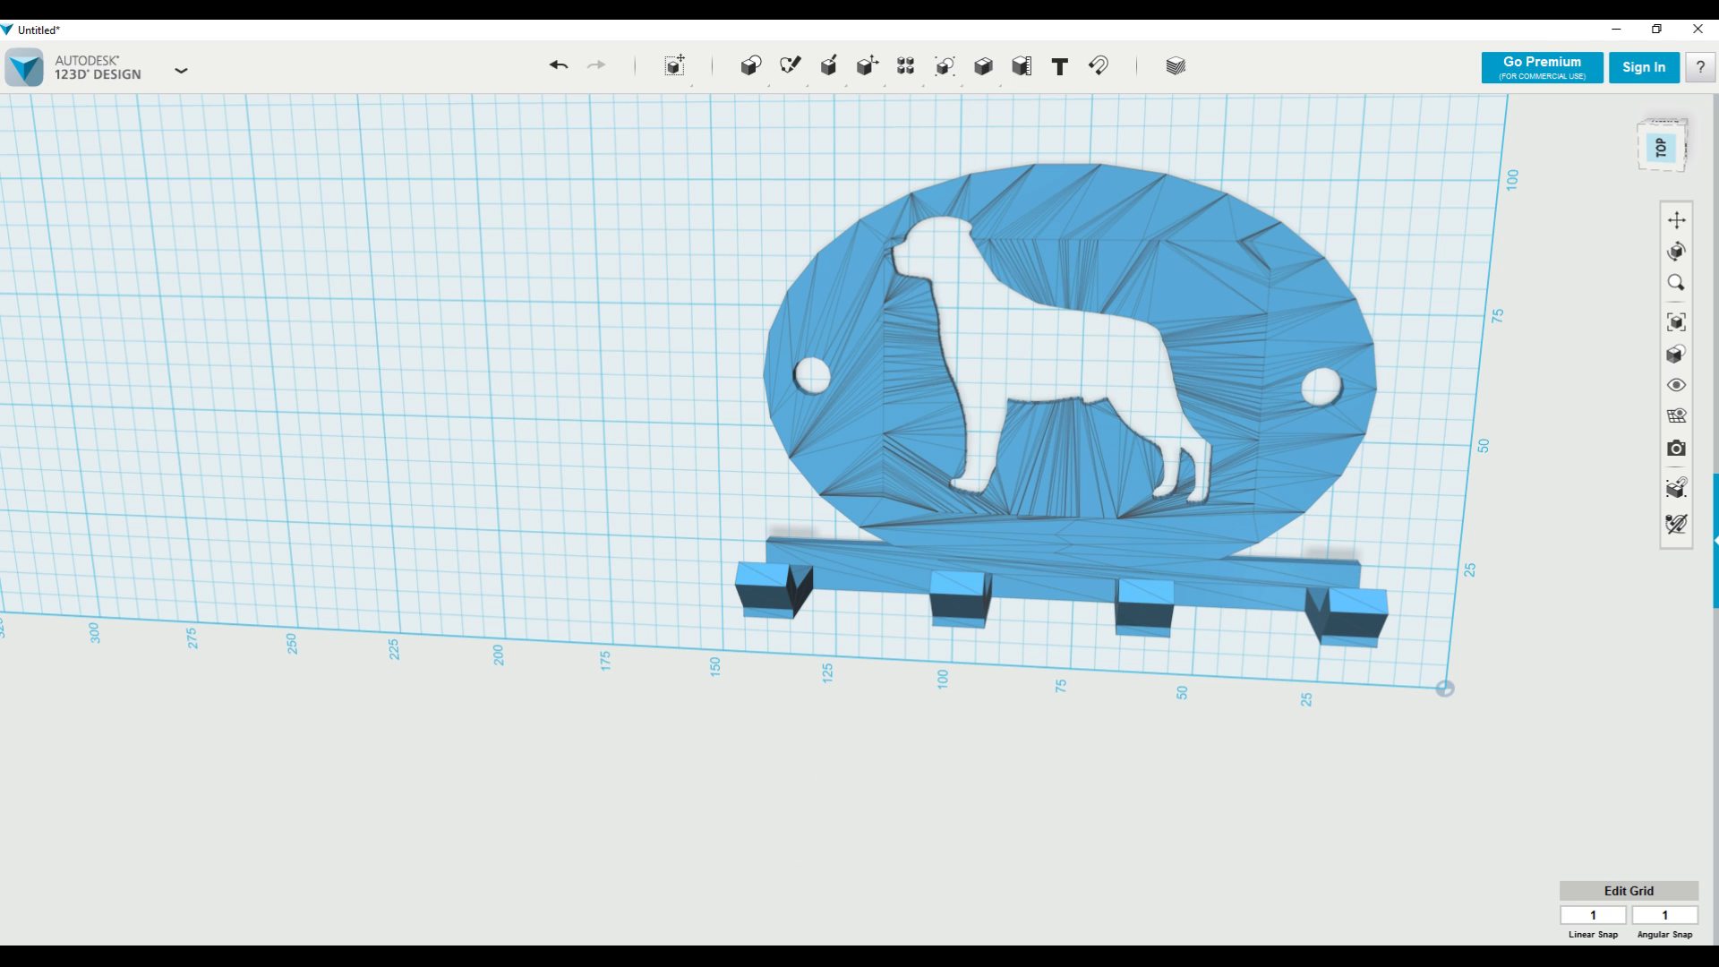
Bring up the Chrome window showing the Selva3D sign-in page from the taskbar
click(505, 957)
Maximize Chrome, browse to the Desktop for a Selva3D image upload, then cancel without uploading
drag(1522, 148, 464, 318)
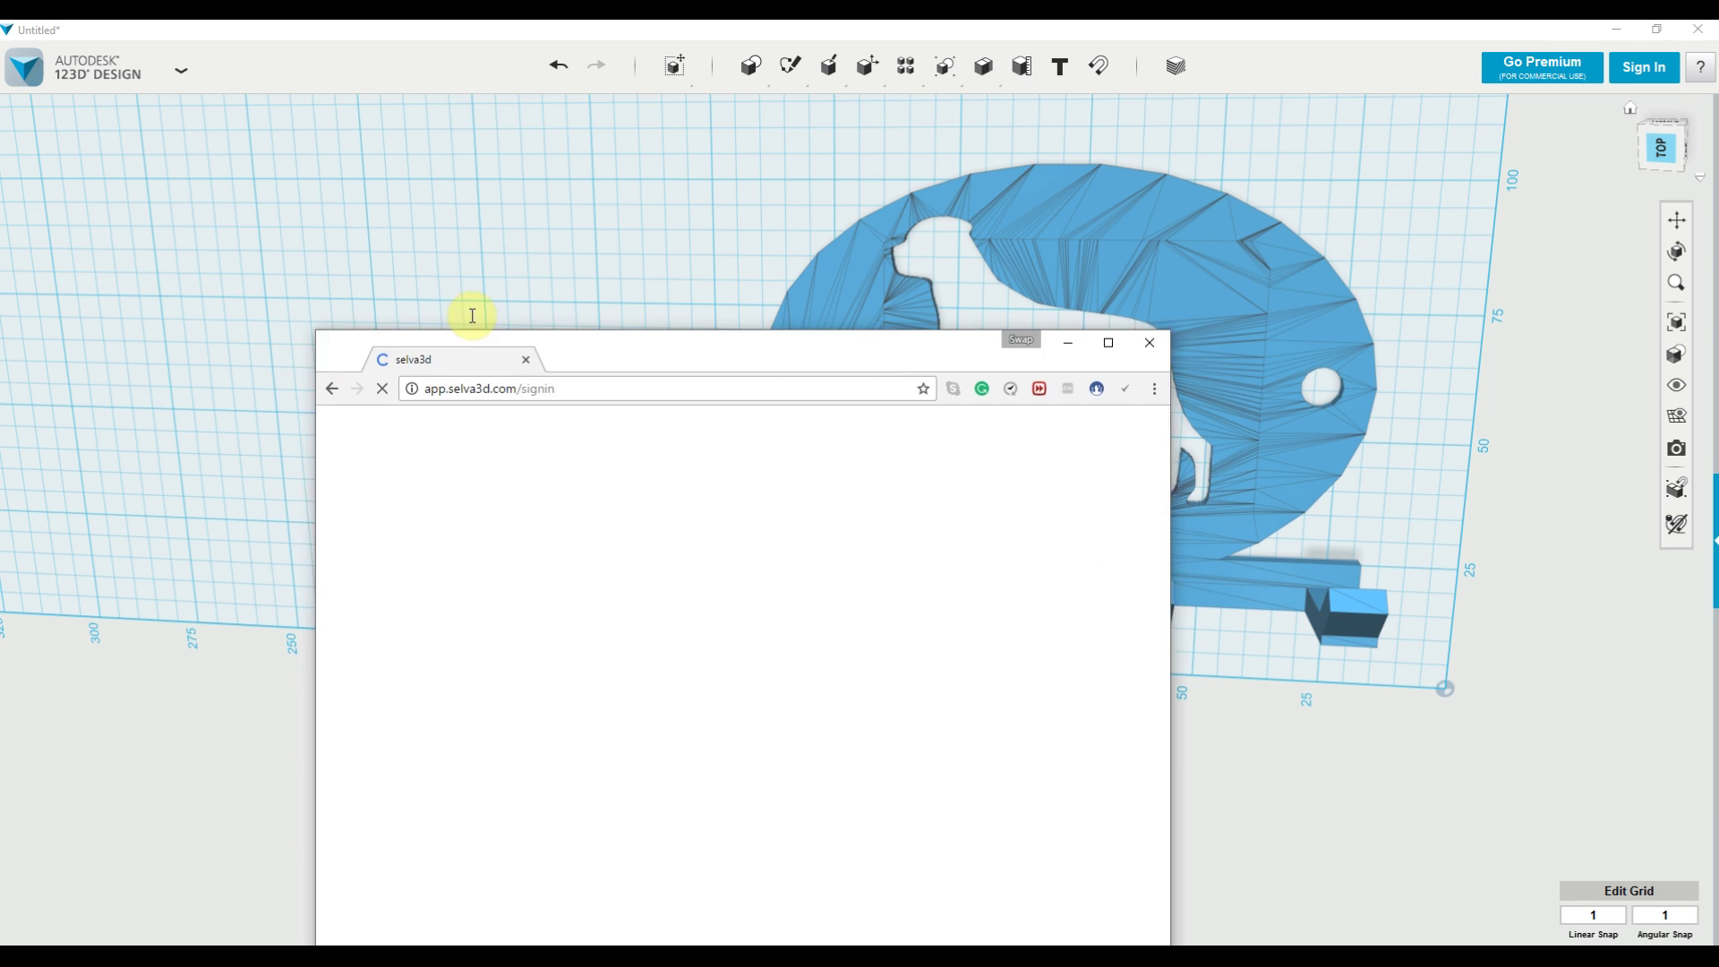
double_click(464, 318)
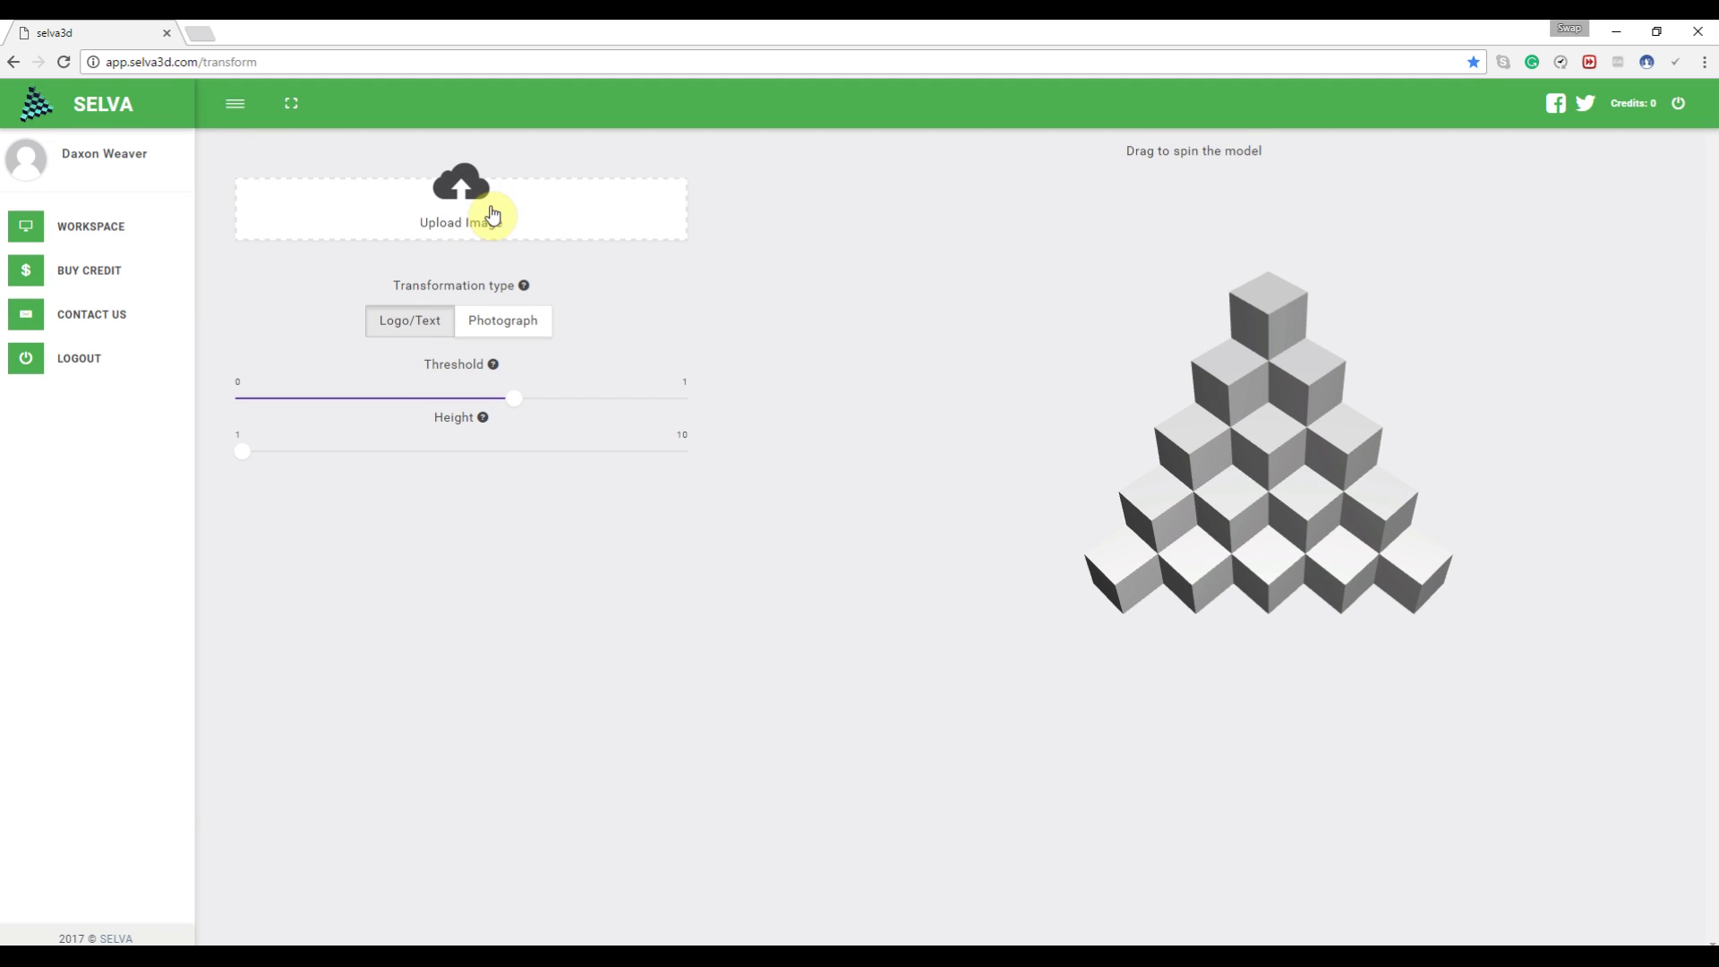
click(470, 231)
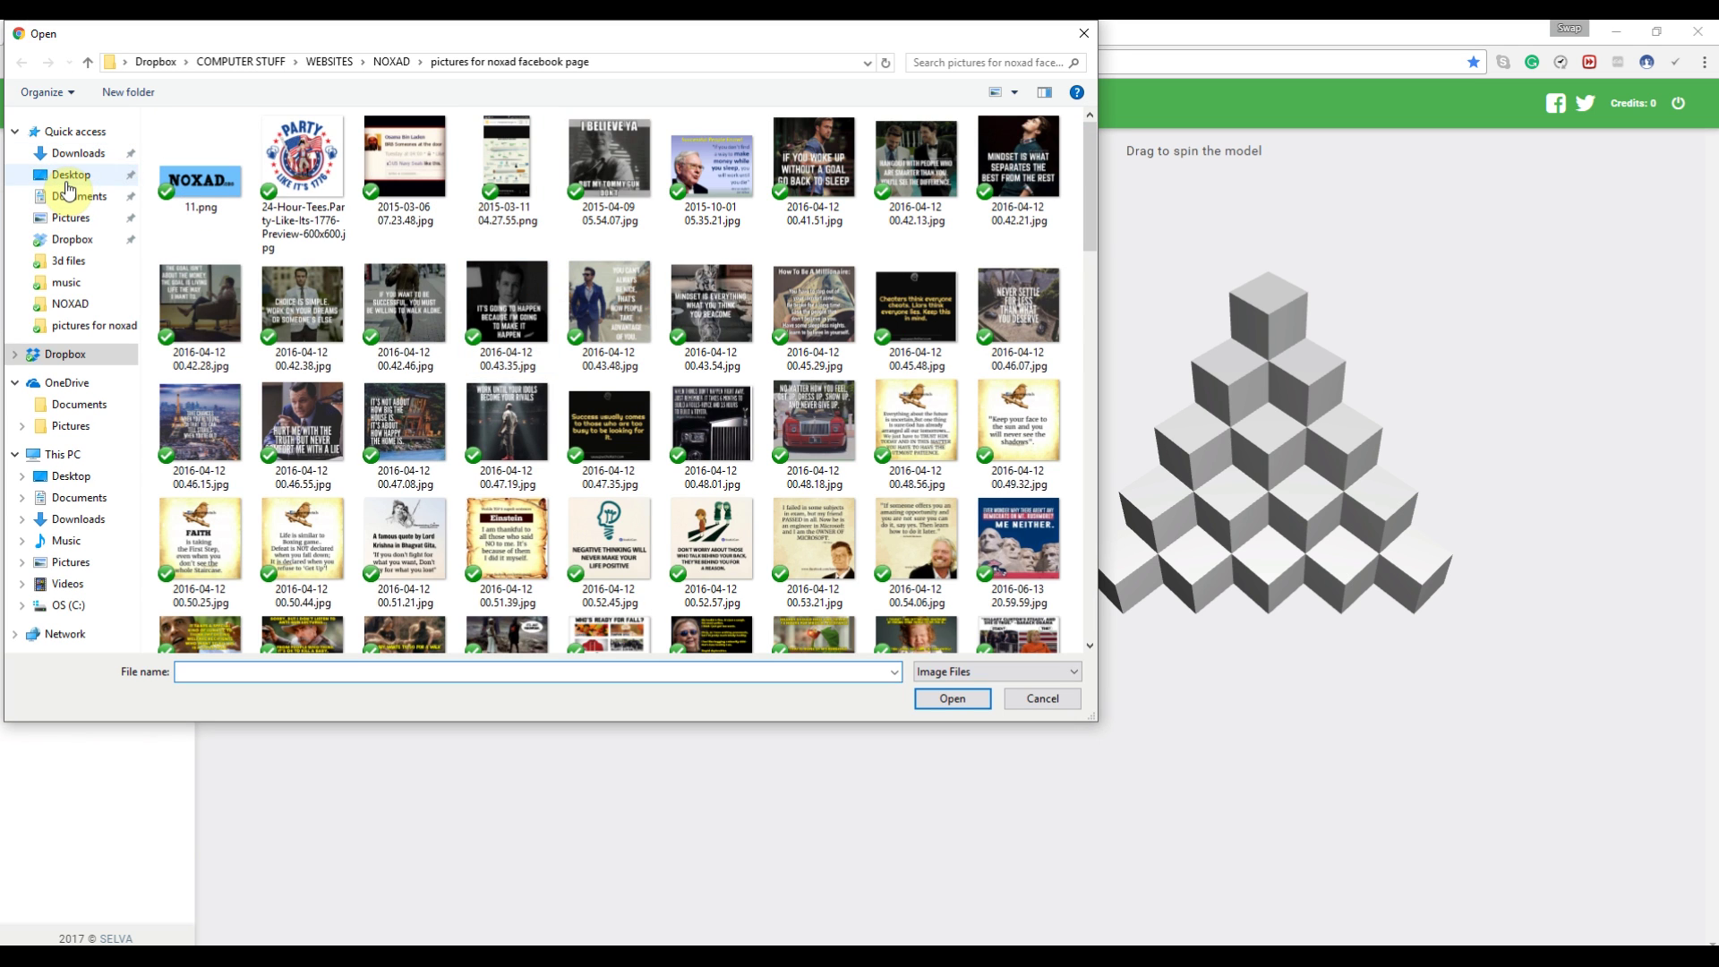
click(68, 175)
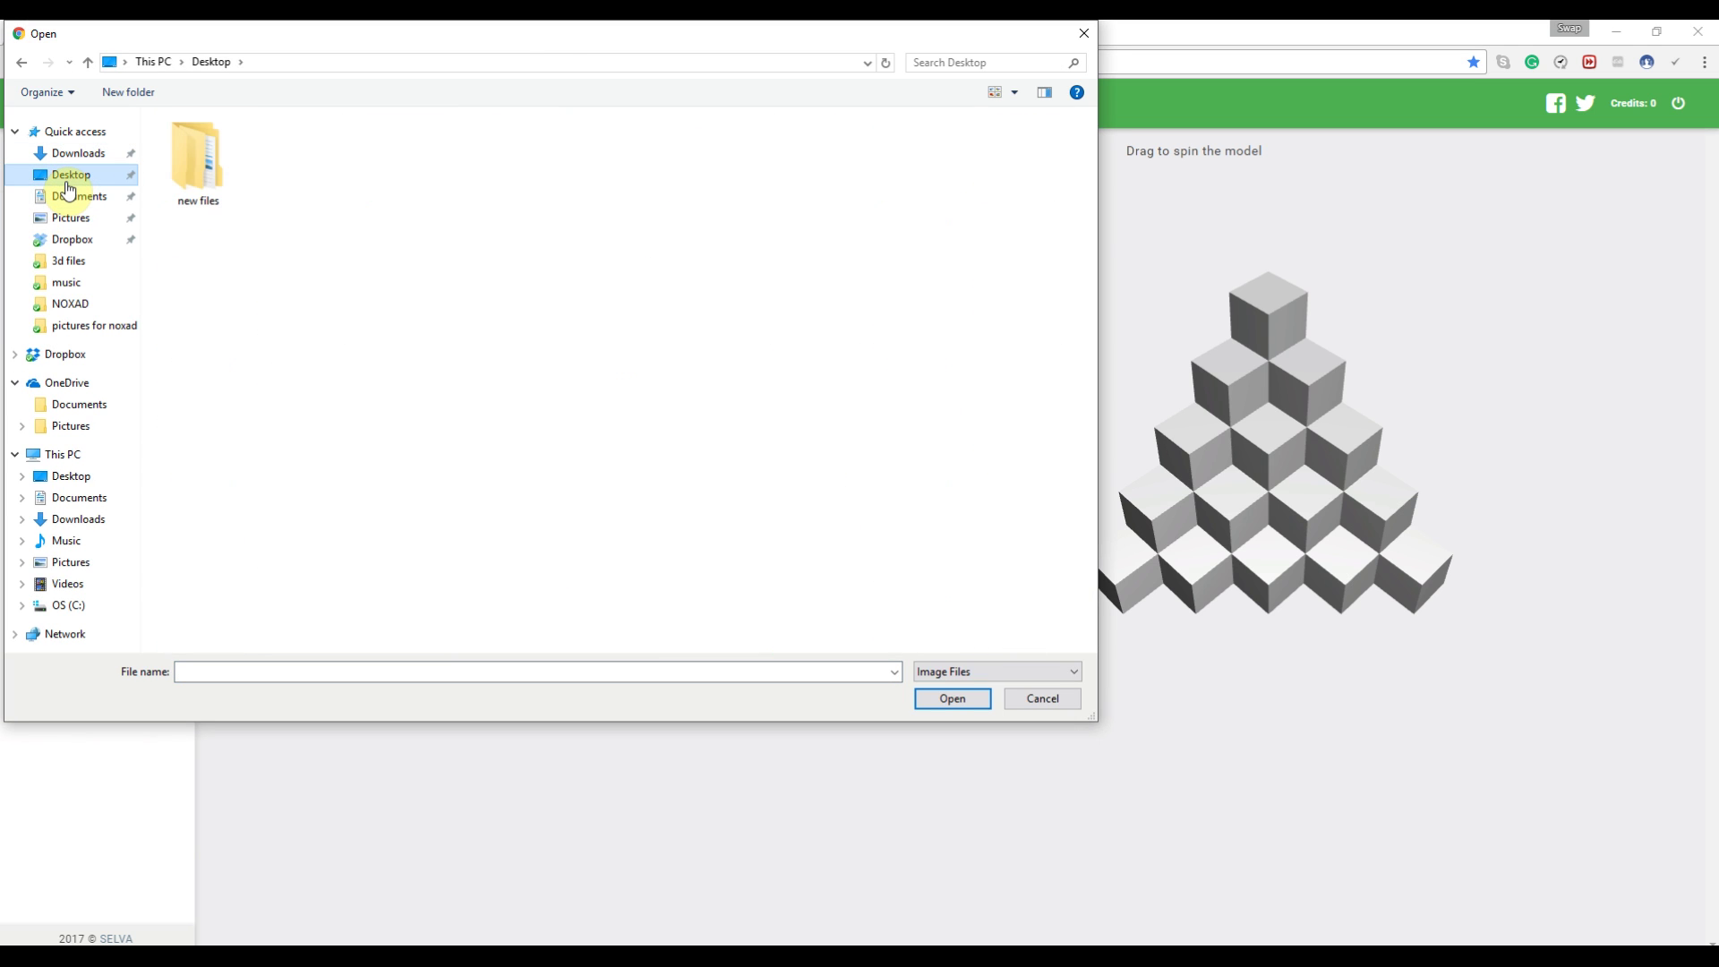
click(1084, 34)
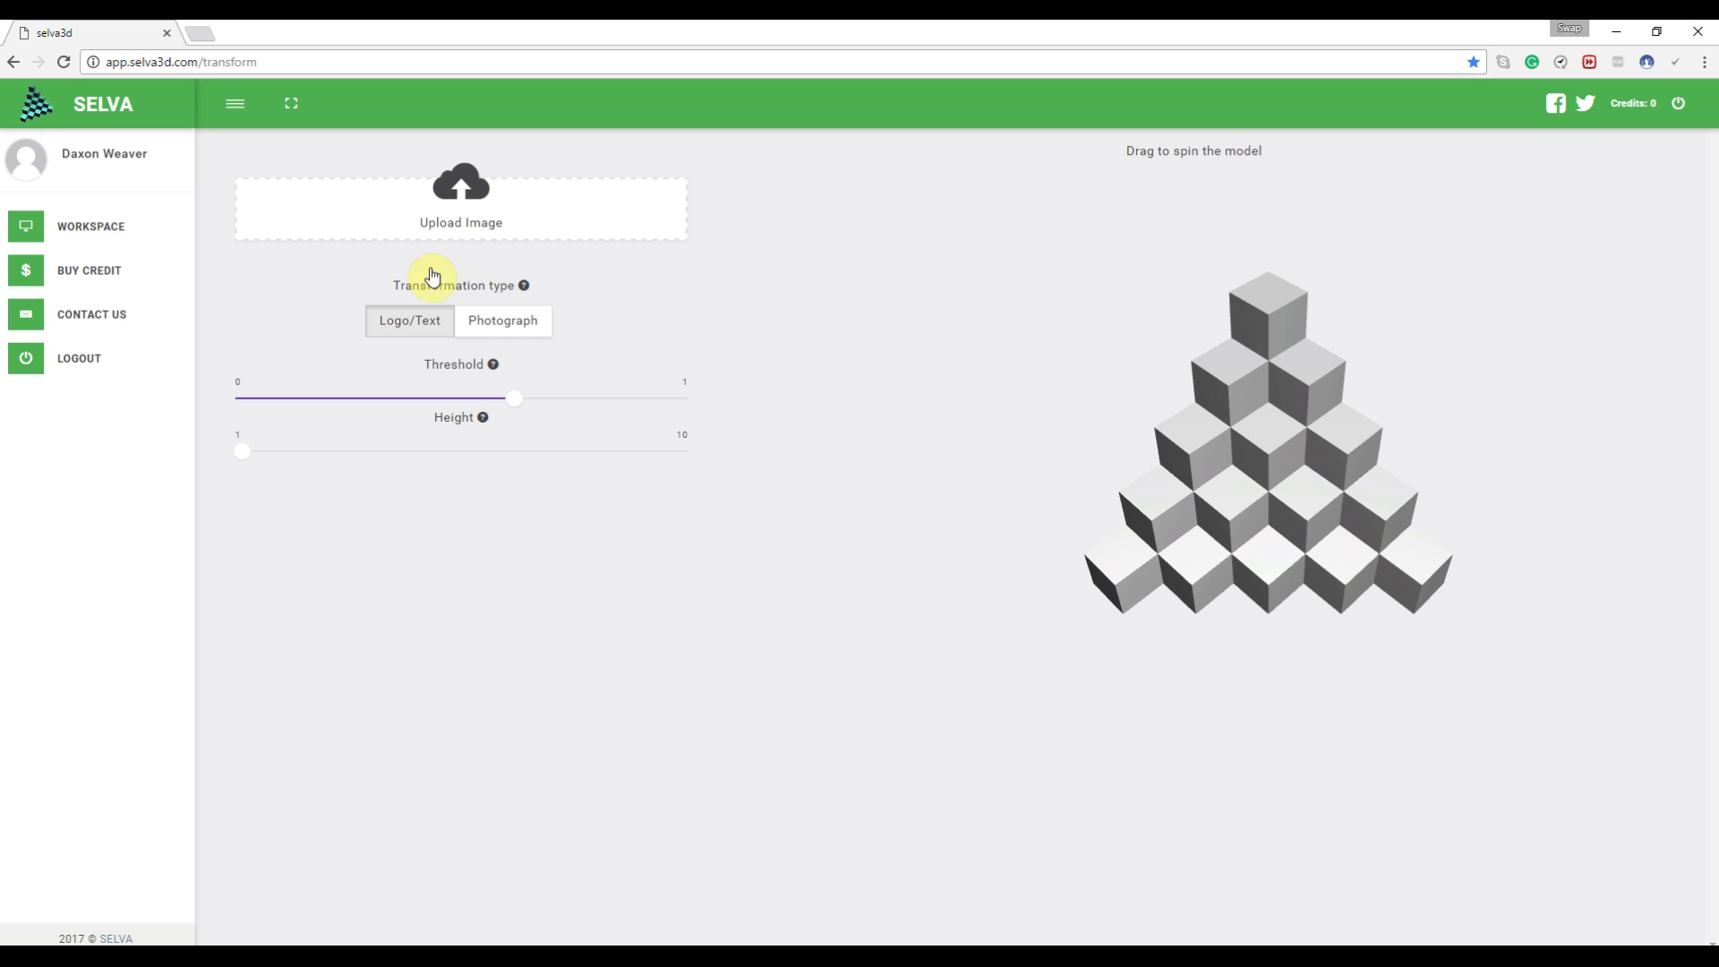